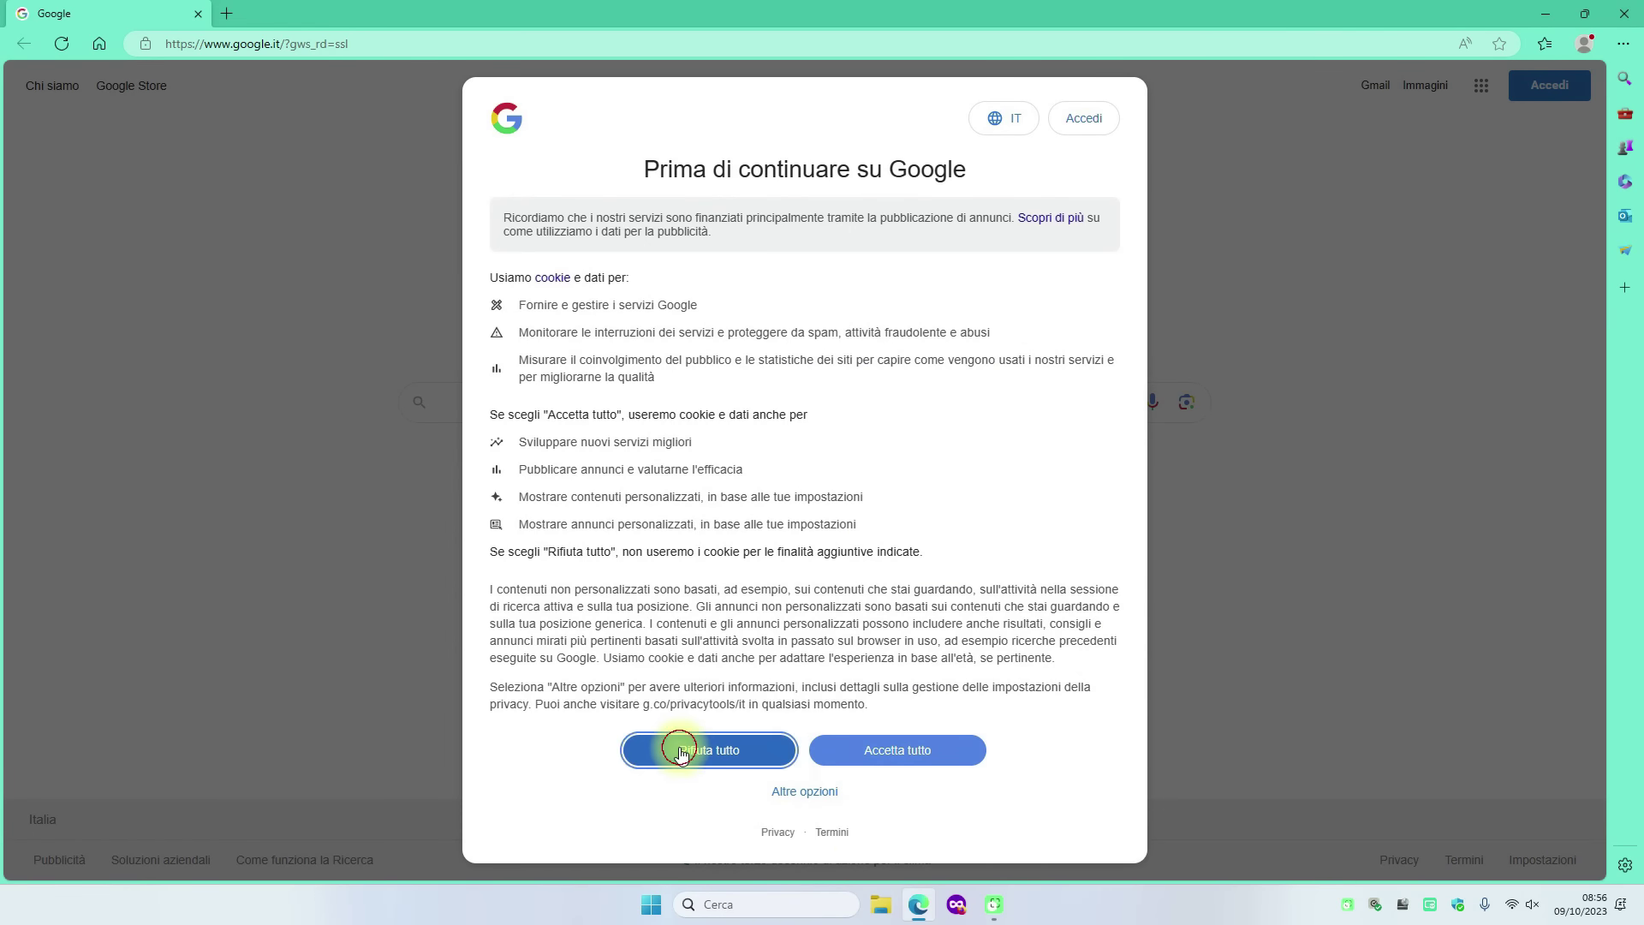
# Step: Search Google for "emule", rejecting all optional cookies whenever the consent notice appears
pyautogui.click(682, 750)
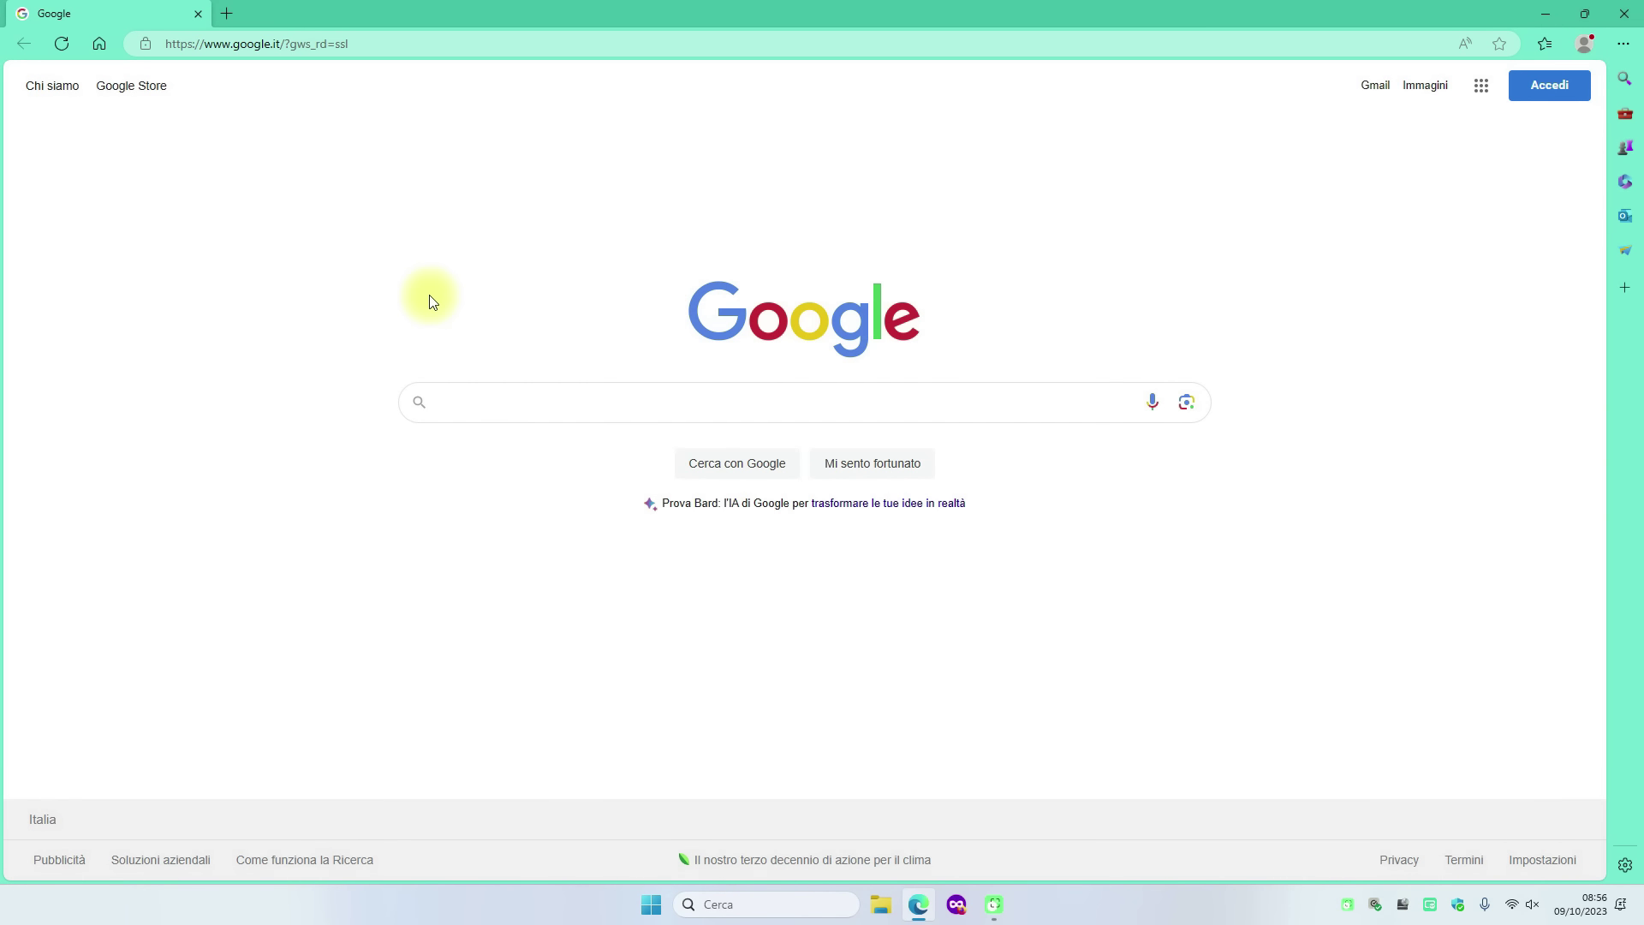
pyautogui.click(332, 47)
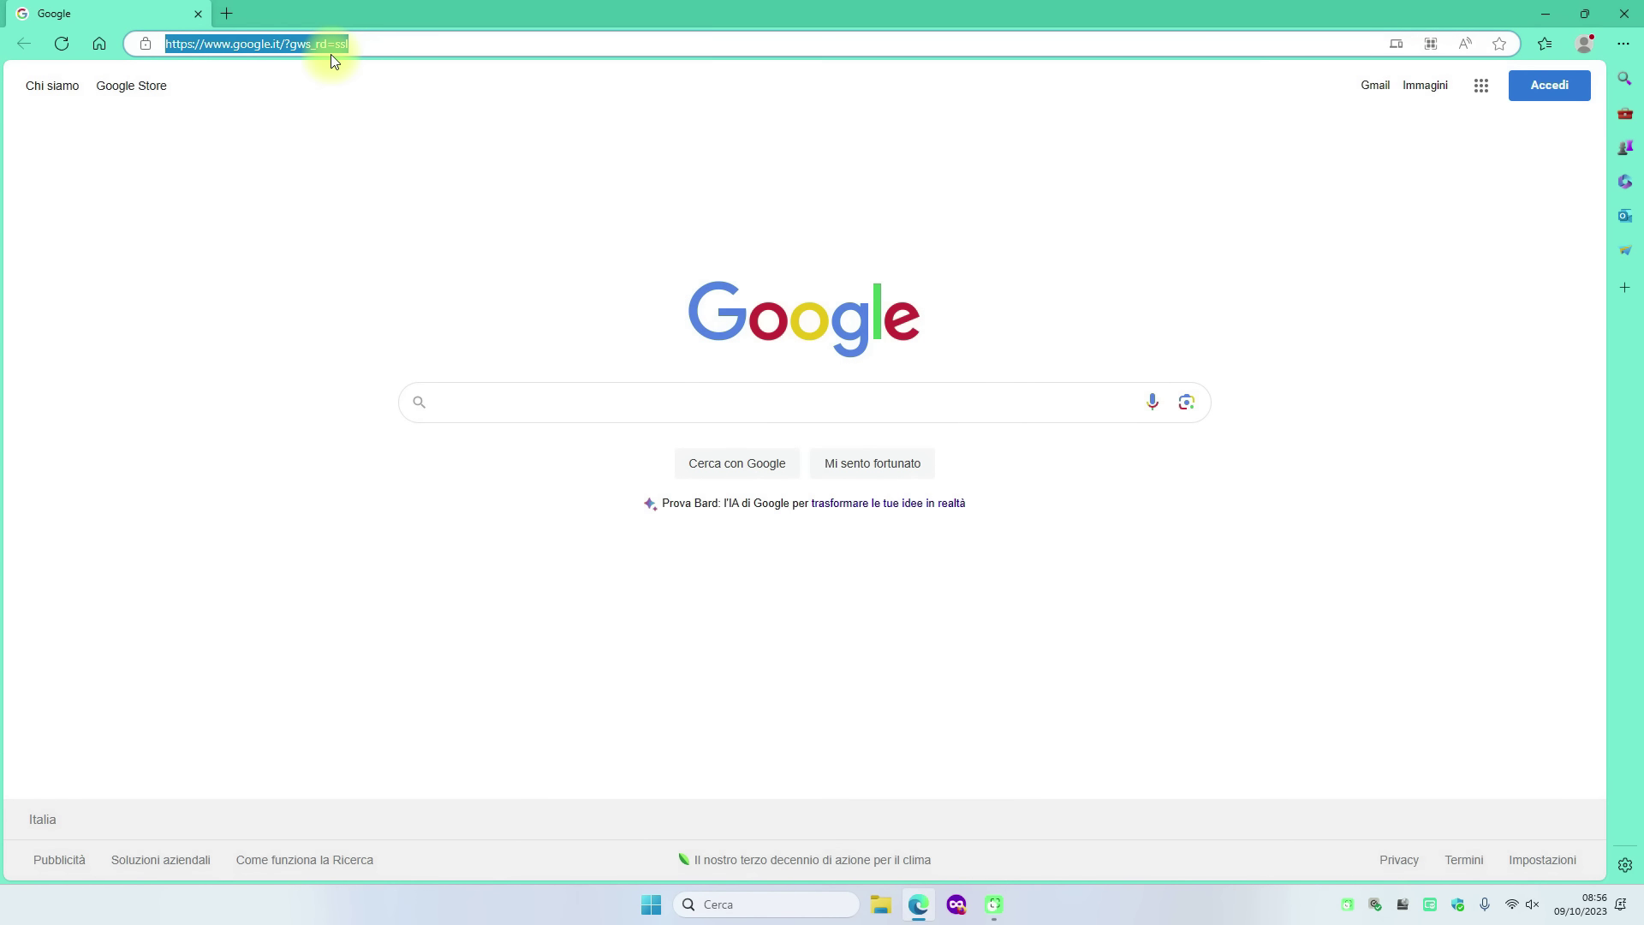
pyautogui.write('emule')
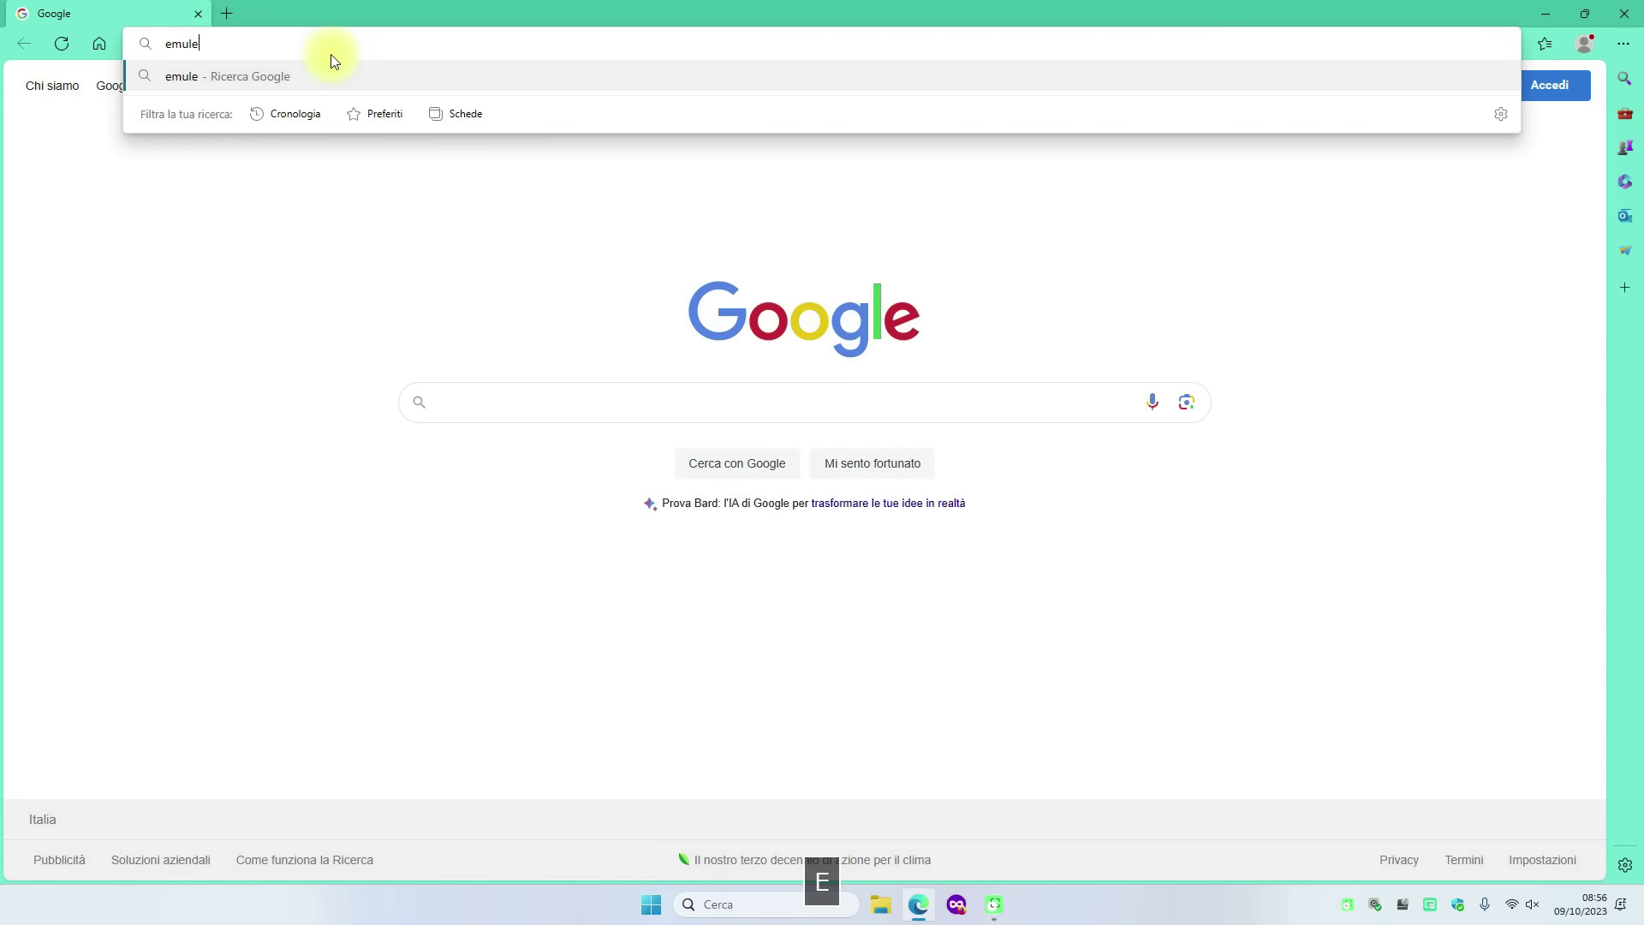
pyautogui.press('Return')
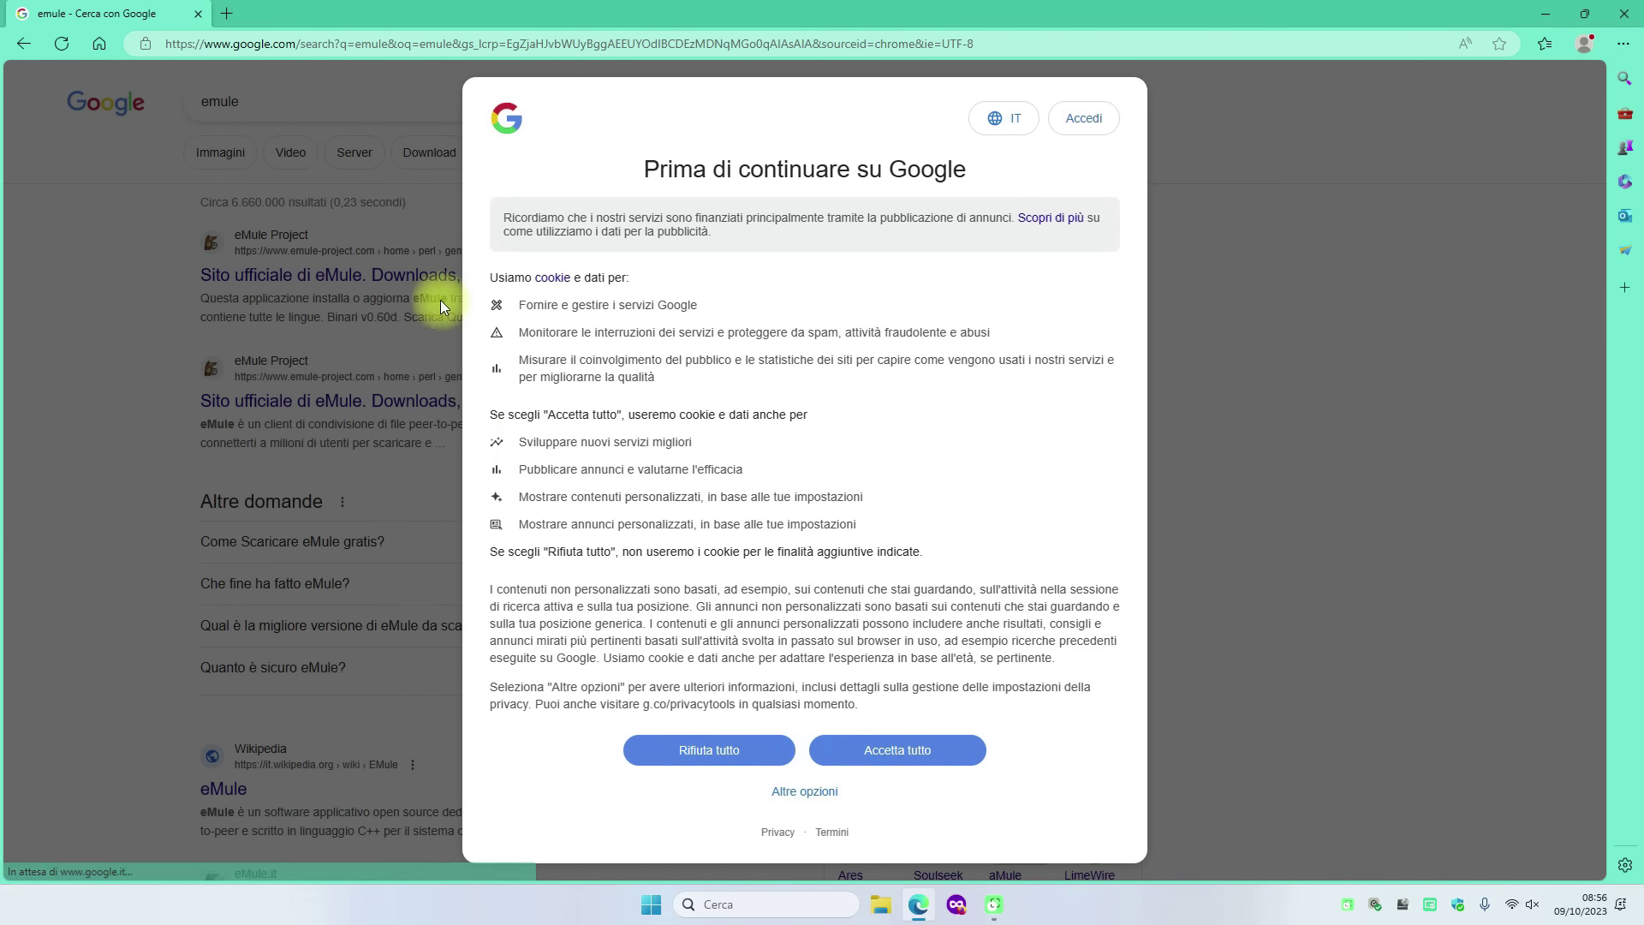
pyautogui.click(642, 750)
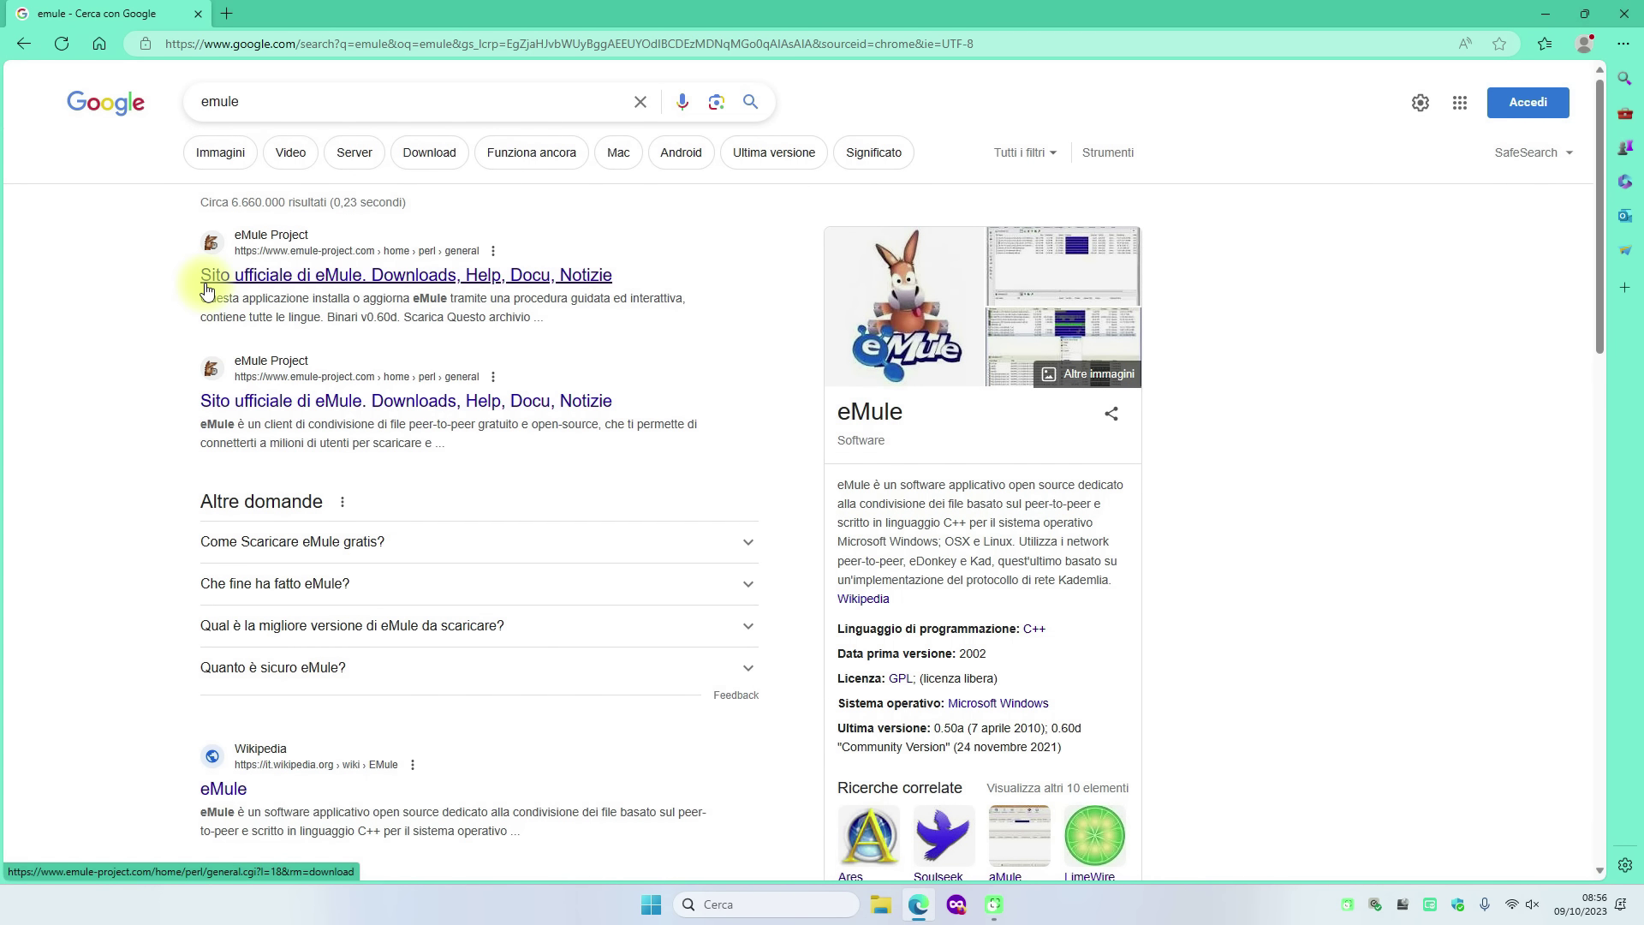
# Step: Download the official eMule v0.50a installer from the eMule Project site, refusing cookies there and on SourceForge
pyautogui.click(474, 279)
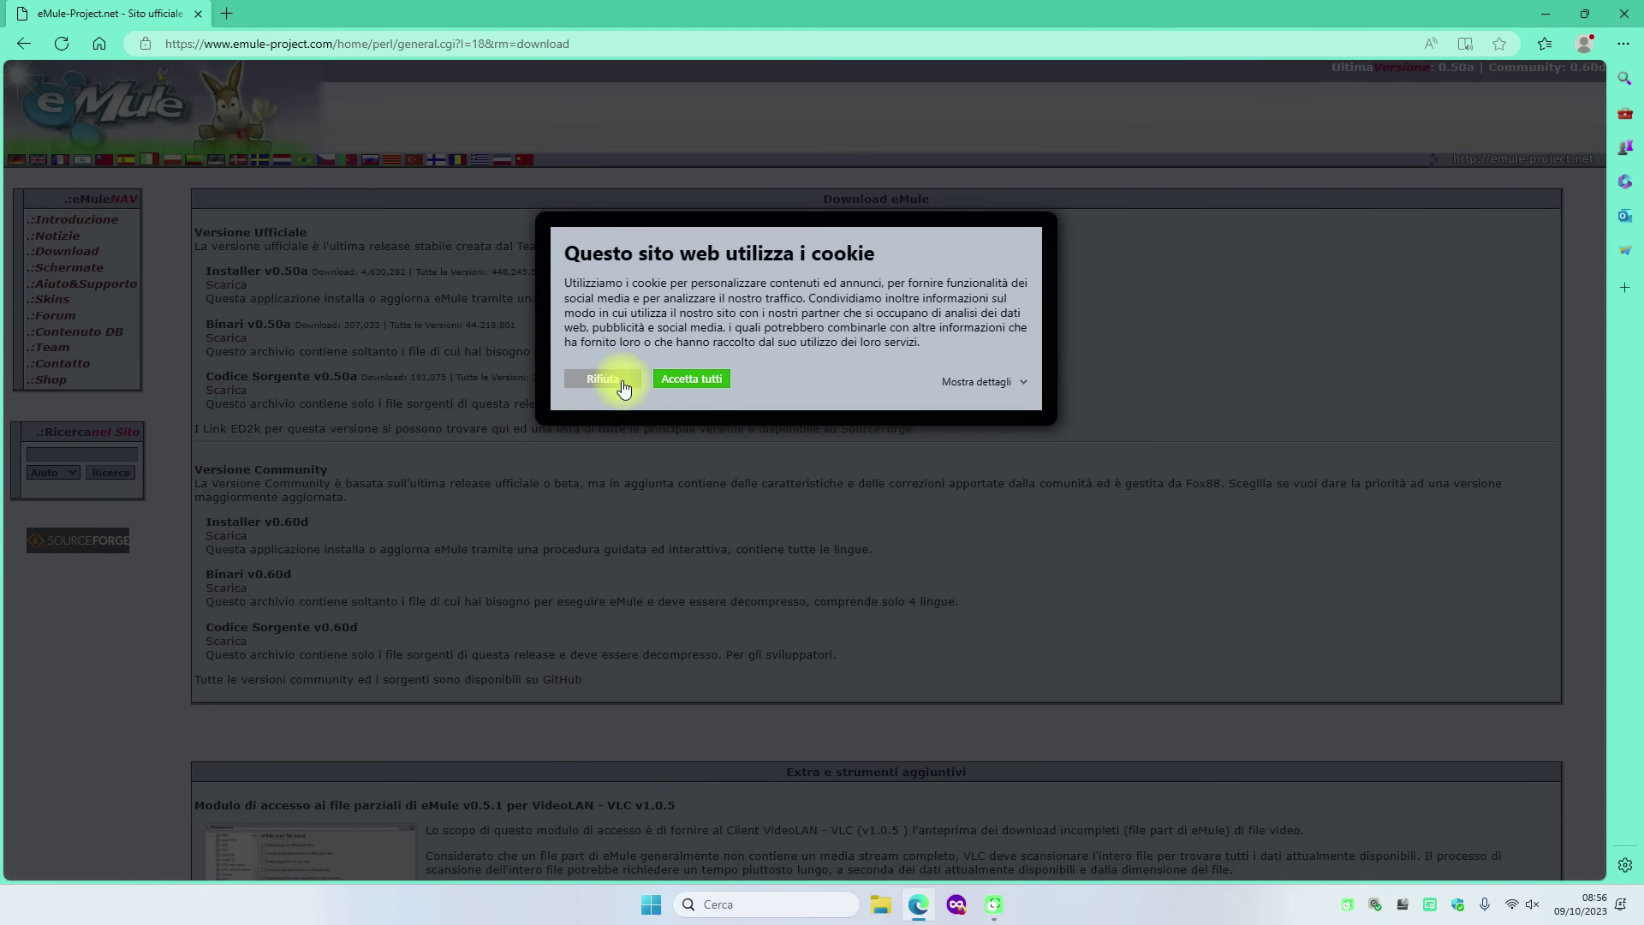
pyautogui.click(623, 385)
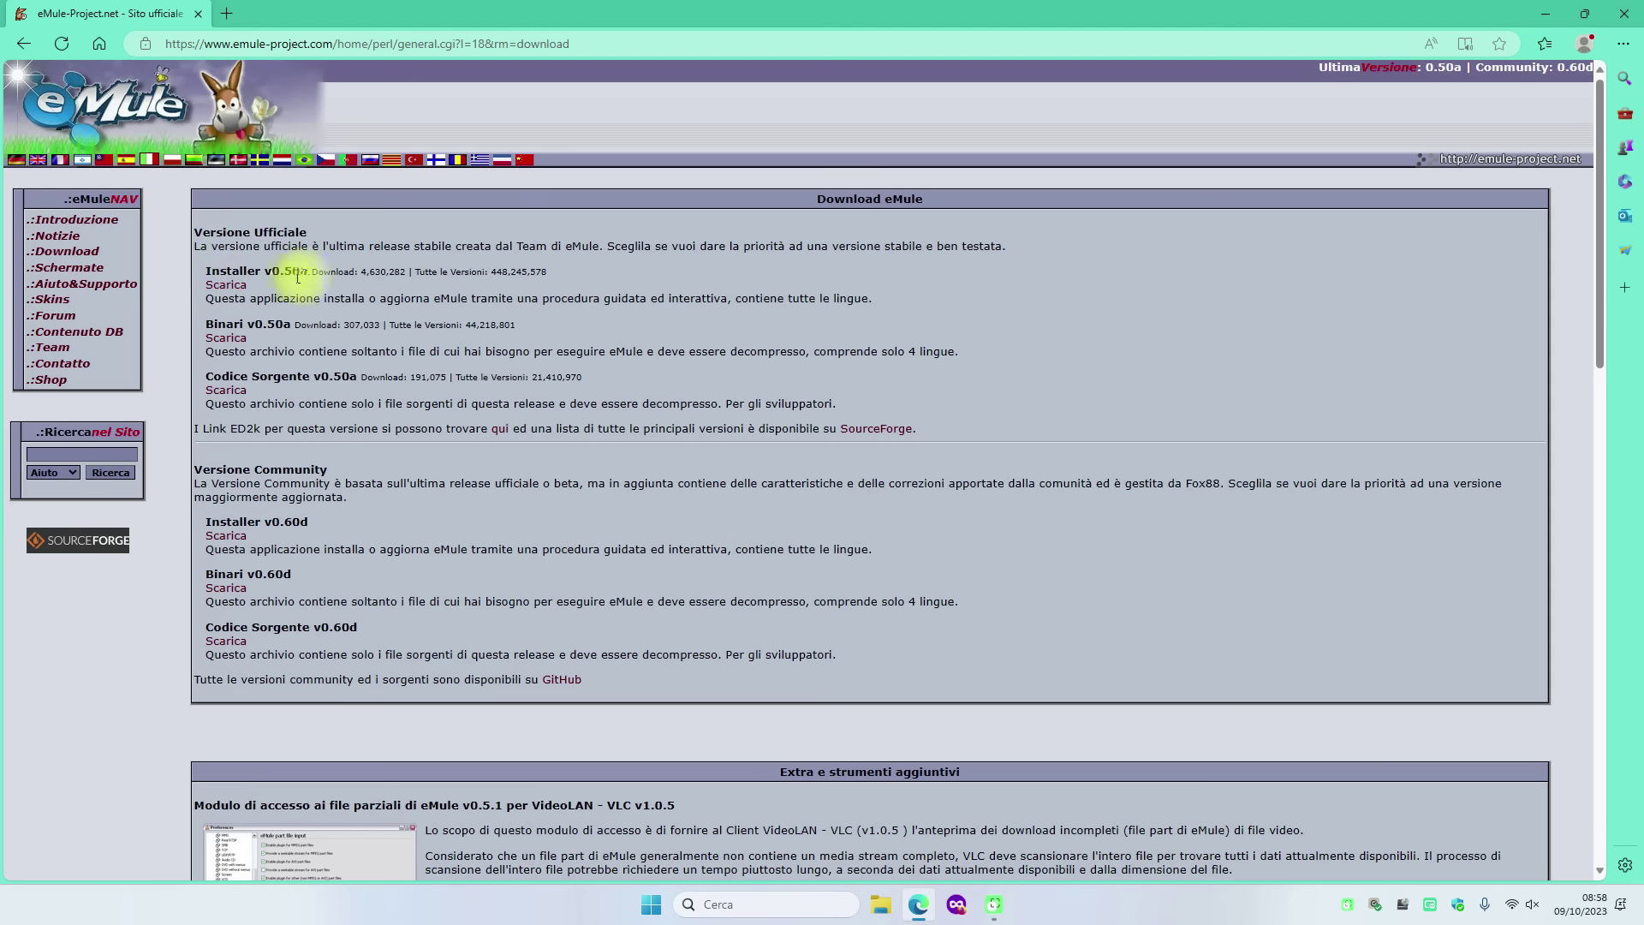
pyautogui.click(230, 285)
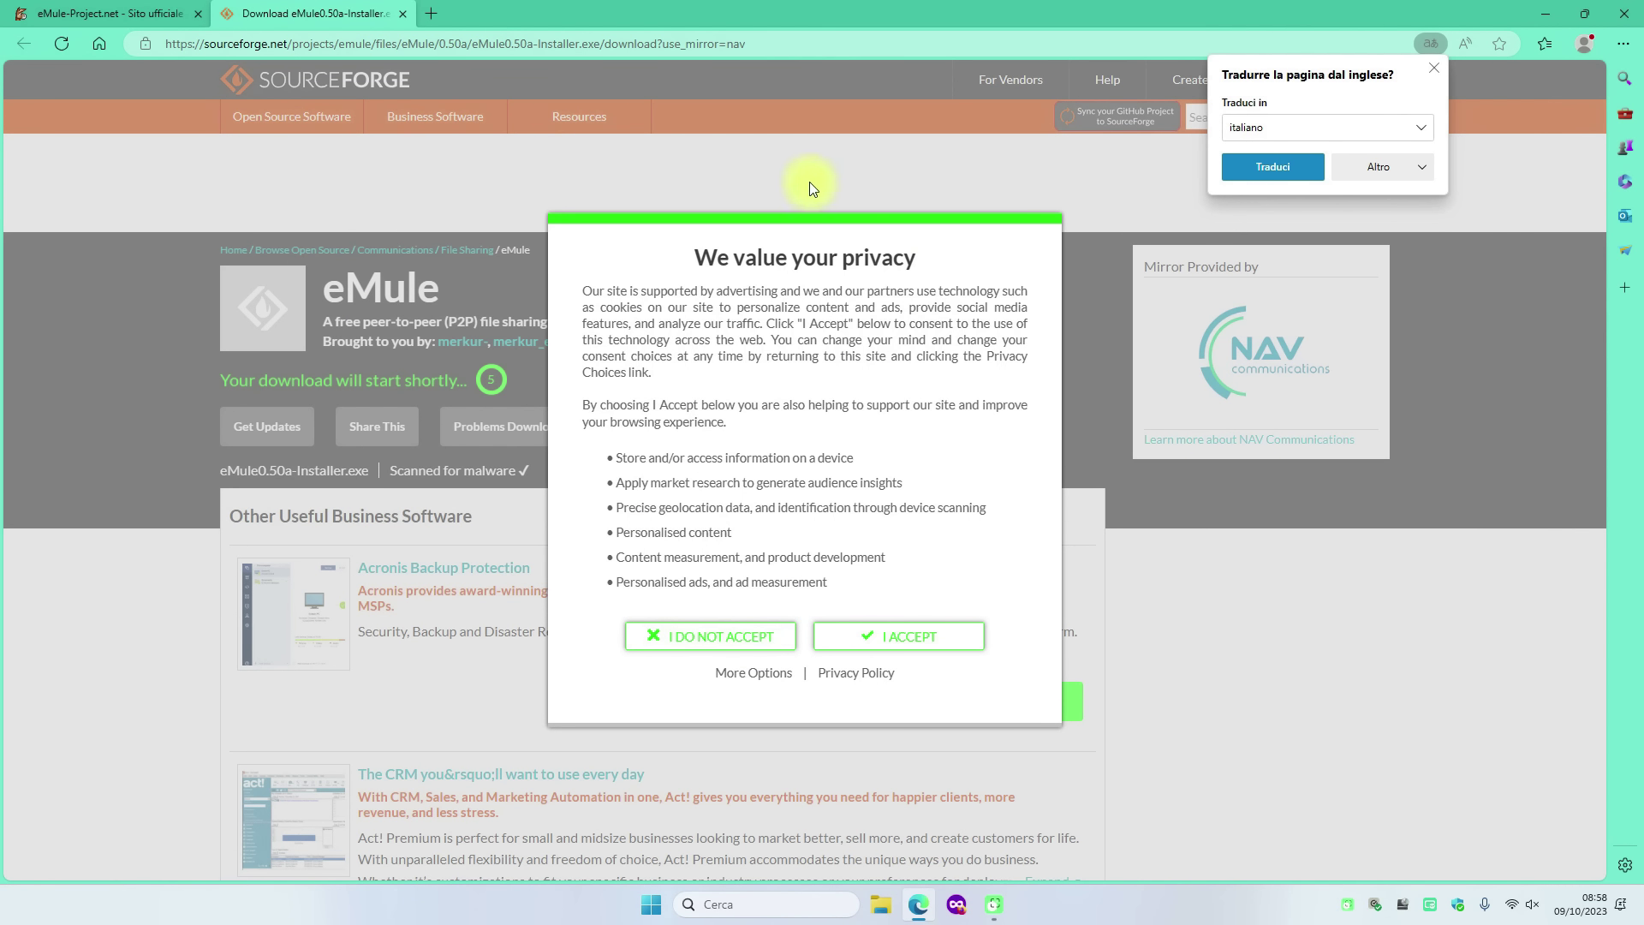
pyautogui.click(1435, 70)
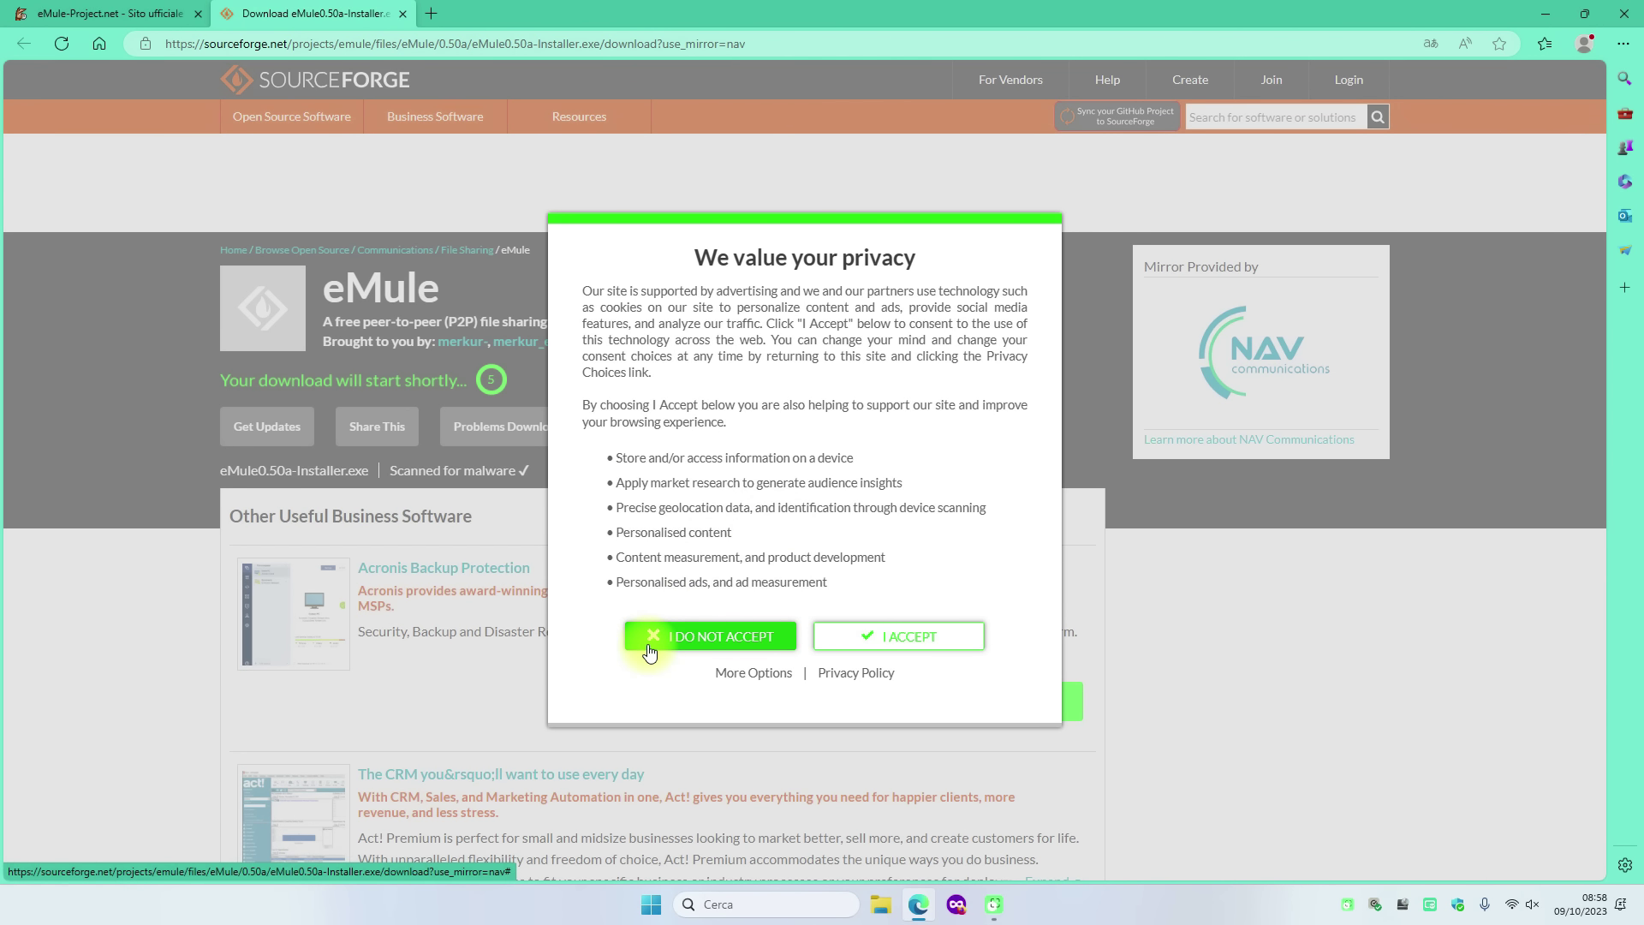
pyautogui.click(683, 642)
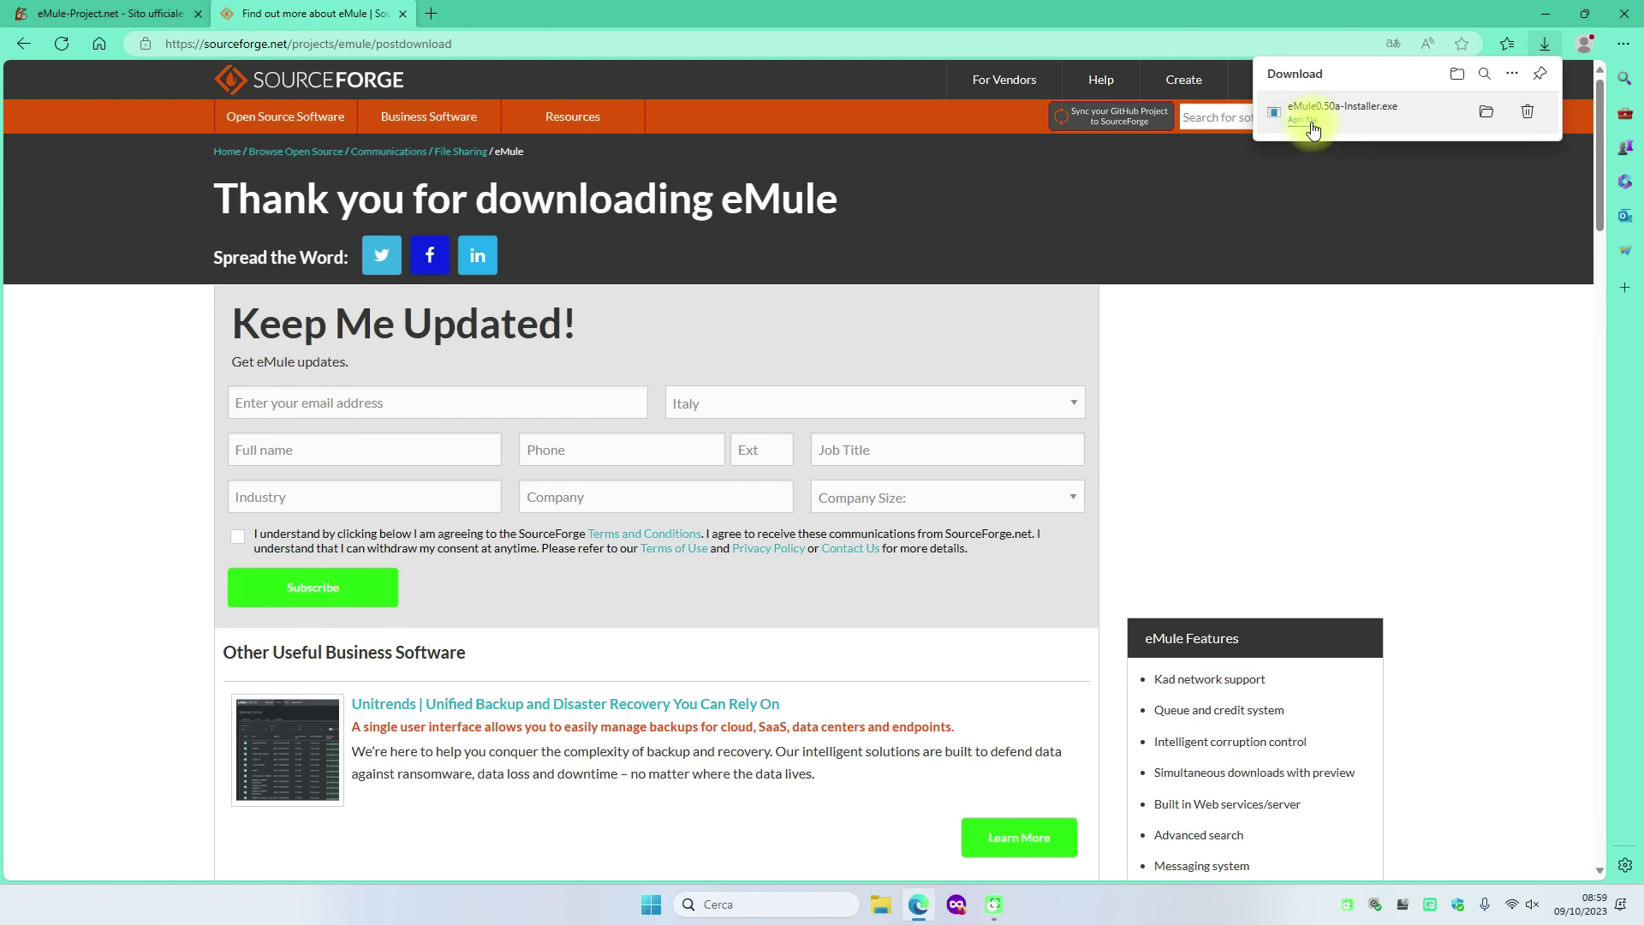
# Step: Run the downloaded eMule0.50a-Installer.exe, close the browser, and choose Italiano as the installer language
pyautogui.click(1300, 124)
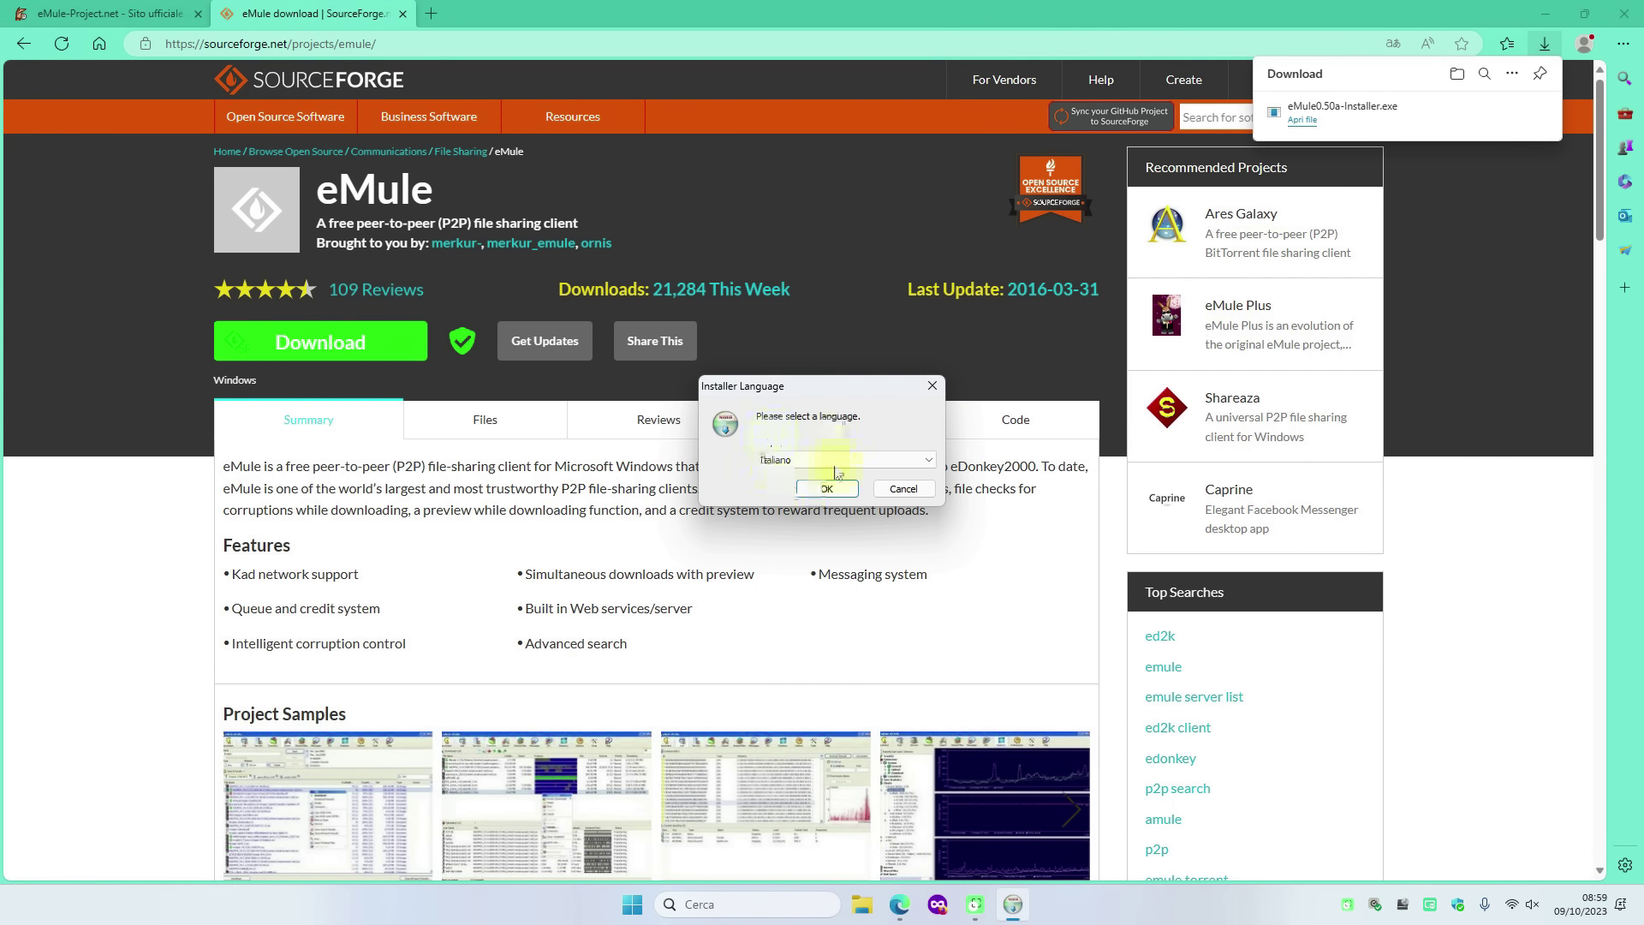
pyautogui.click(1626, 12)
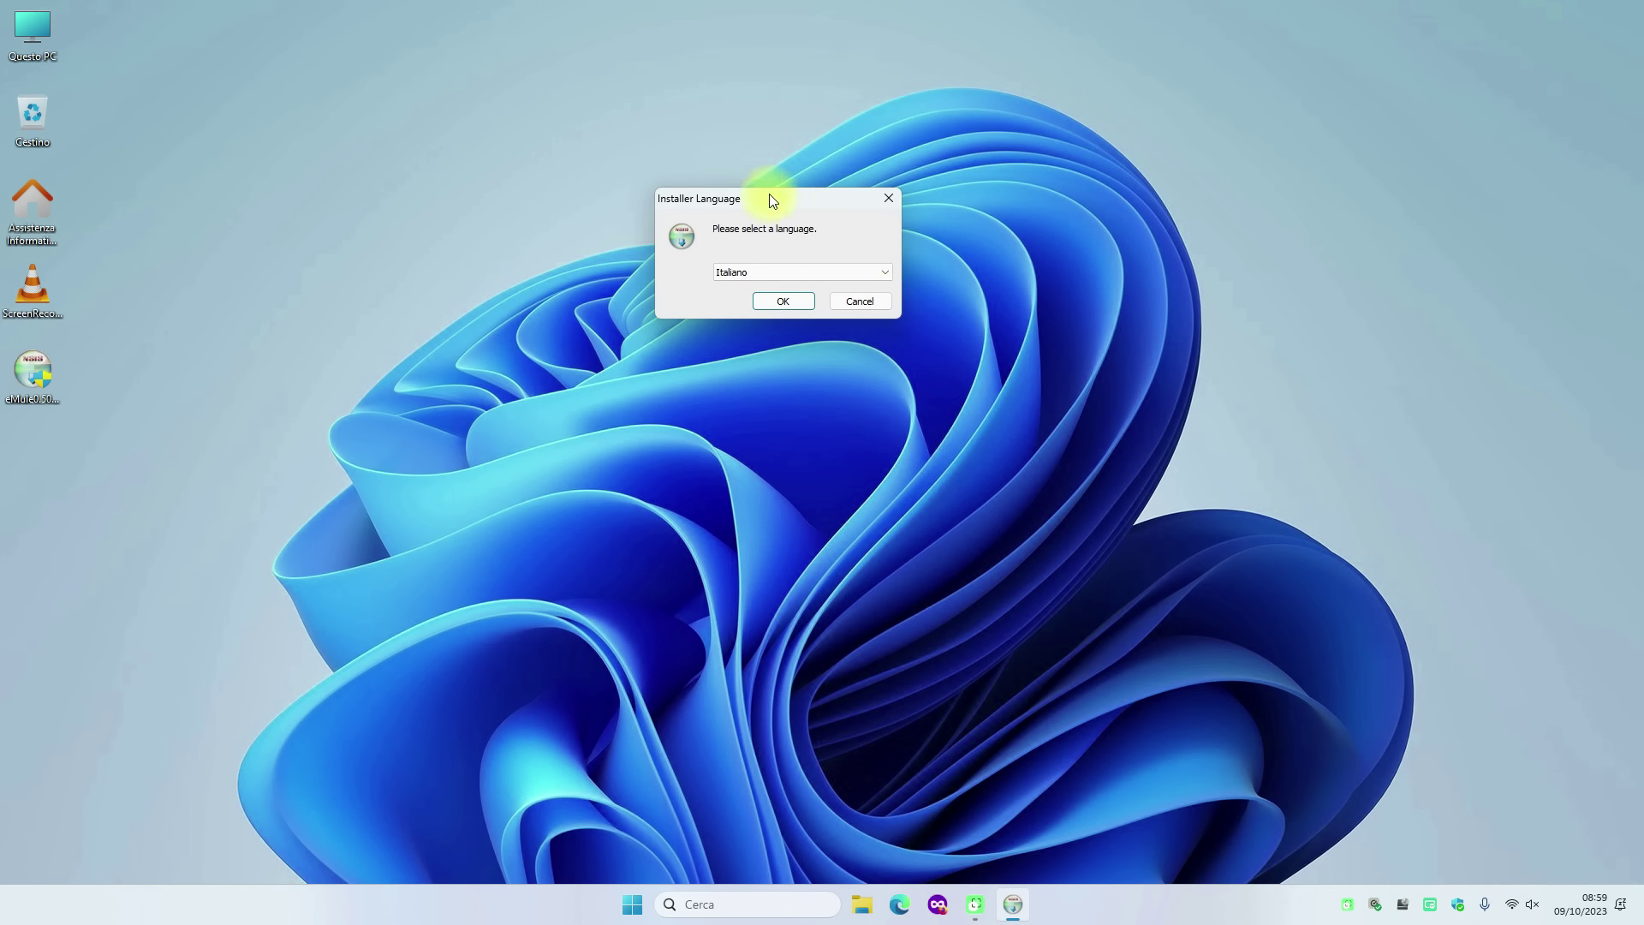
pyautogui.moveTo(771, 200); pyautogui.dragTo(789, 198)
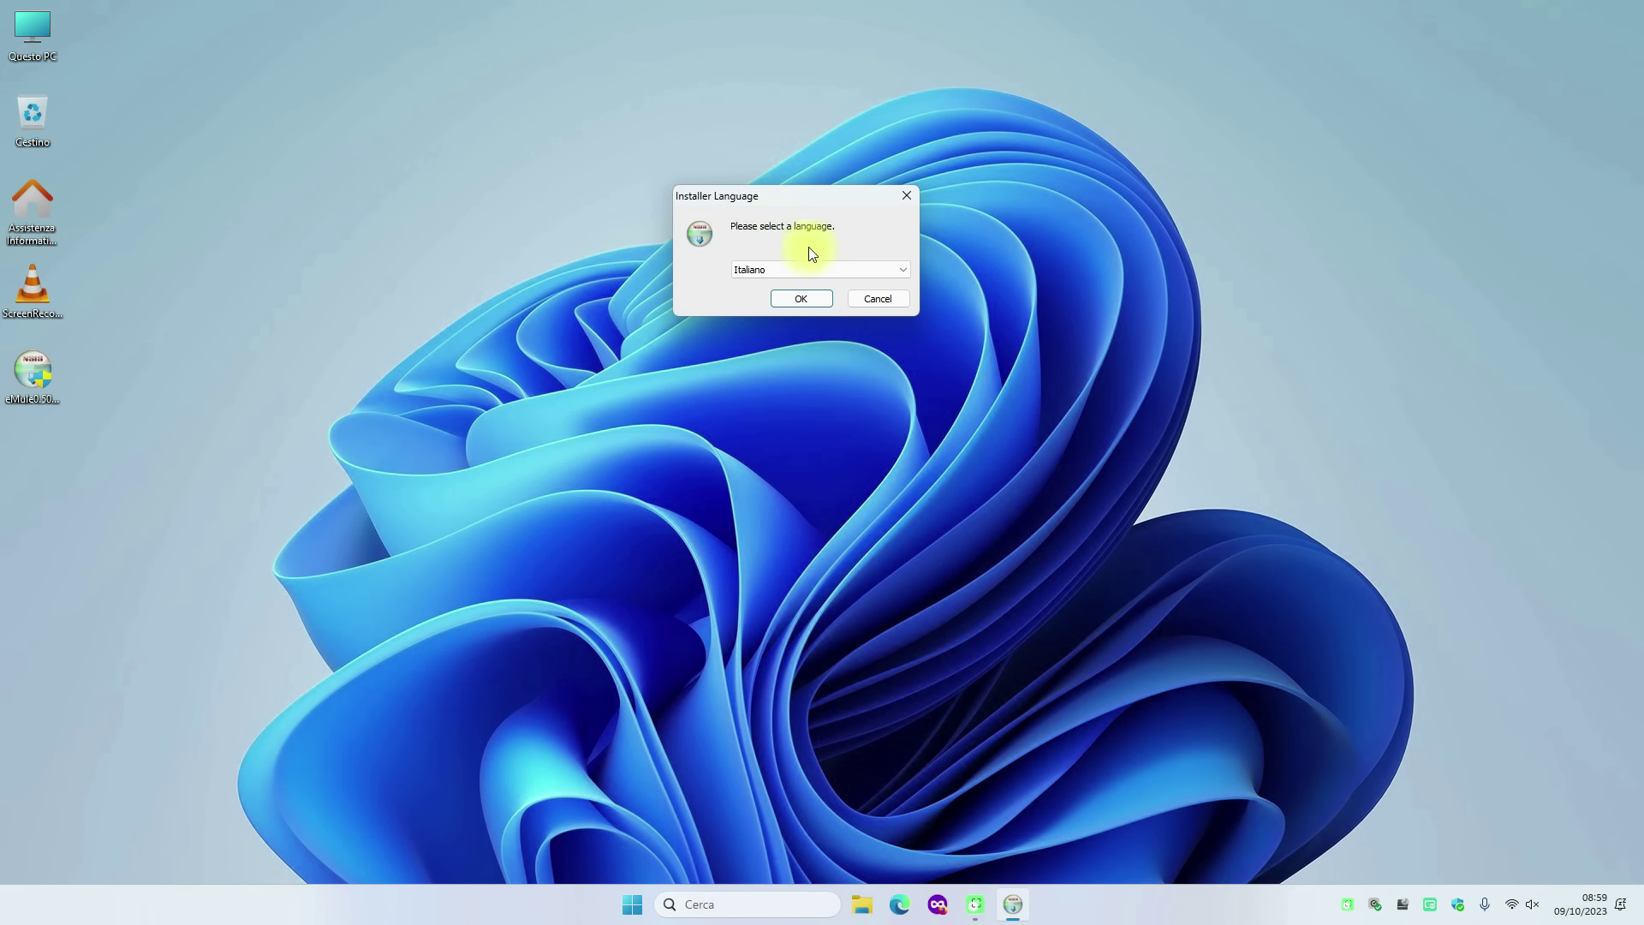
pyautogui.click(768, 274)
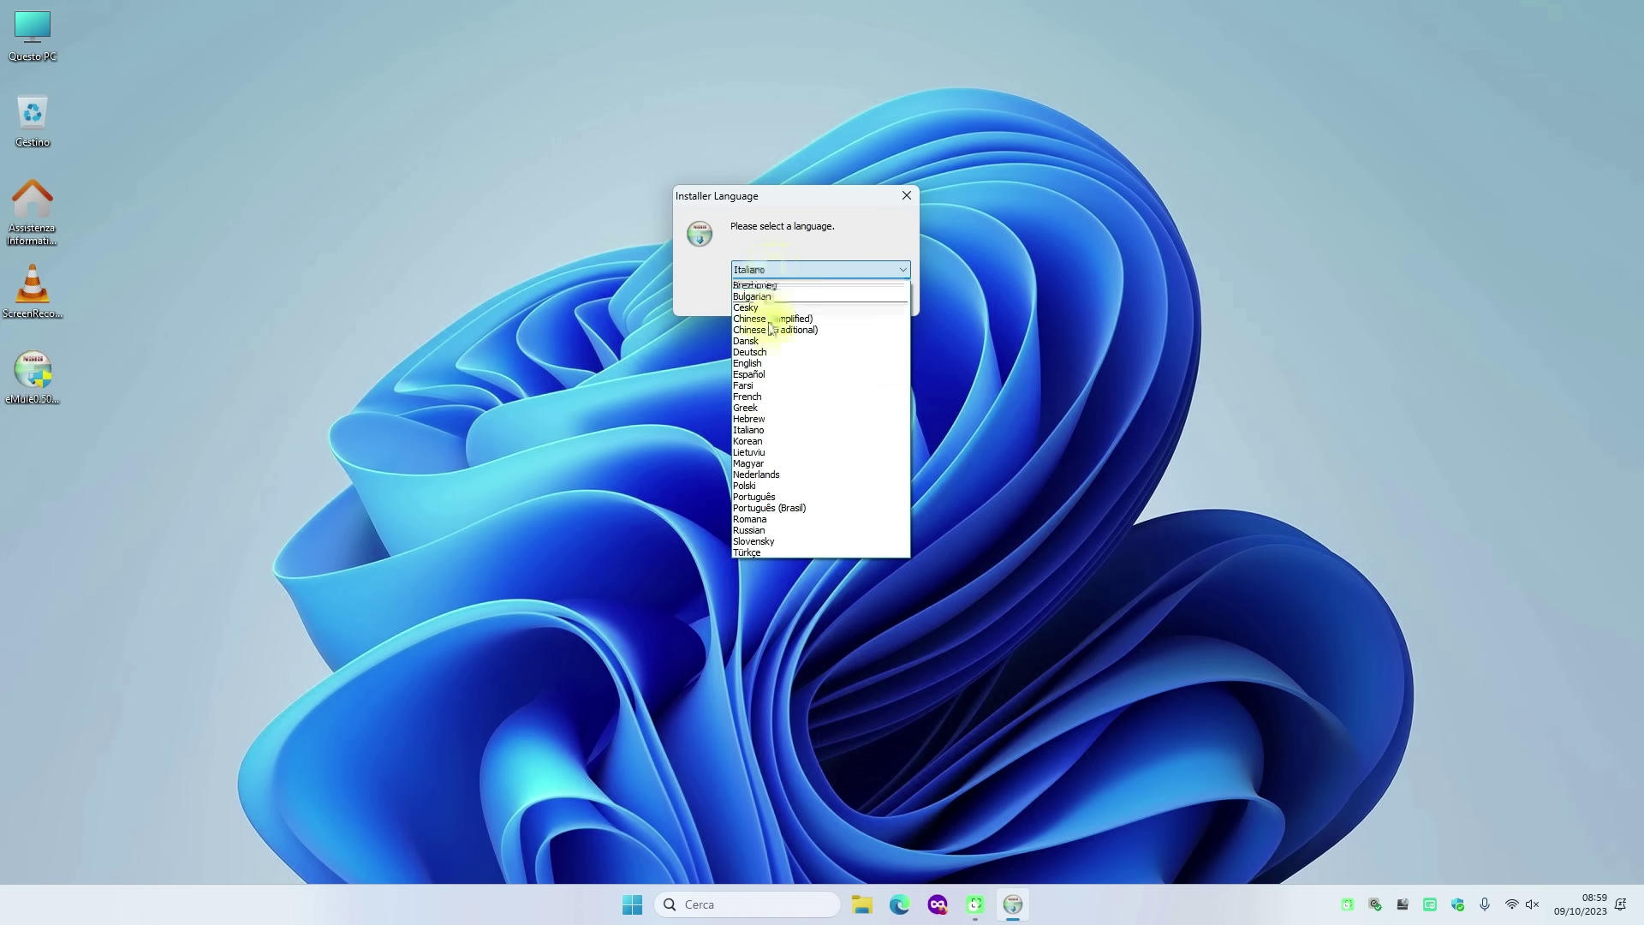
pyautogui.click(765, 431)
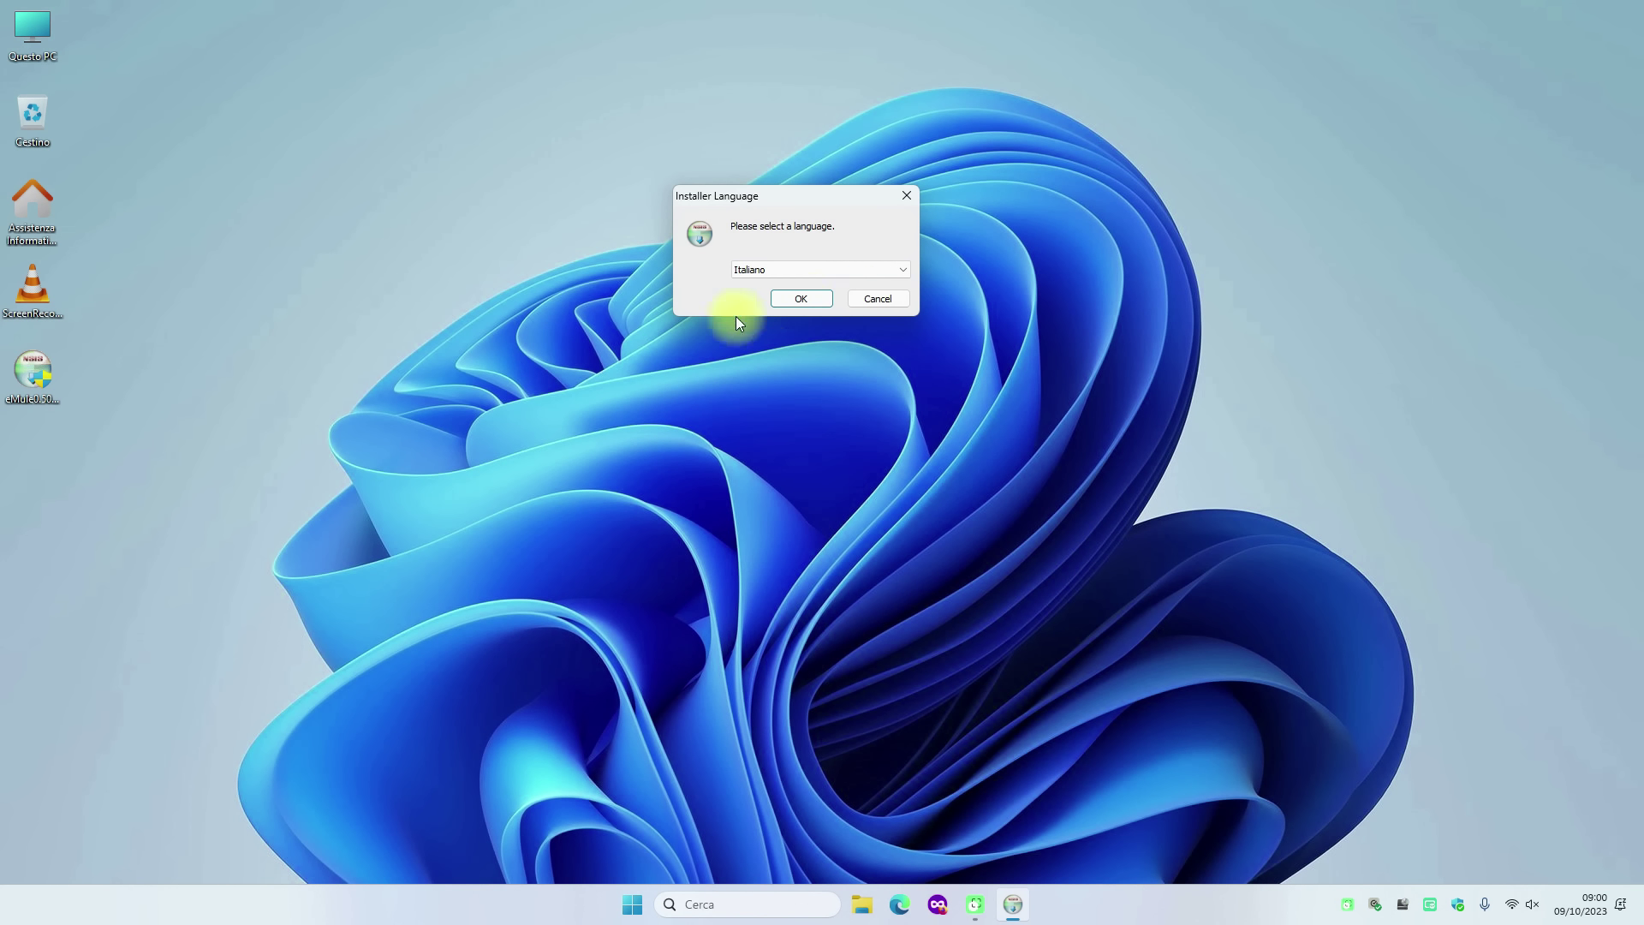
pyautogui.click(802, 300)
# Step: Proceed past the setup welcome page, read through the licence text to its end, and accept the licence
pyautogui.moveTo(810, 297); pyautogui.dragTo(772, 166)
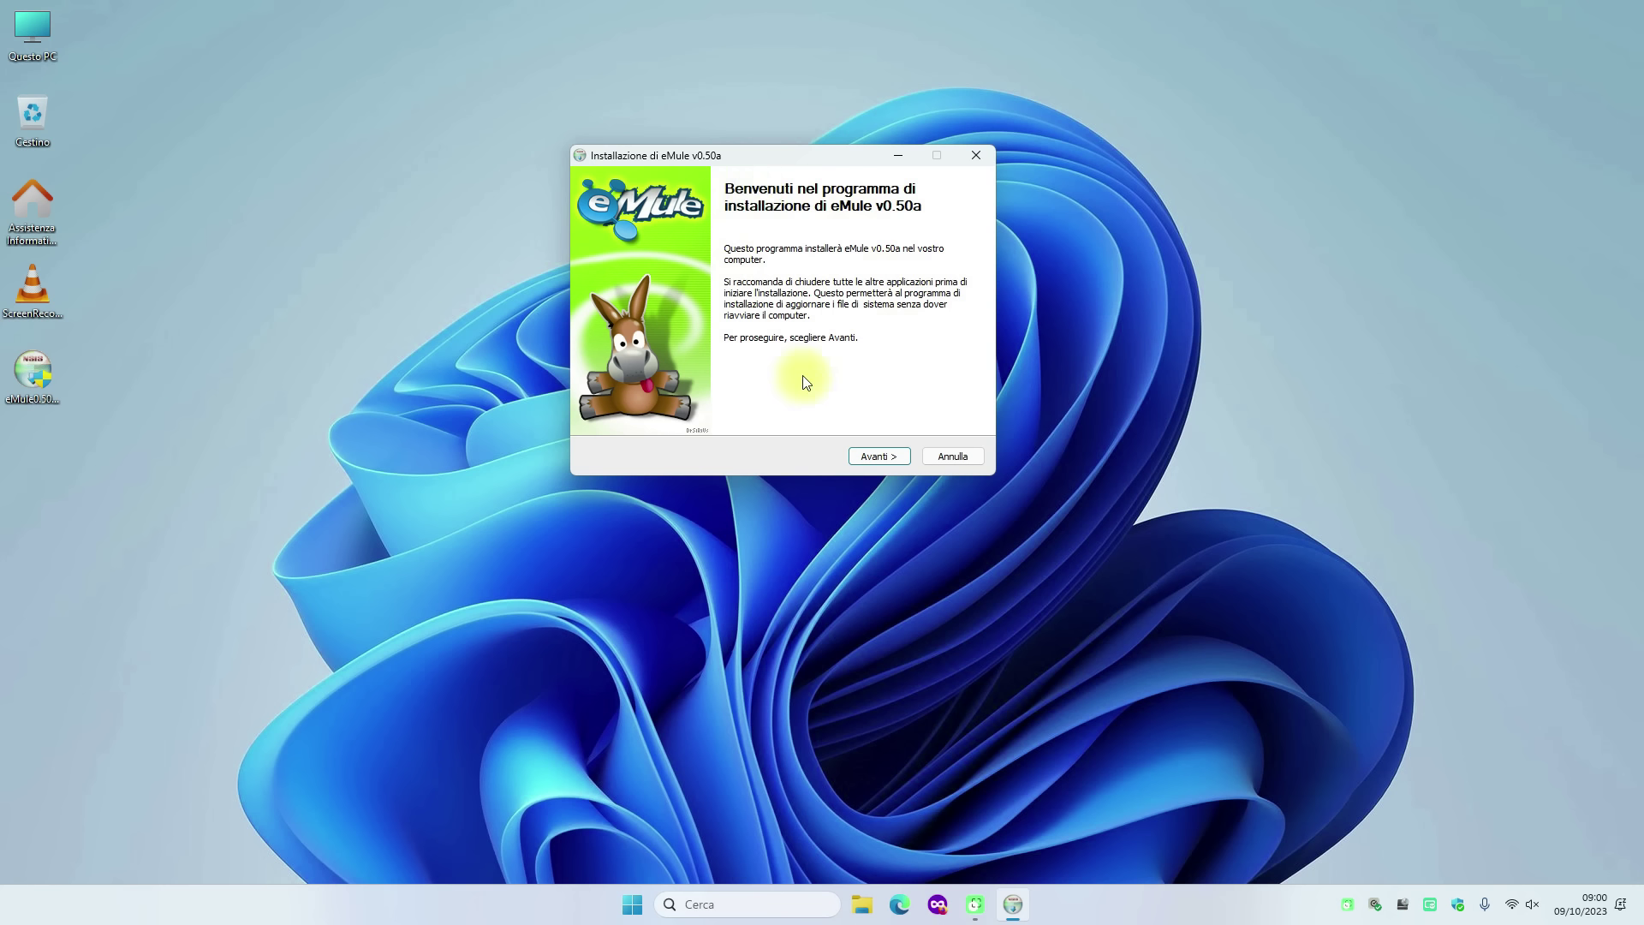
pyautogui.click(880, 458)
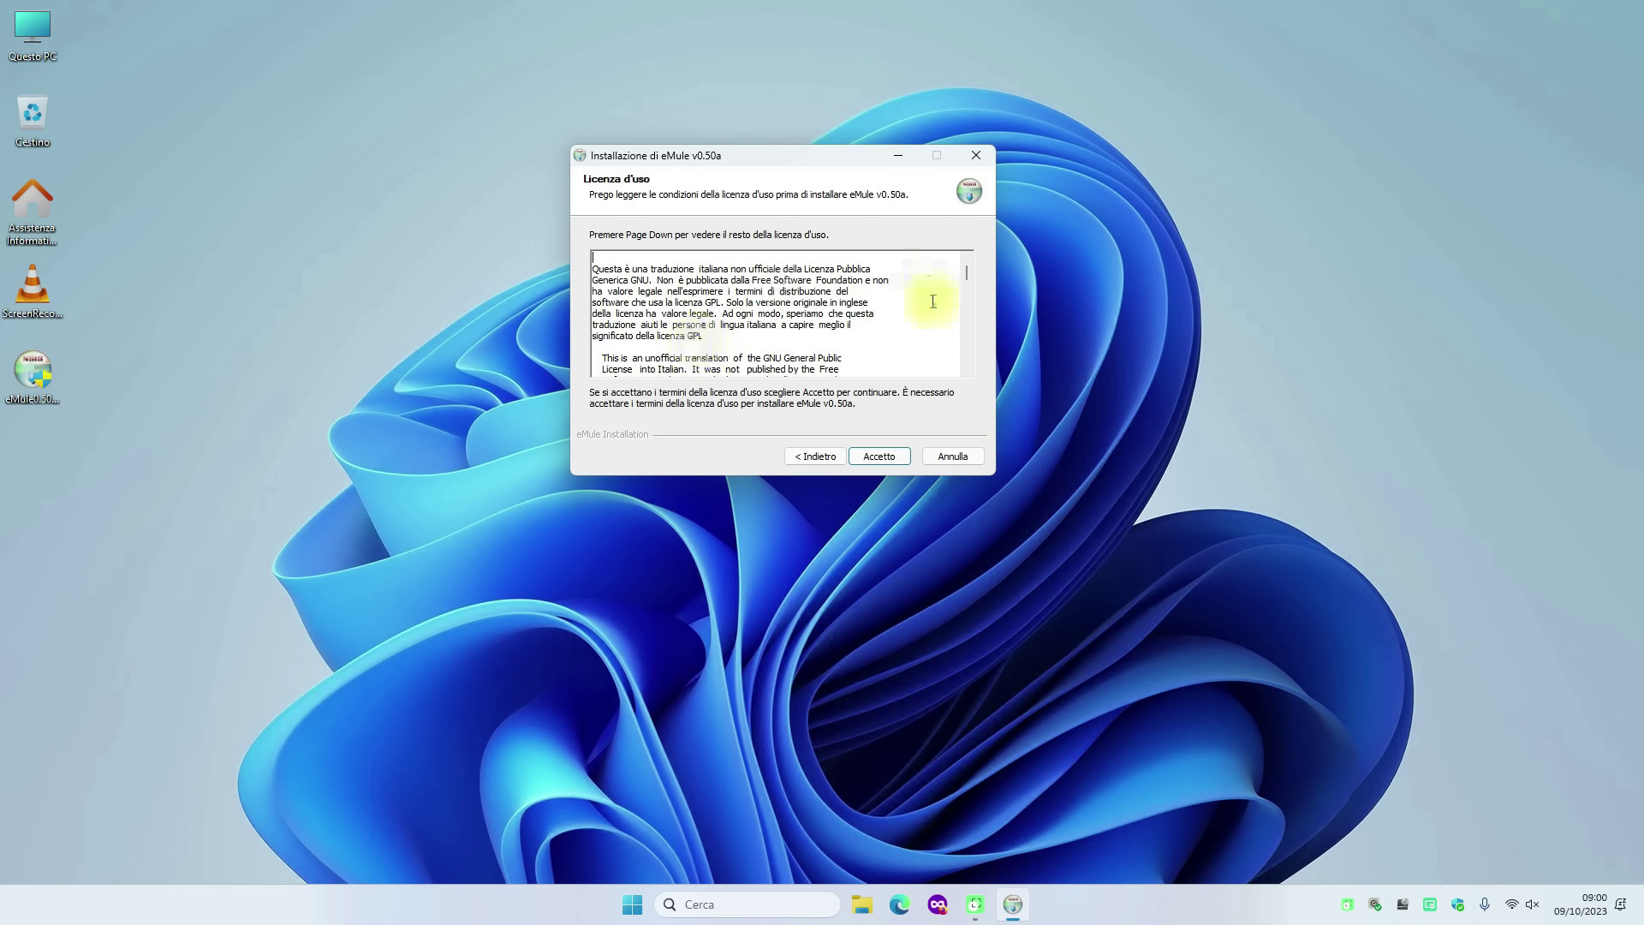
pyautogui.scroll(-10, 933, 301)
pyautogui.scroll(-12, 934, 306)
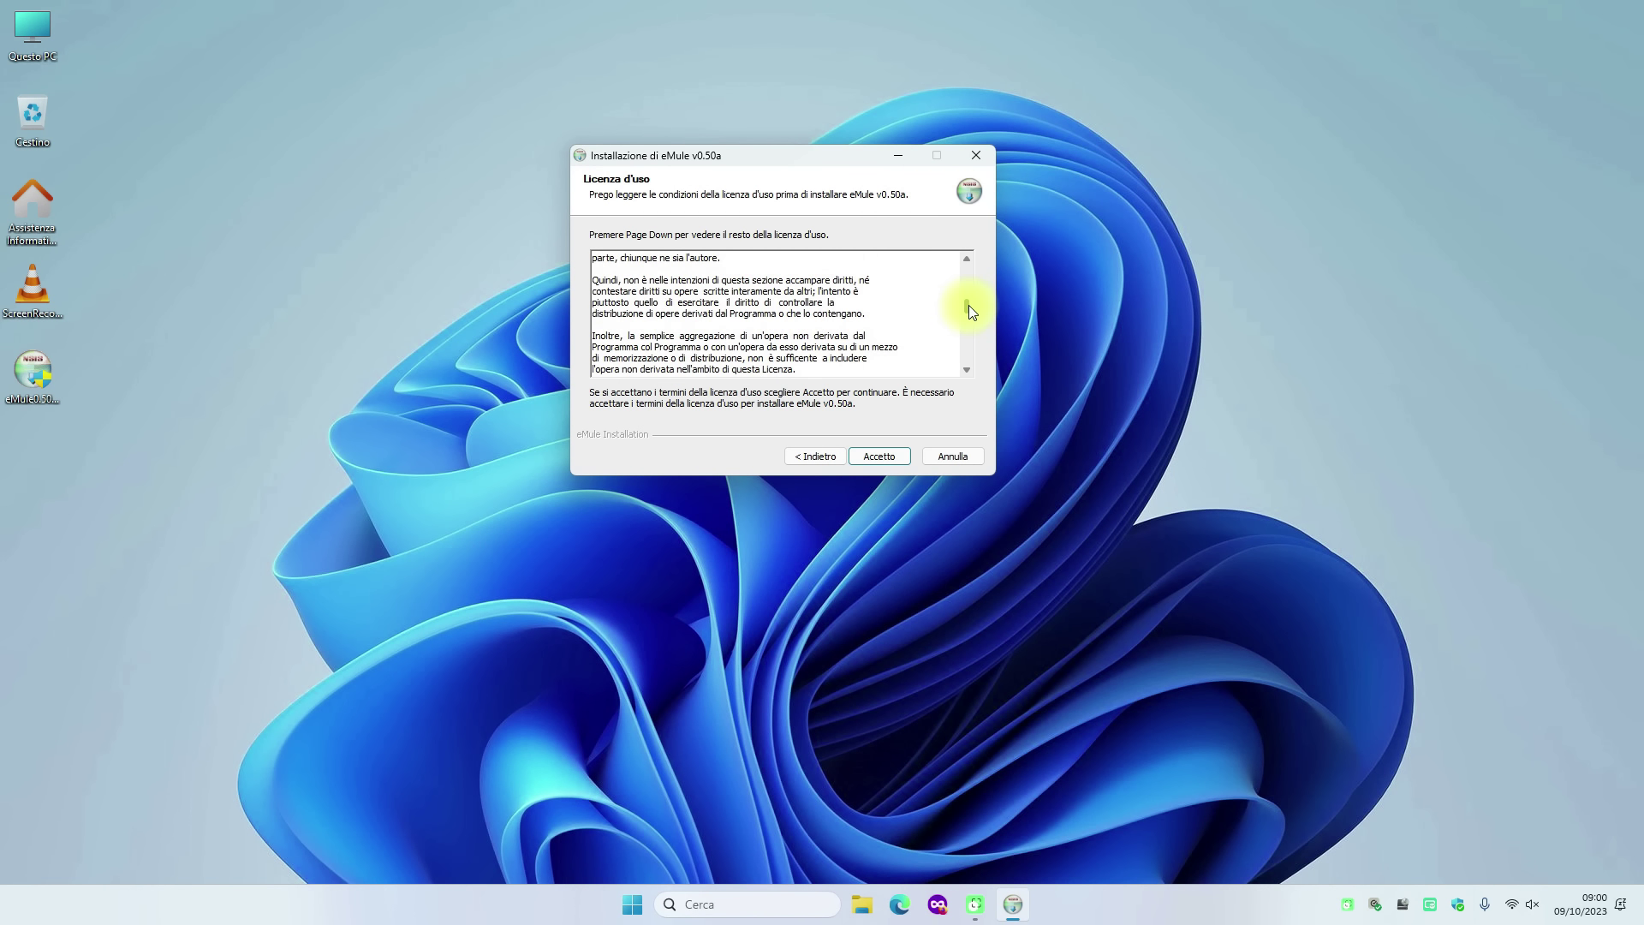
pyautogui.moveTo(968, 308); pyautogui.dragTo(972, 366)
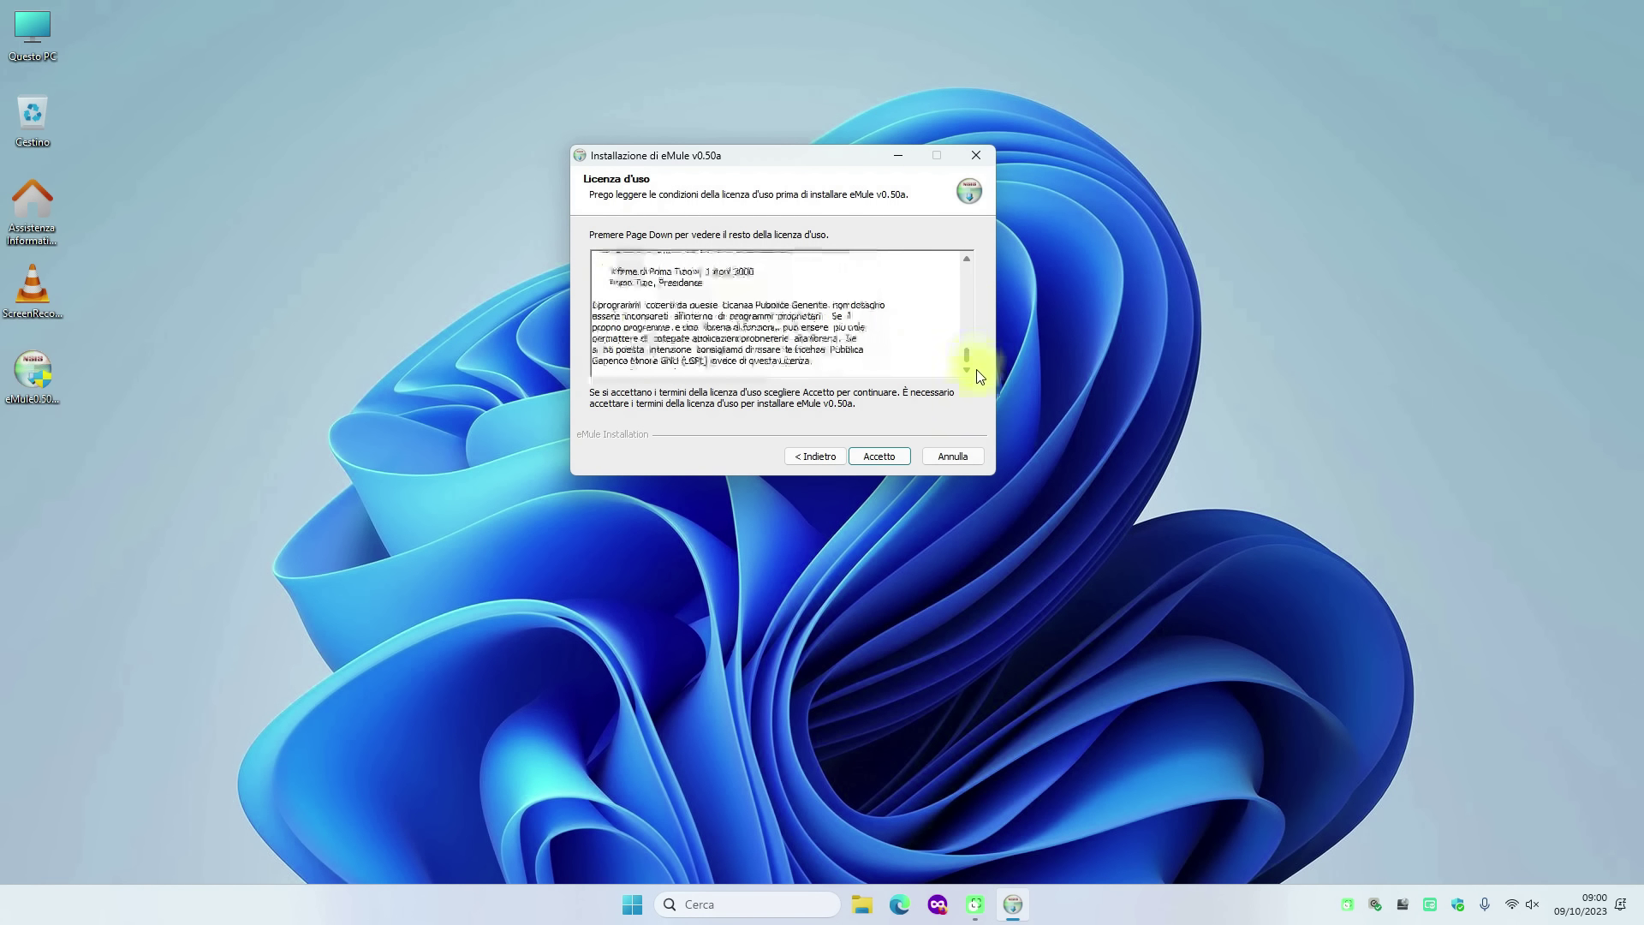
pyautogui.click(877, 455)
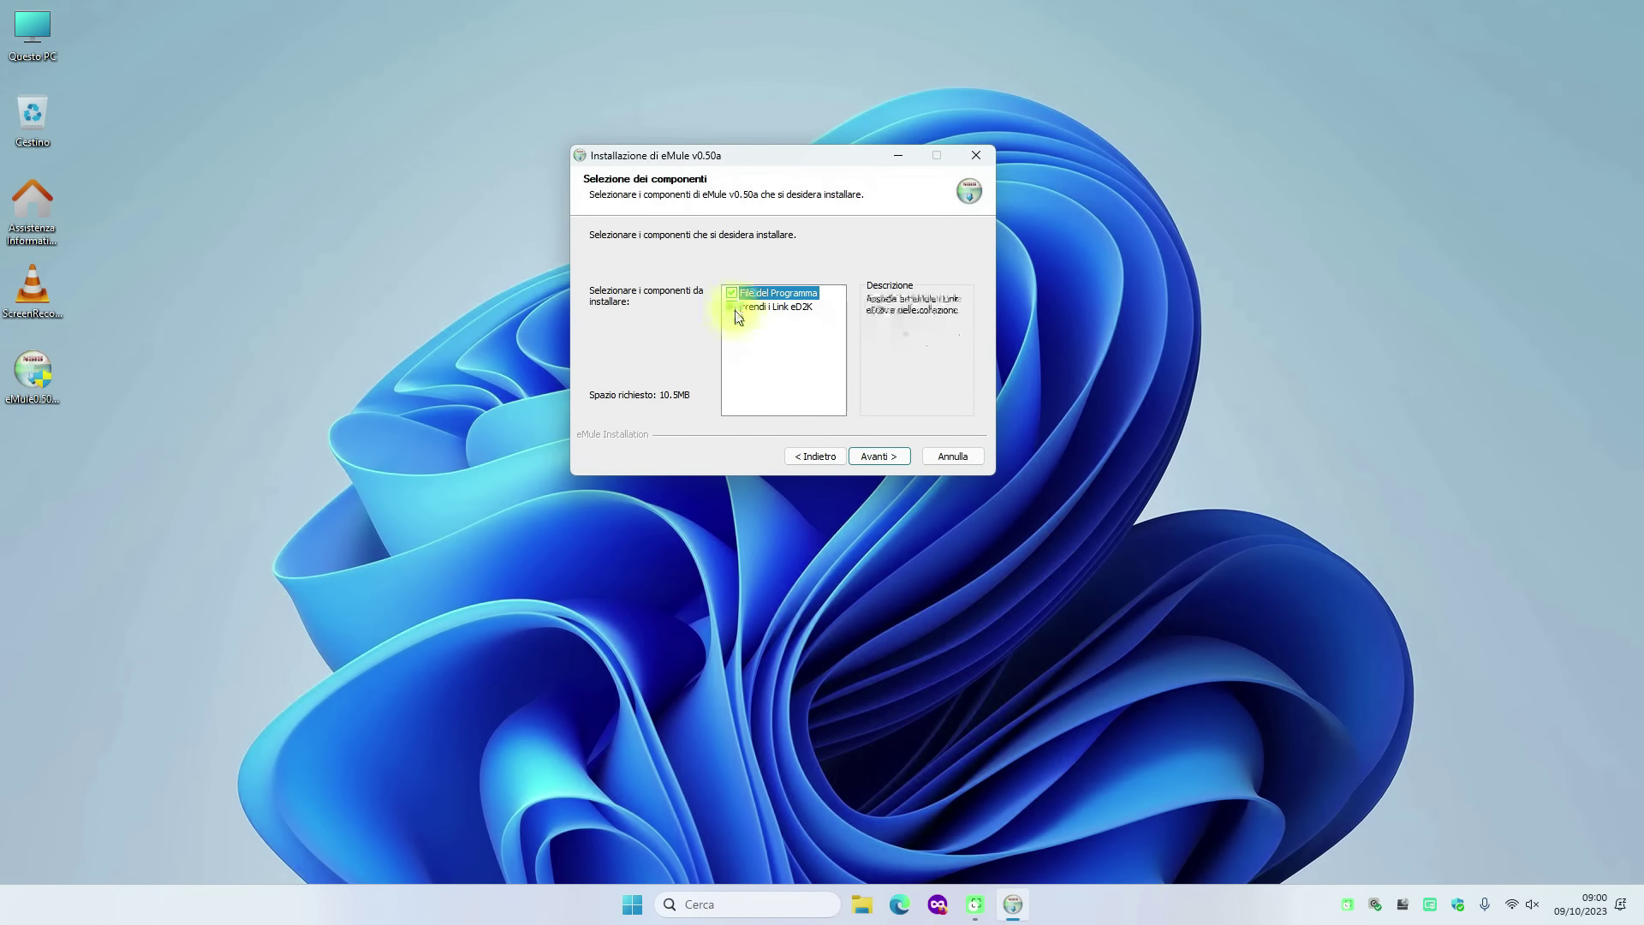
# Step: Install eMule in C:\Program Files (x86)\eMule with the default components, user-specific configuration and a desktop shortcut, and finish the setup
pyautogui.click(875, 460)
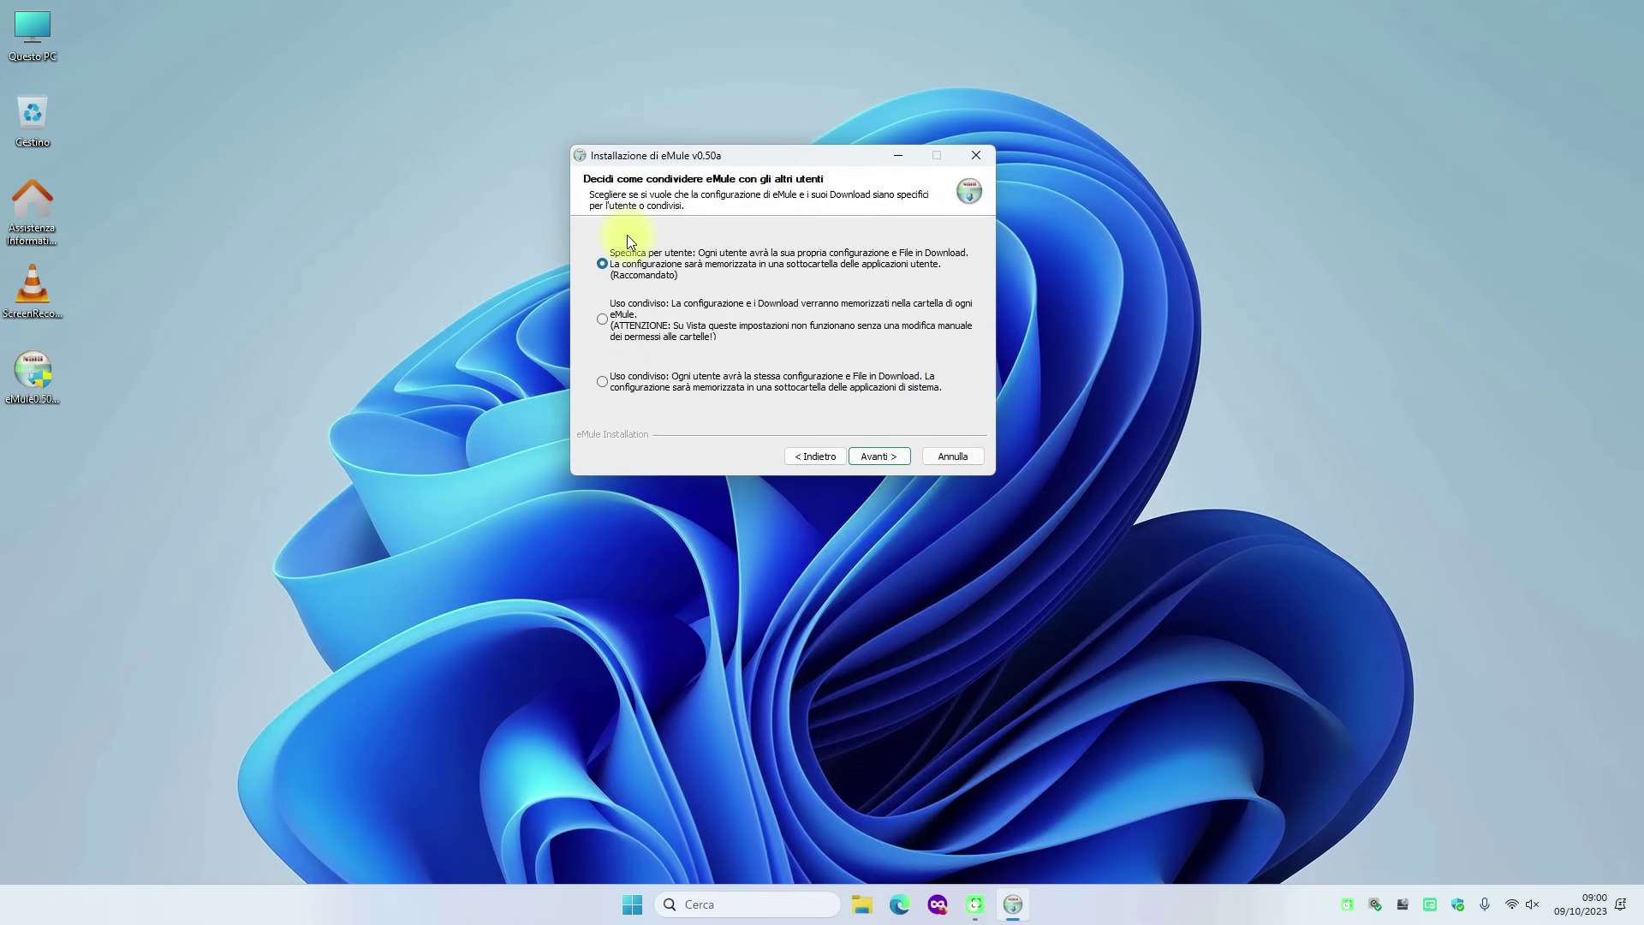
pyautogui.click(870, 455)
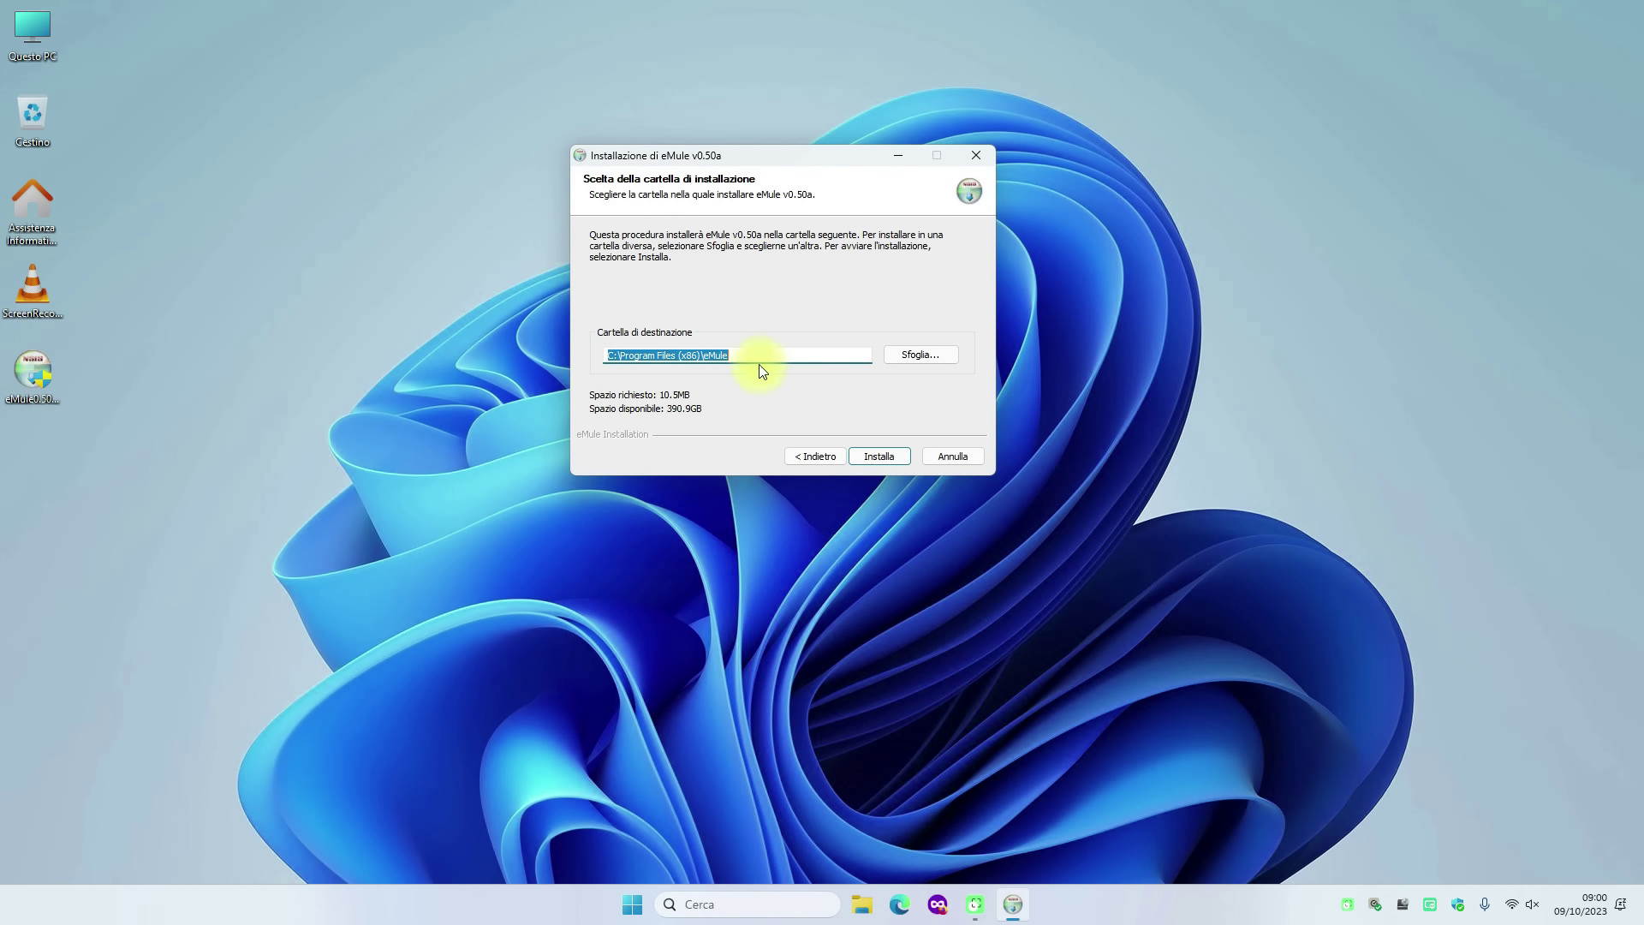
pyautogui.click(887, 463)
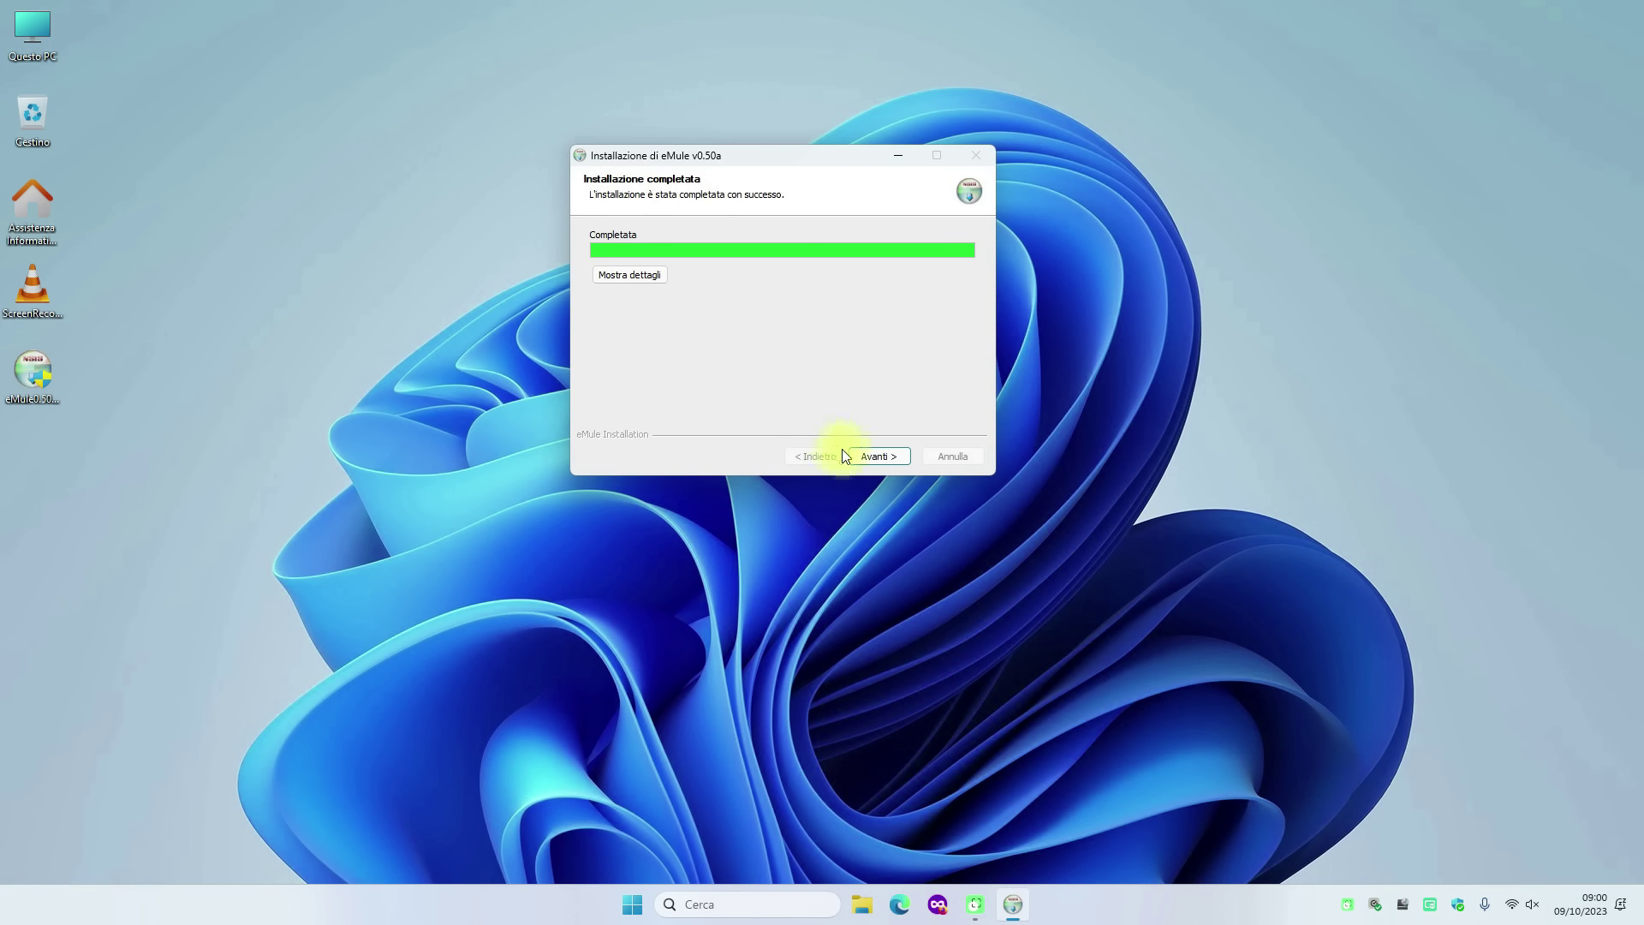
pyautogui.click(887, 457)
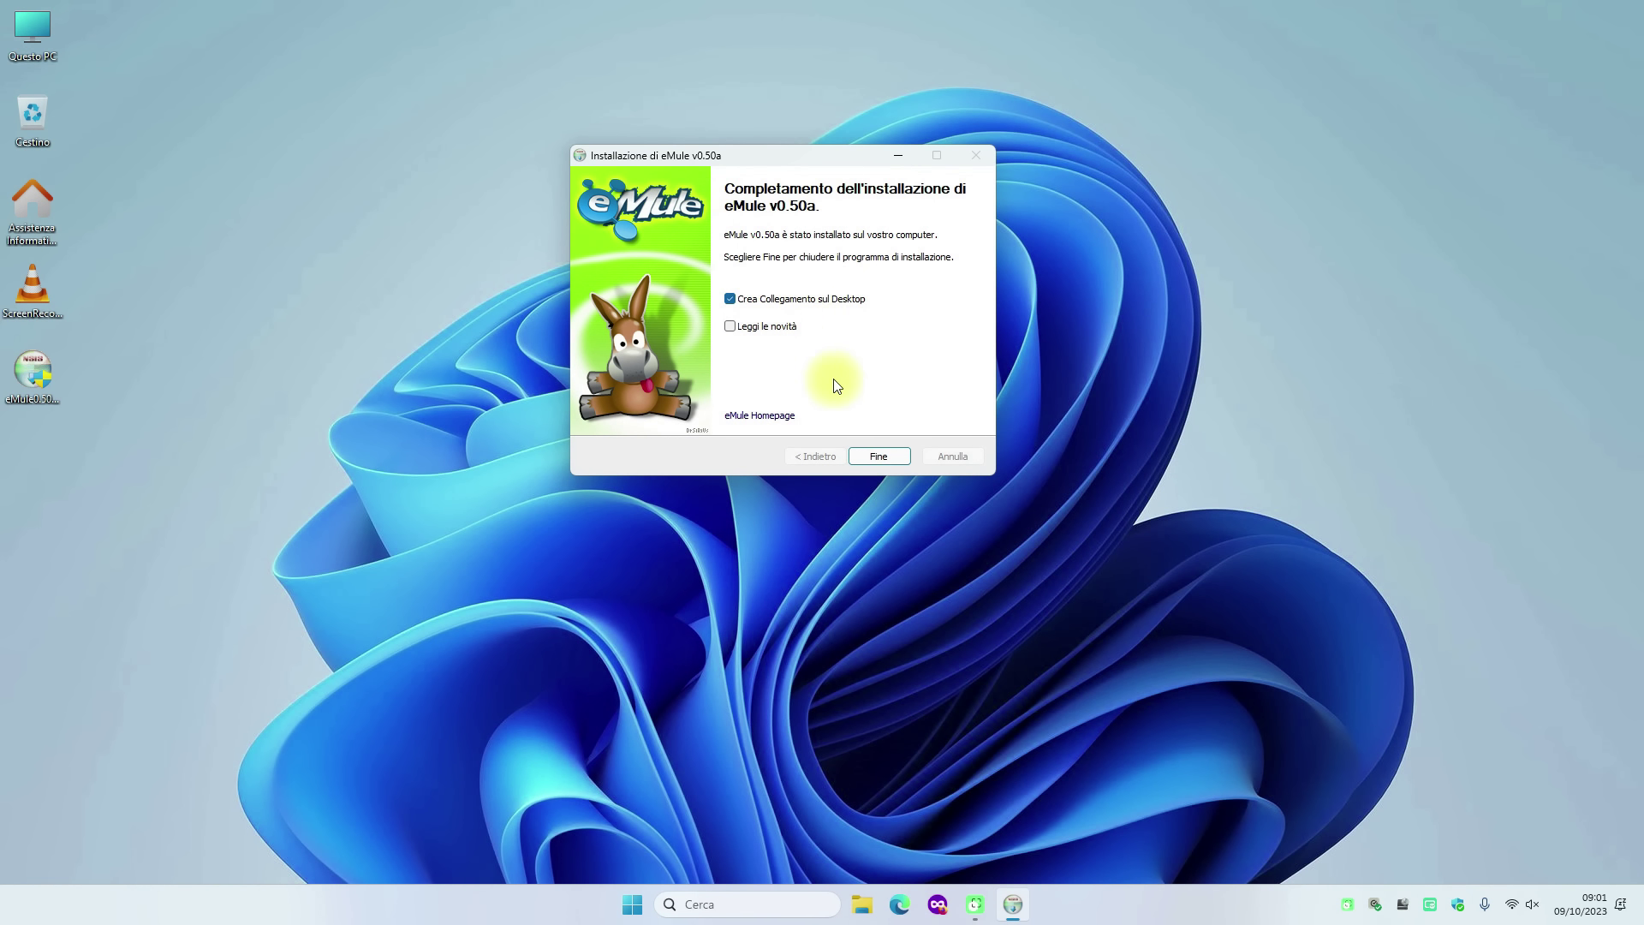
pyautogui.click(876, 458)
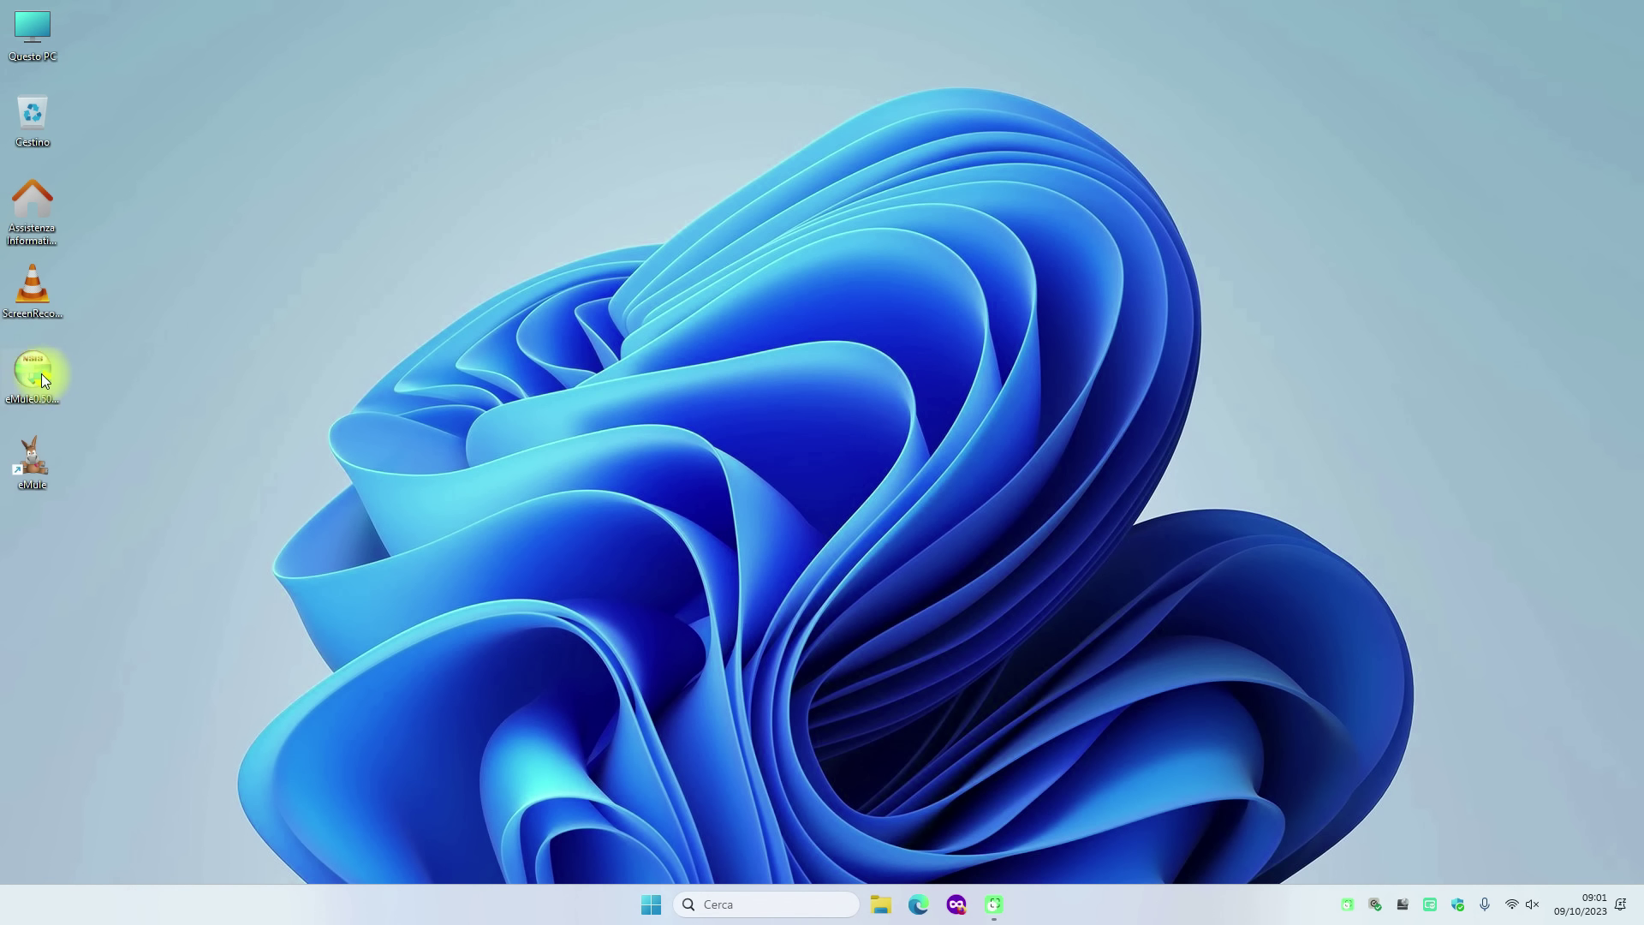
# Step: Move the eMule installer file to the Recycle Bin and place the eMule shortcut in the desktop's empty upper area
pyautogui.moveTo(61, 388); pyautogui.dragTo(249, 315)
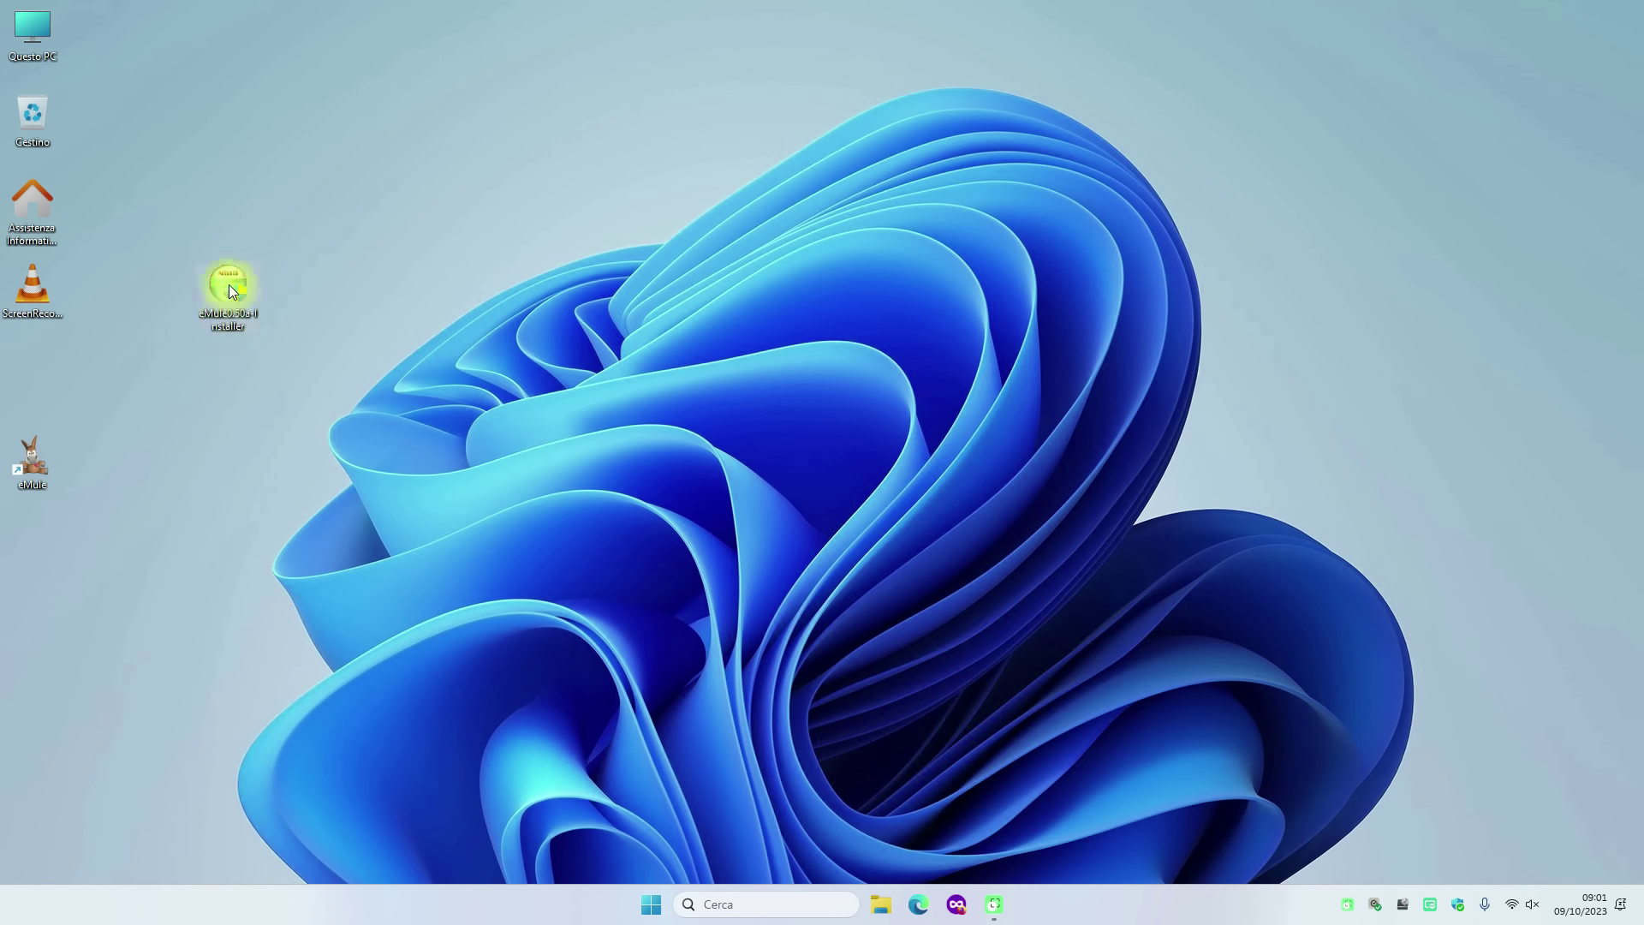
pyautogui.click(232, 298)
pyautogui.moveTo(256, 221); pyautogui.dragTo(34, 118)
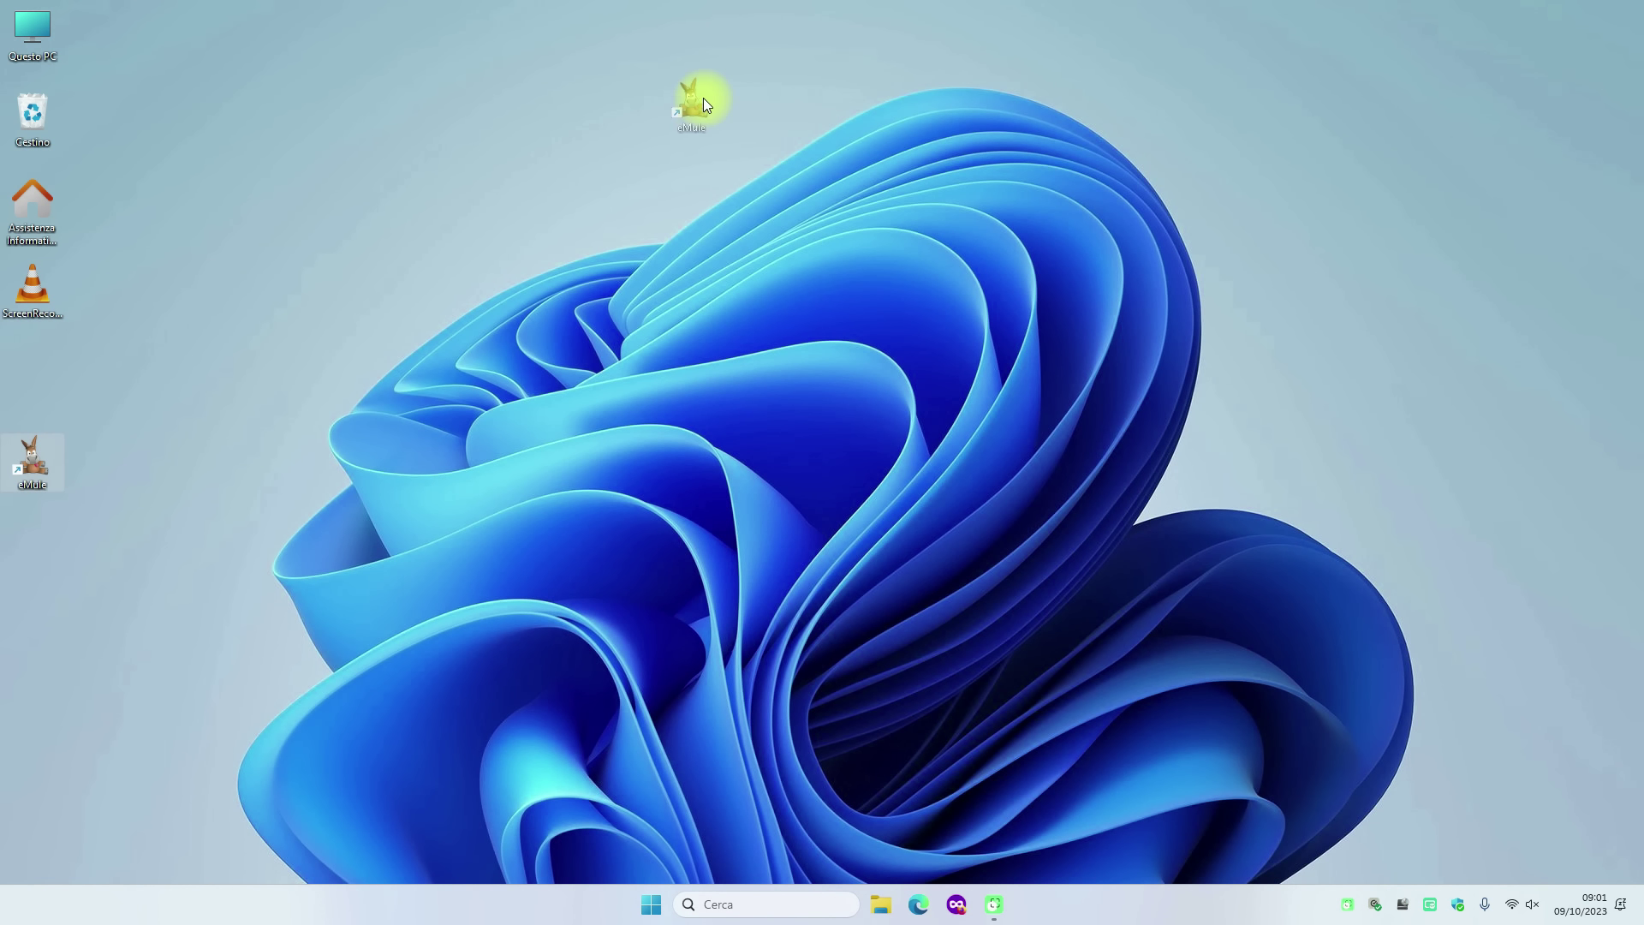
pyautogui.moveTo(716, 137); pyautogui.dragTo(719, 141)
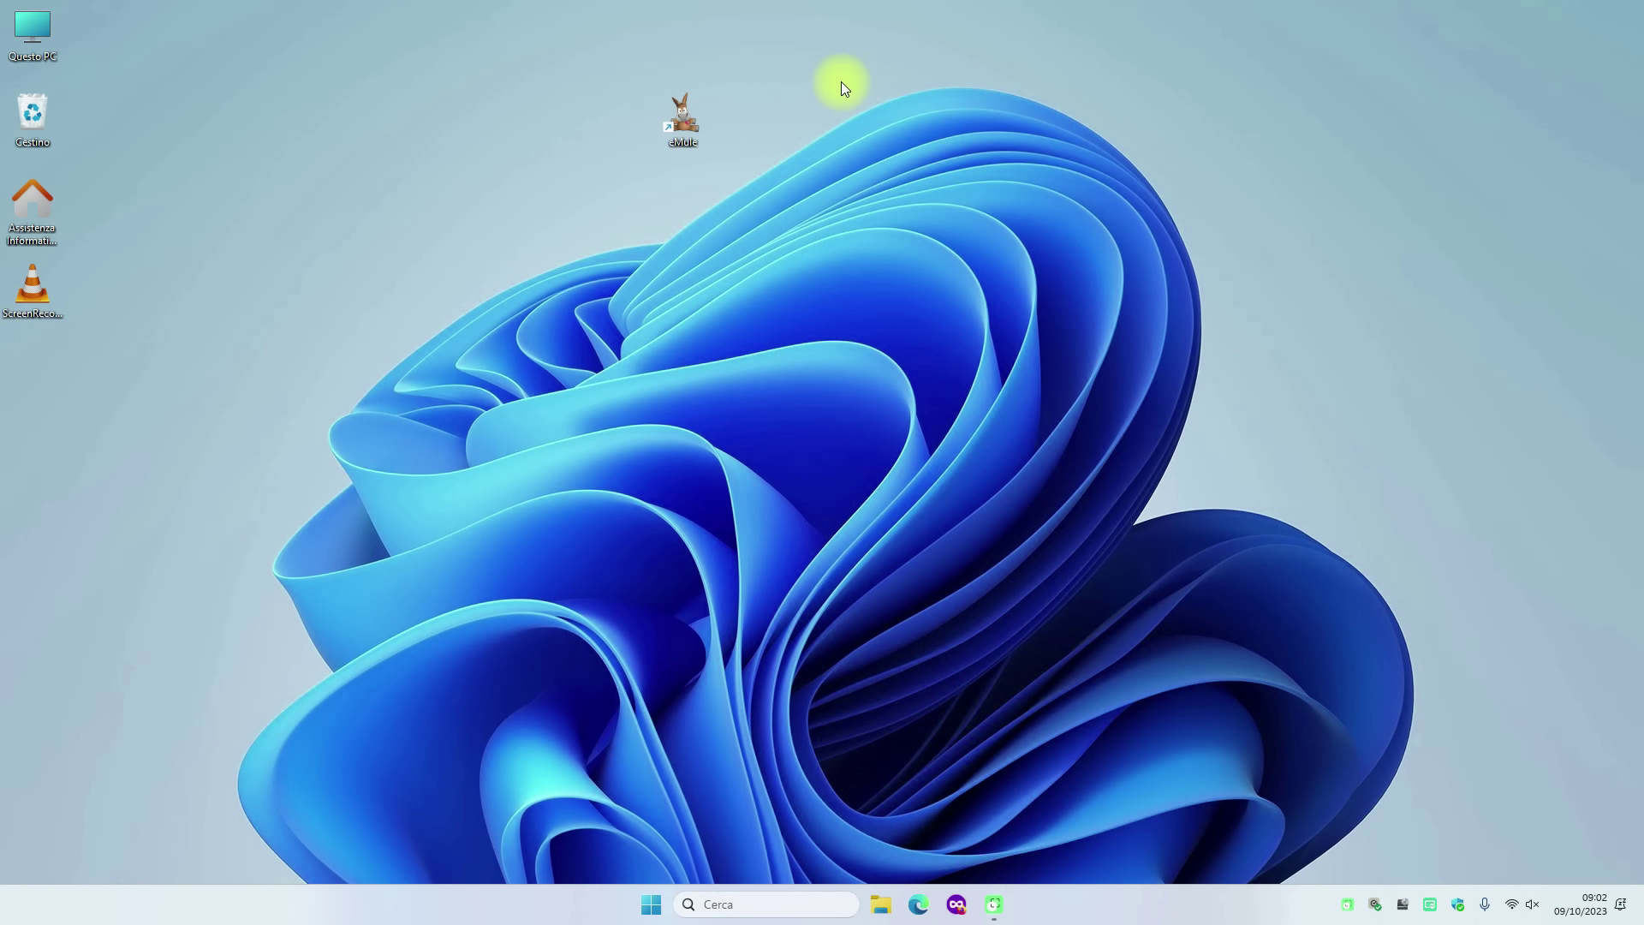
# Step: Launch eMule and, in the first-run wizard, keep the default nickname and enable automatic connection at startup
pyautogui.click(693, 131)
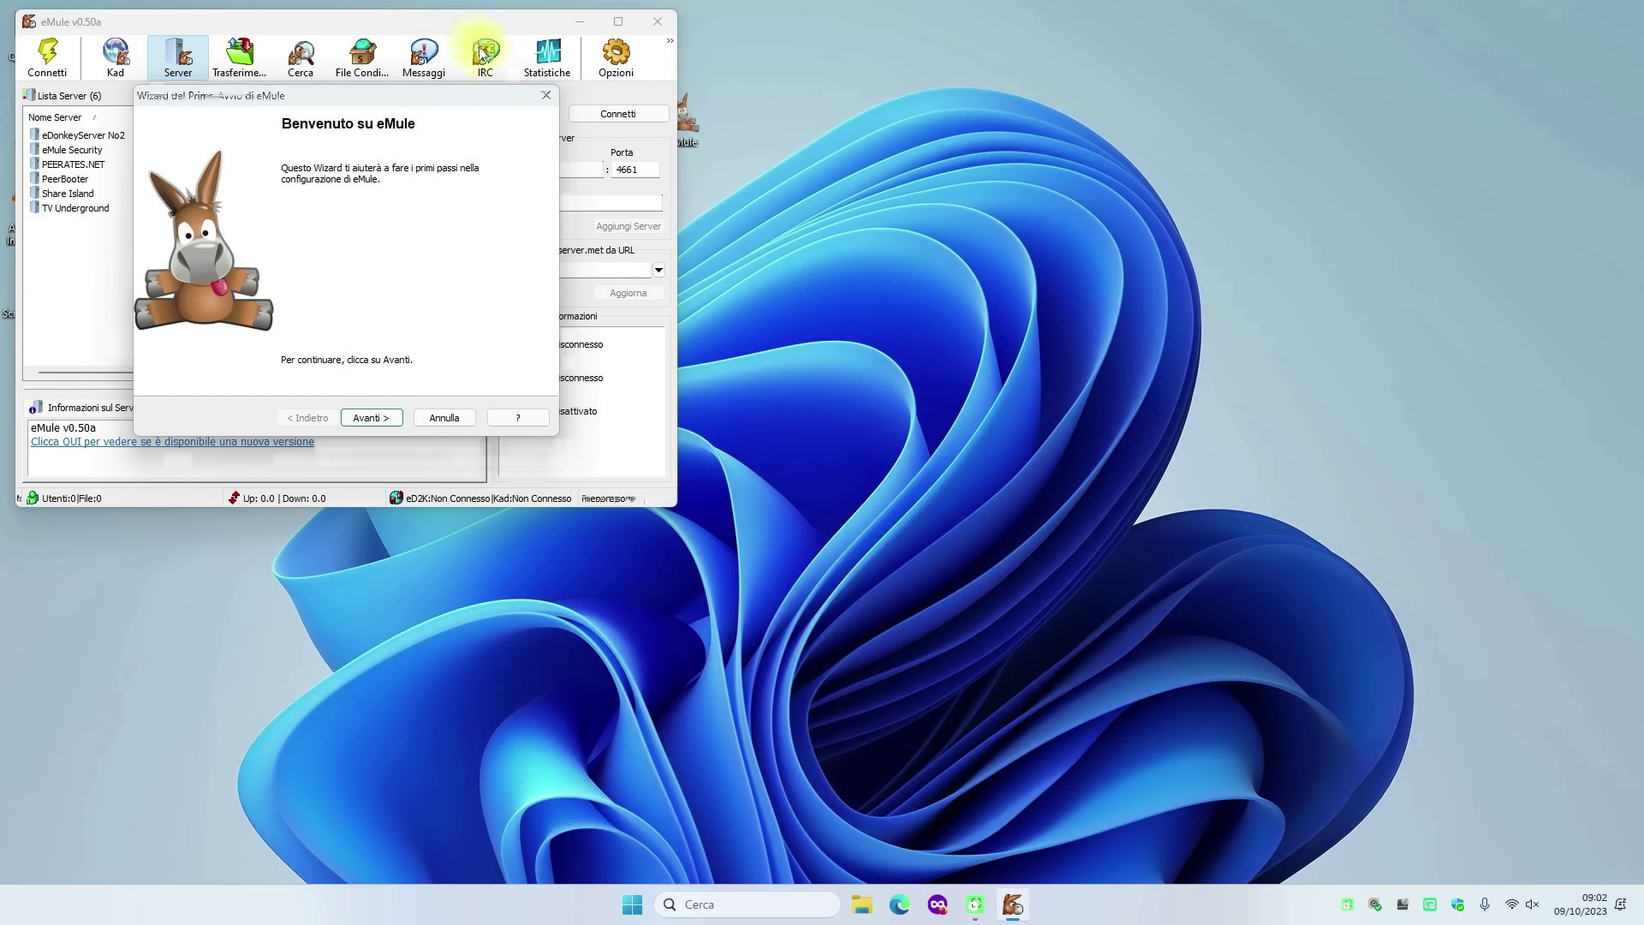
pyautogui.moveTo(415, 99); pyautogui.dragTo(934, 162)
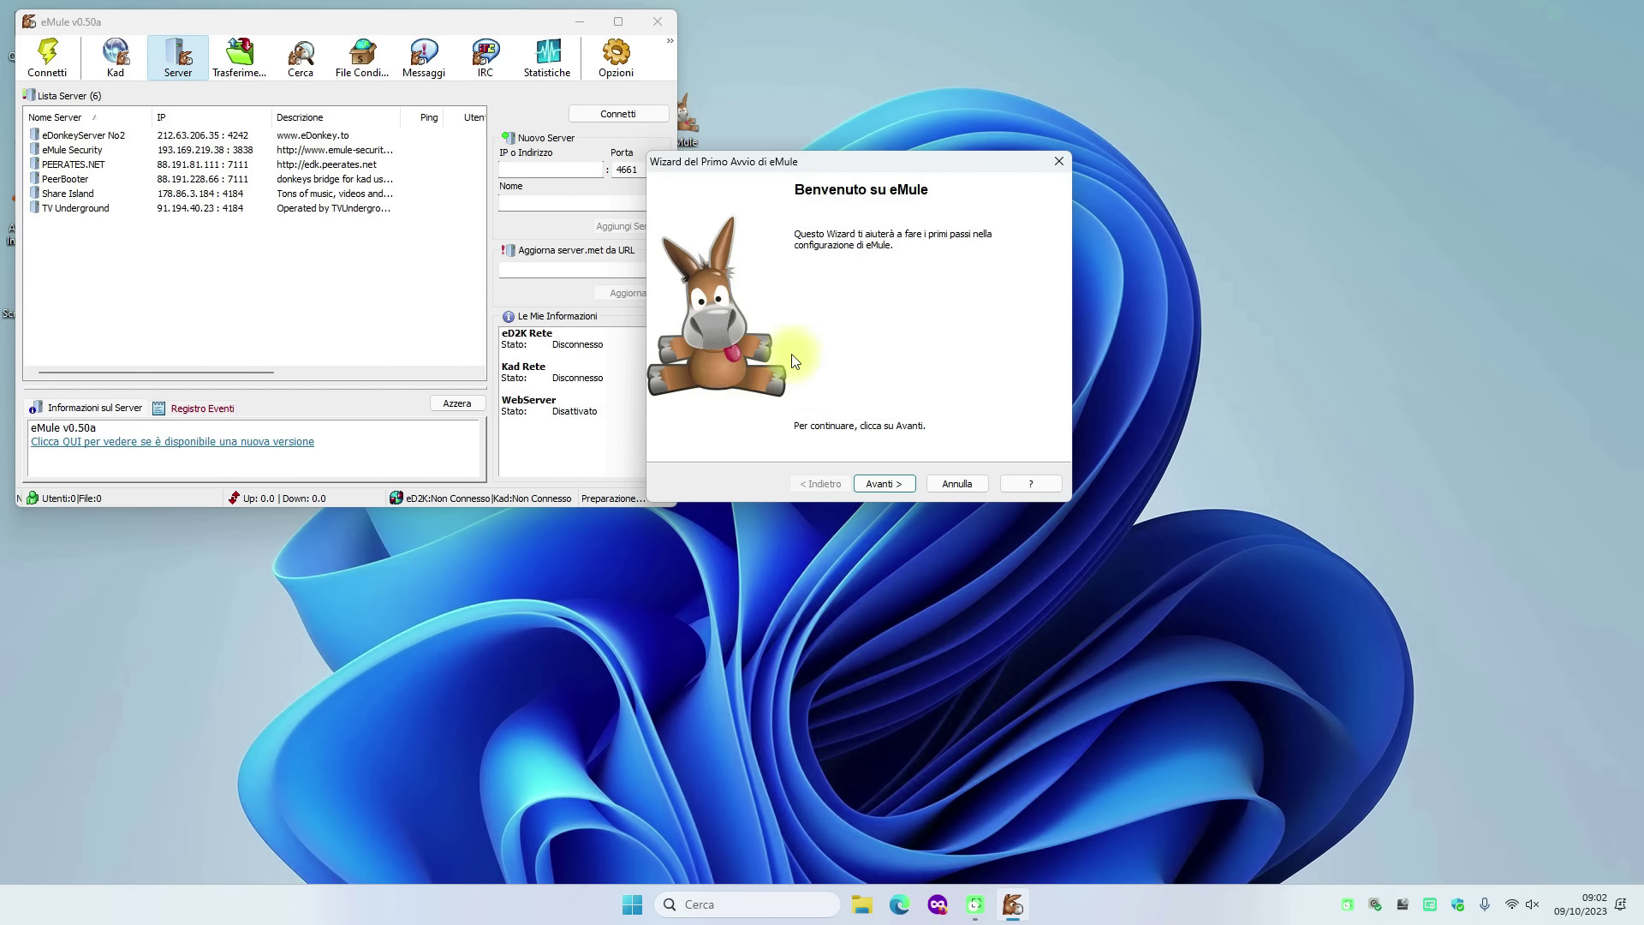
pyautogui.click(881, 484)
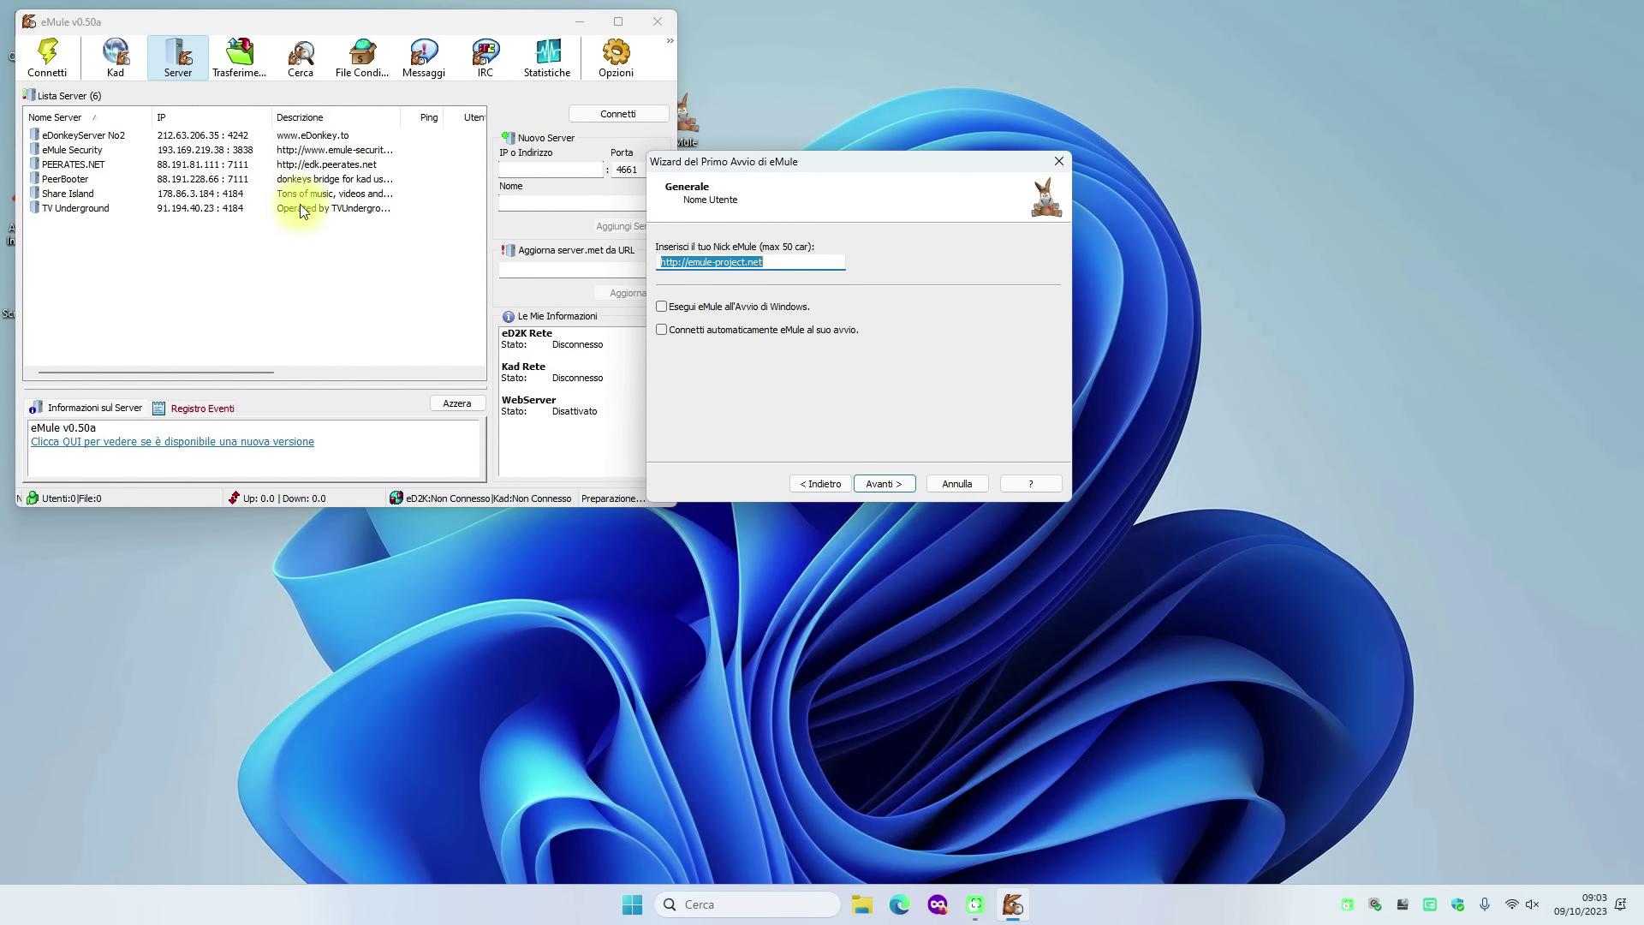
pyautogui.click(660, 329)
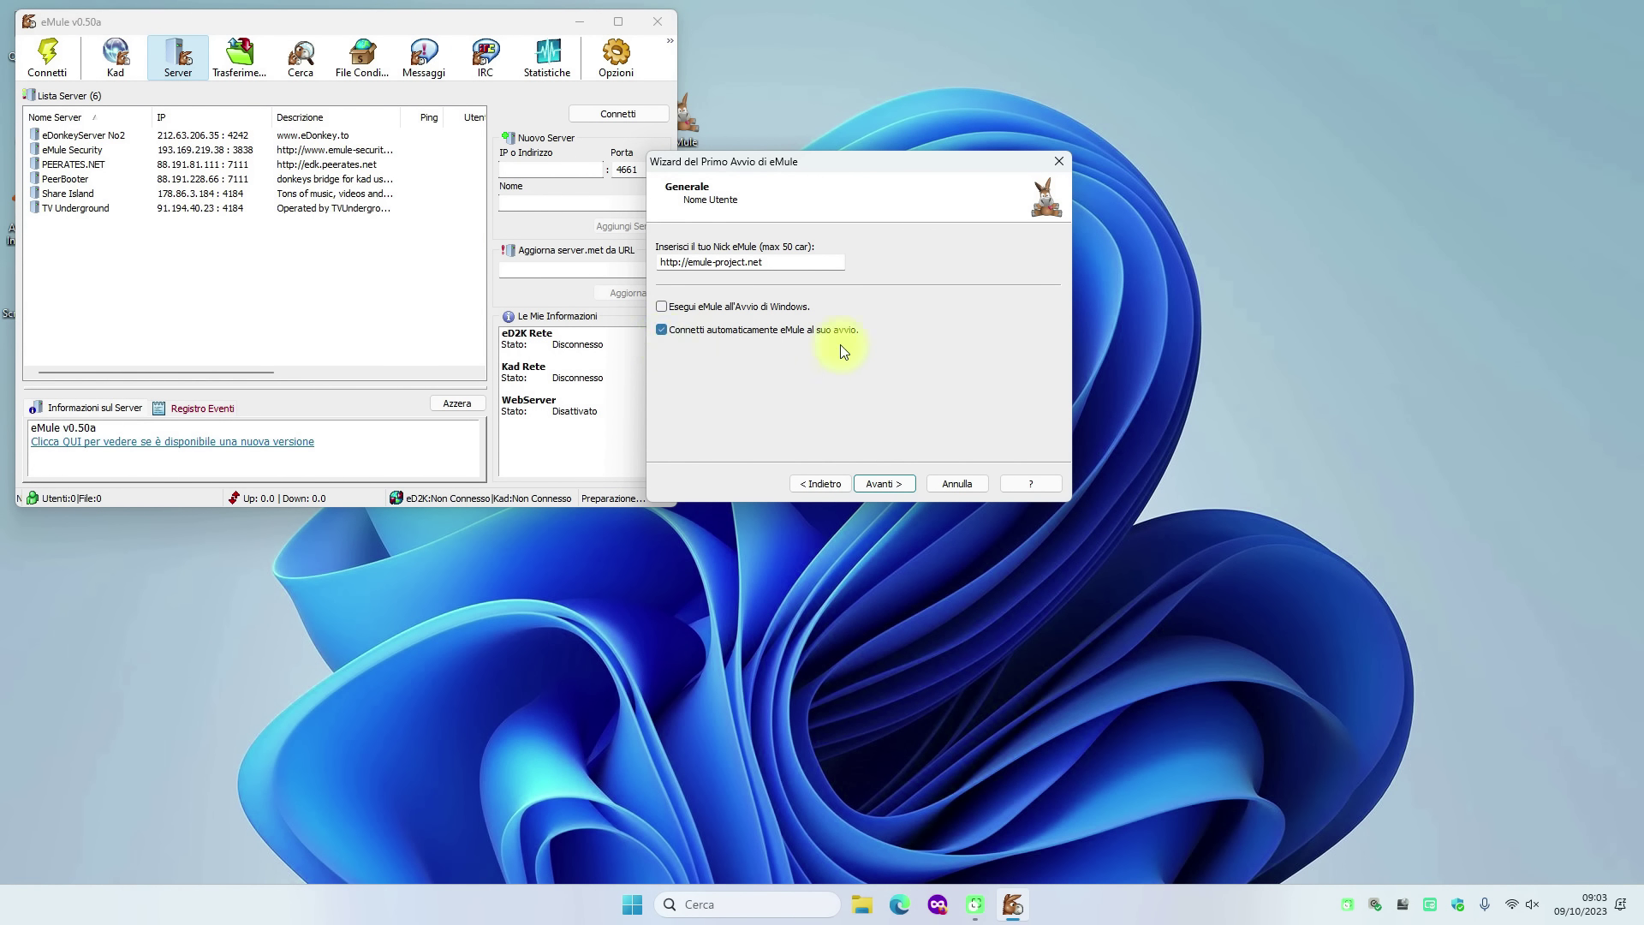
pyautogui.click(888, 484)
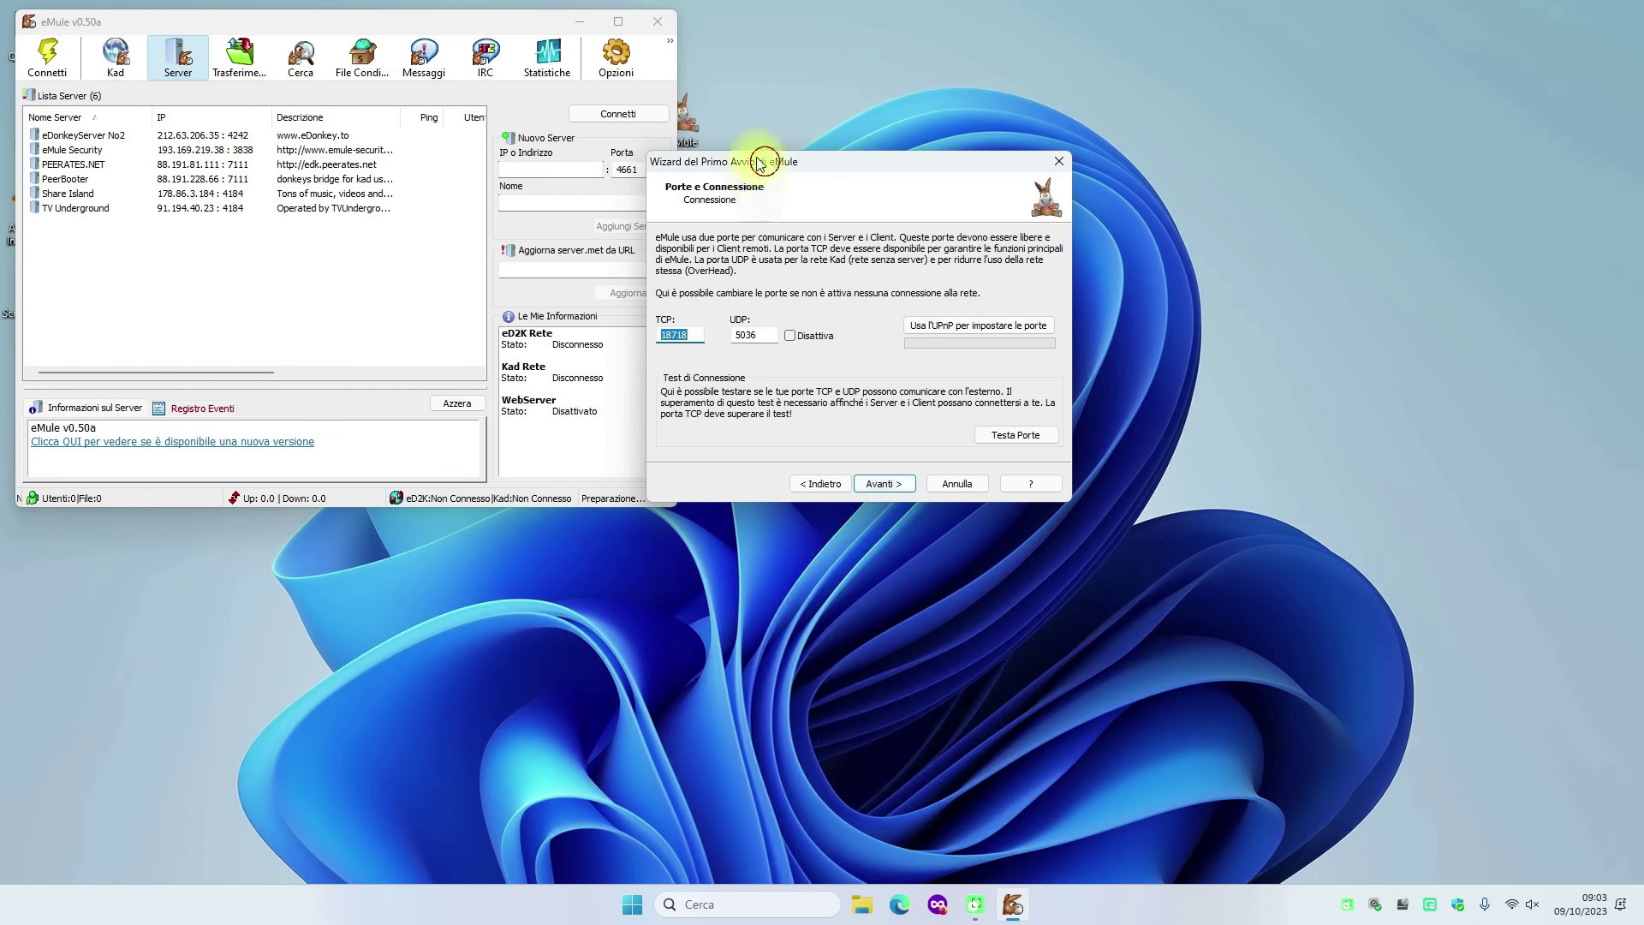
# Step: Set the TCP port to 4662 and the UDP port to 4672 in the wizard's connection settings
pyautogui.moveTo(764, 165); pyautogui.dragTo(744, 151)
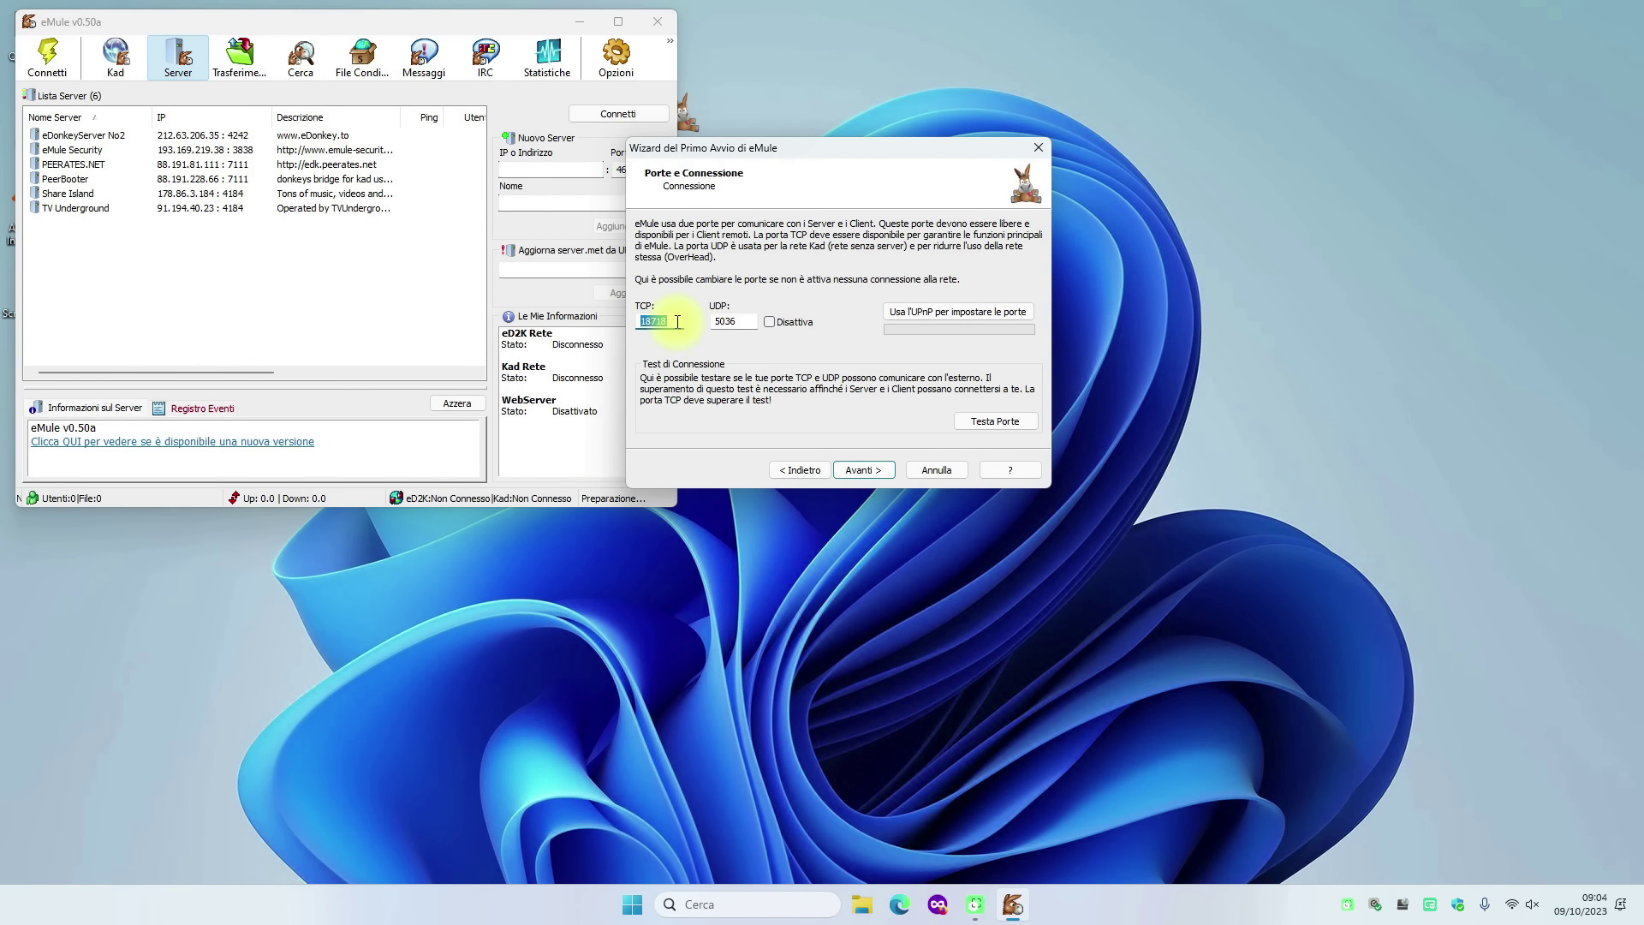
pyautogui.press('BackSpace')
pyautogui.write('4662')
pyautogui.click(746, 324)
pyautogui.press('BackSpace')
pyautogui.press('BackSpace')
pyautogui.press('BackSpace')
pyautogui.press('BackSpace')
pyautogui.write('467272')
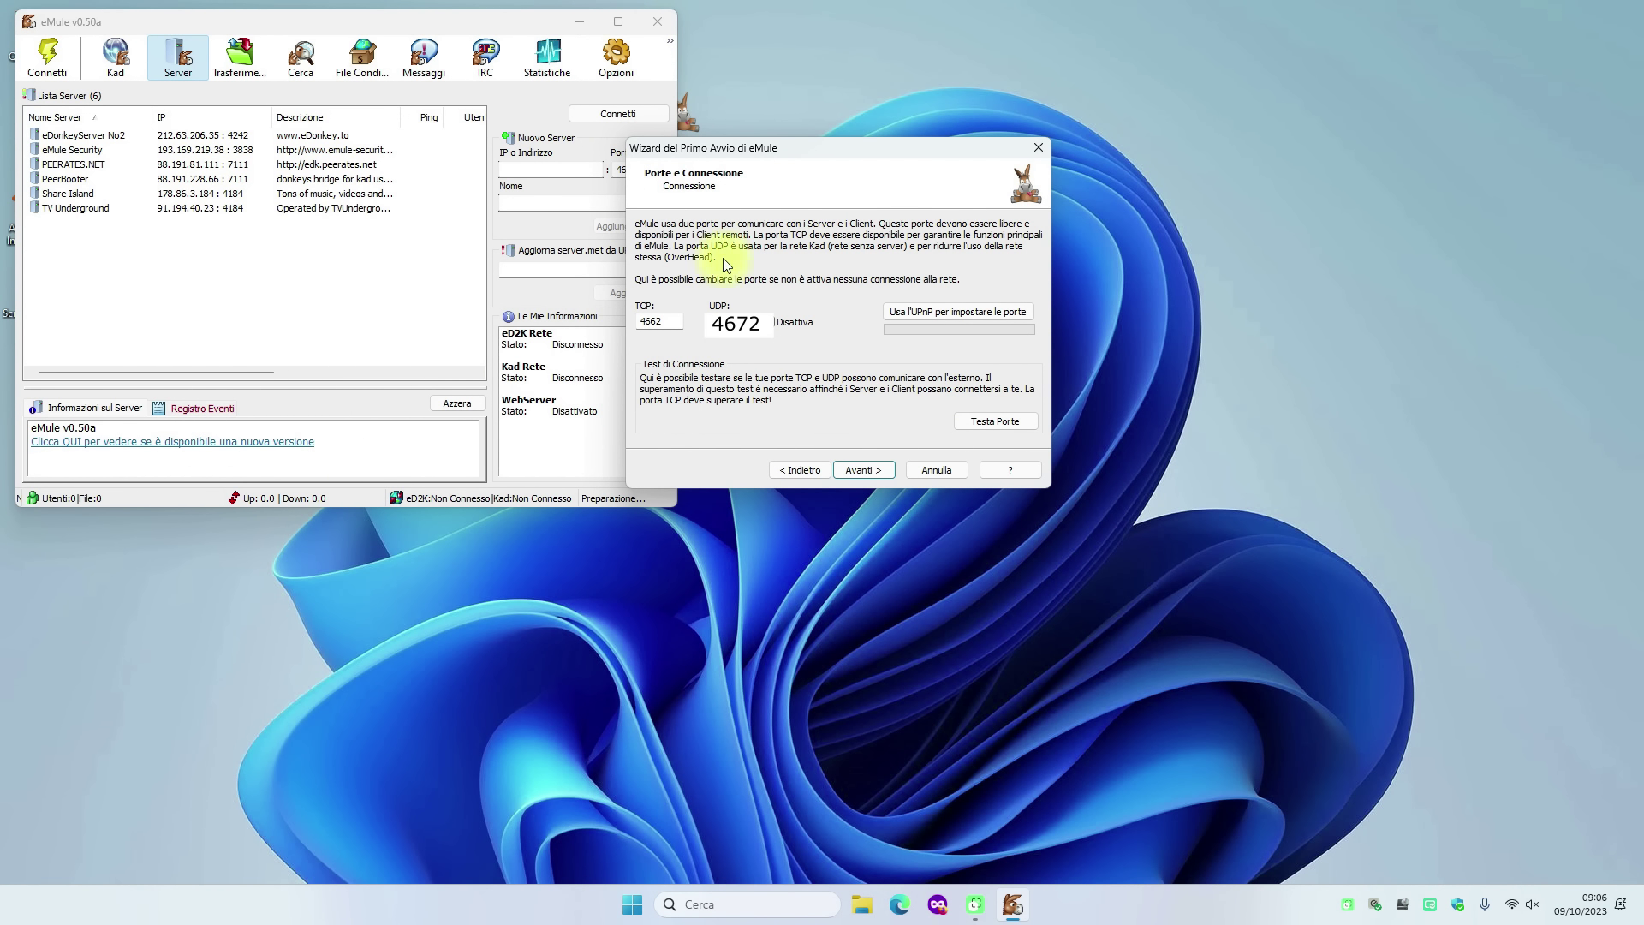
# Step: Finish the first-run wizard, keeping automatic download and upload priorities, protocol obfuscation off, both eD2K and Kad networks, and secure server connection off
pyautogui.click(865, 472)
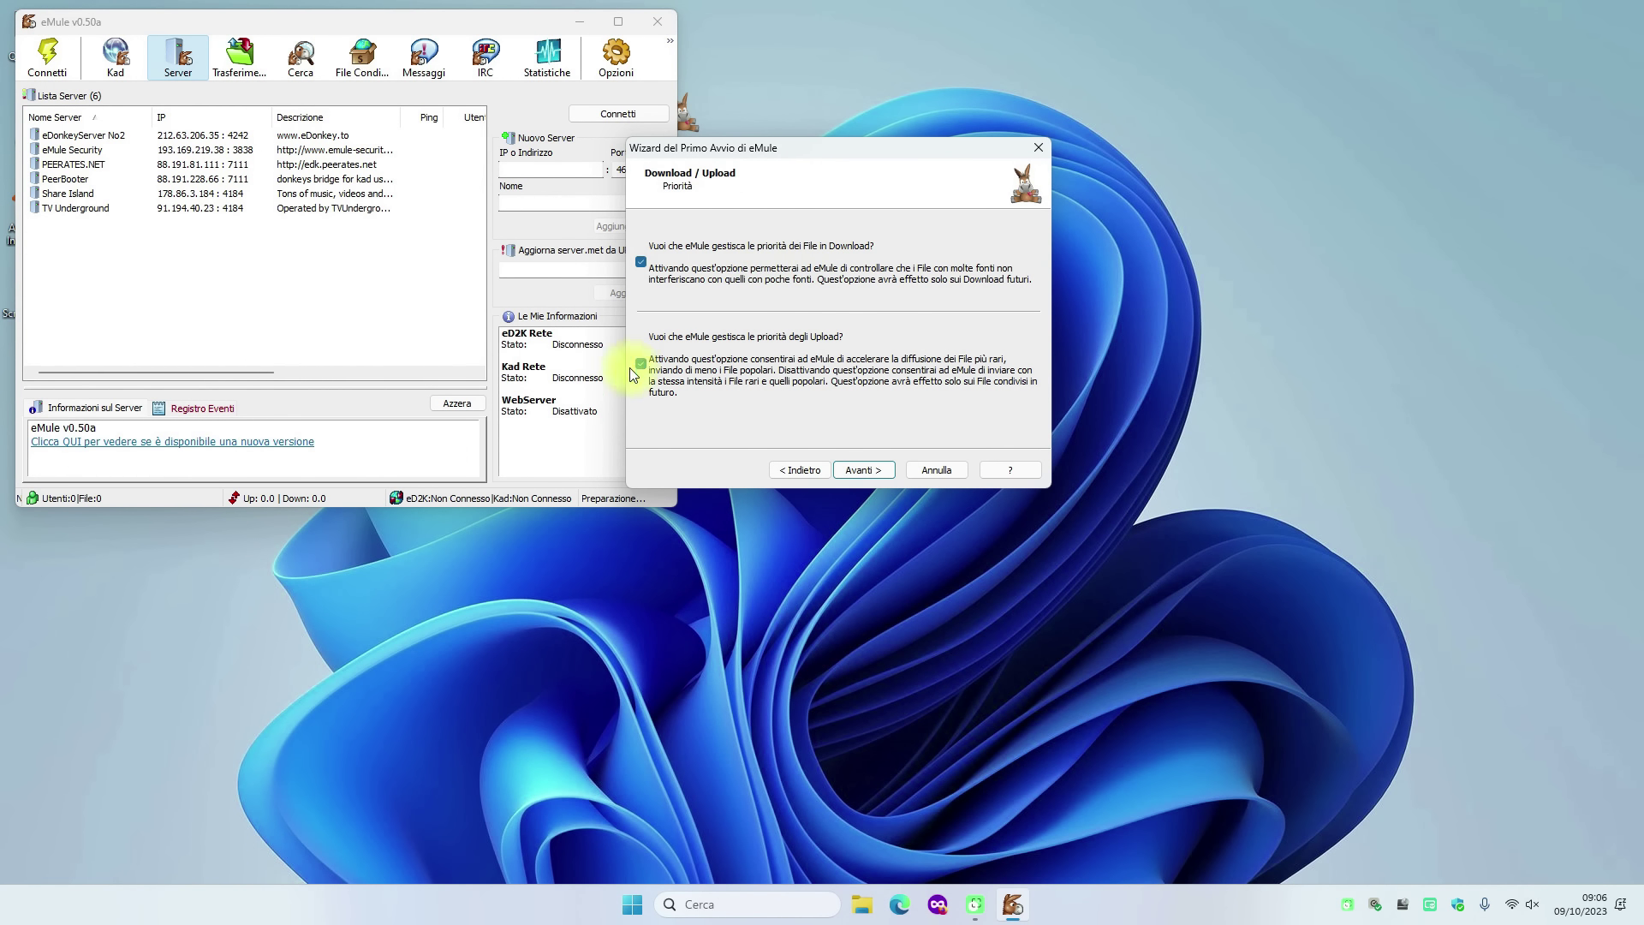
pyautogui.click(872, 473)
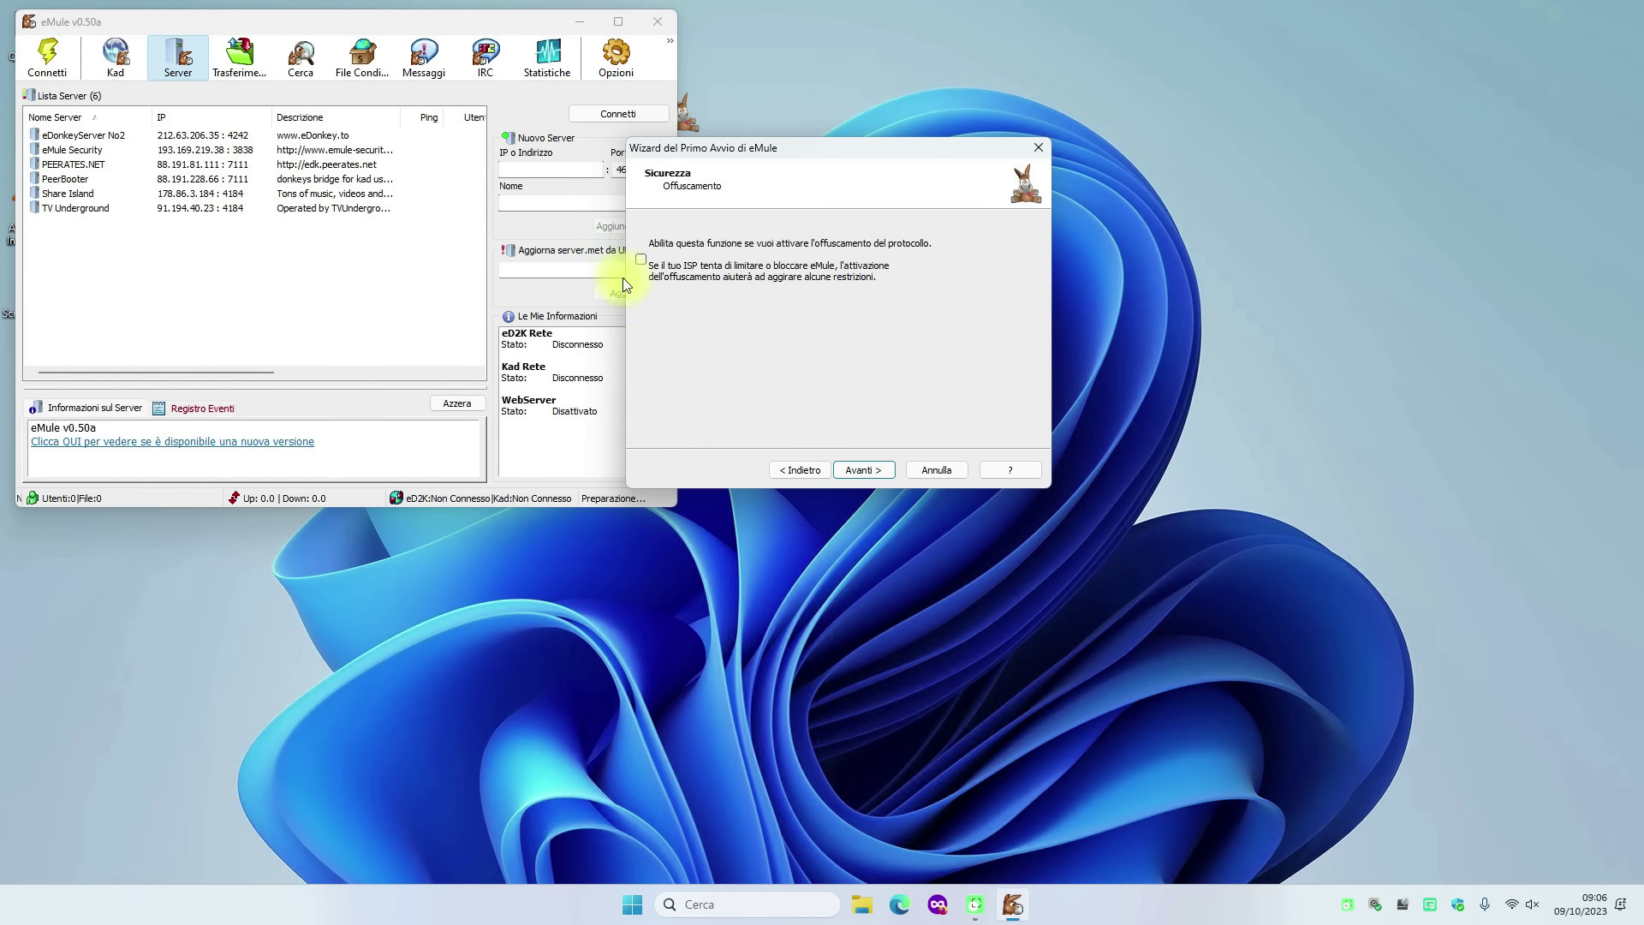
pyautogui.click(886, 470)
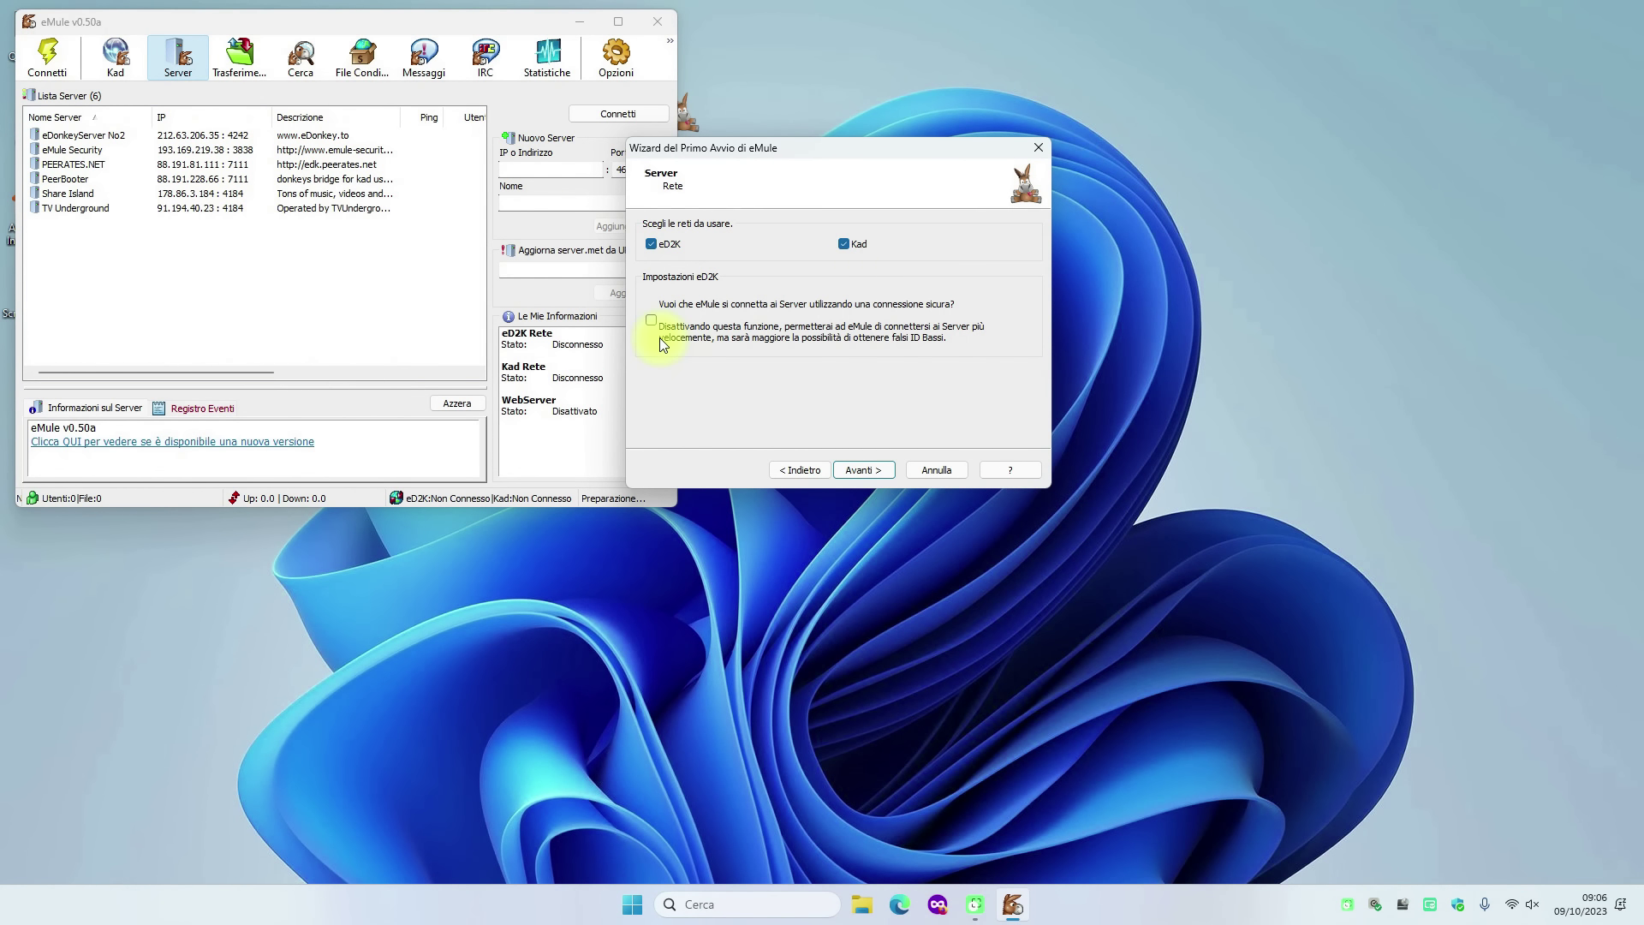
pyautogui.click(877, 470)
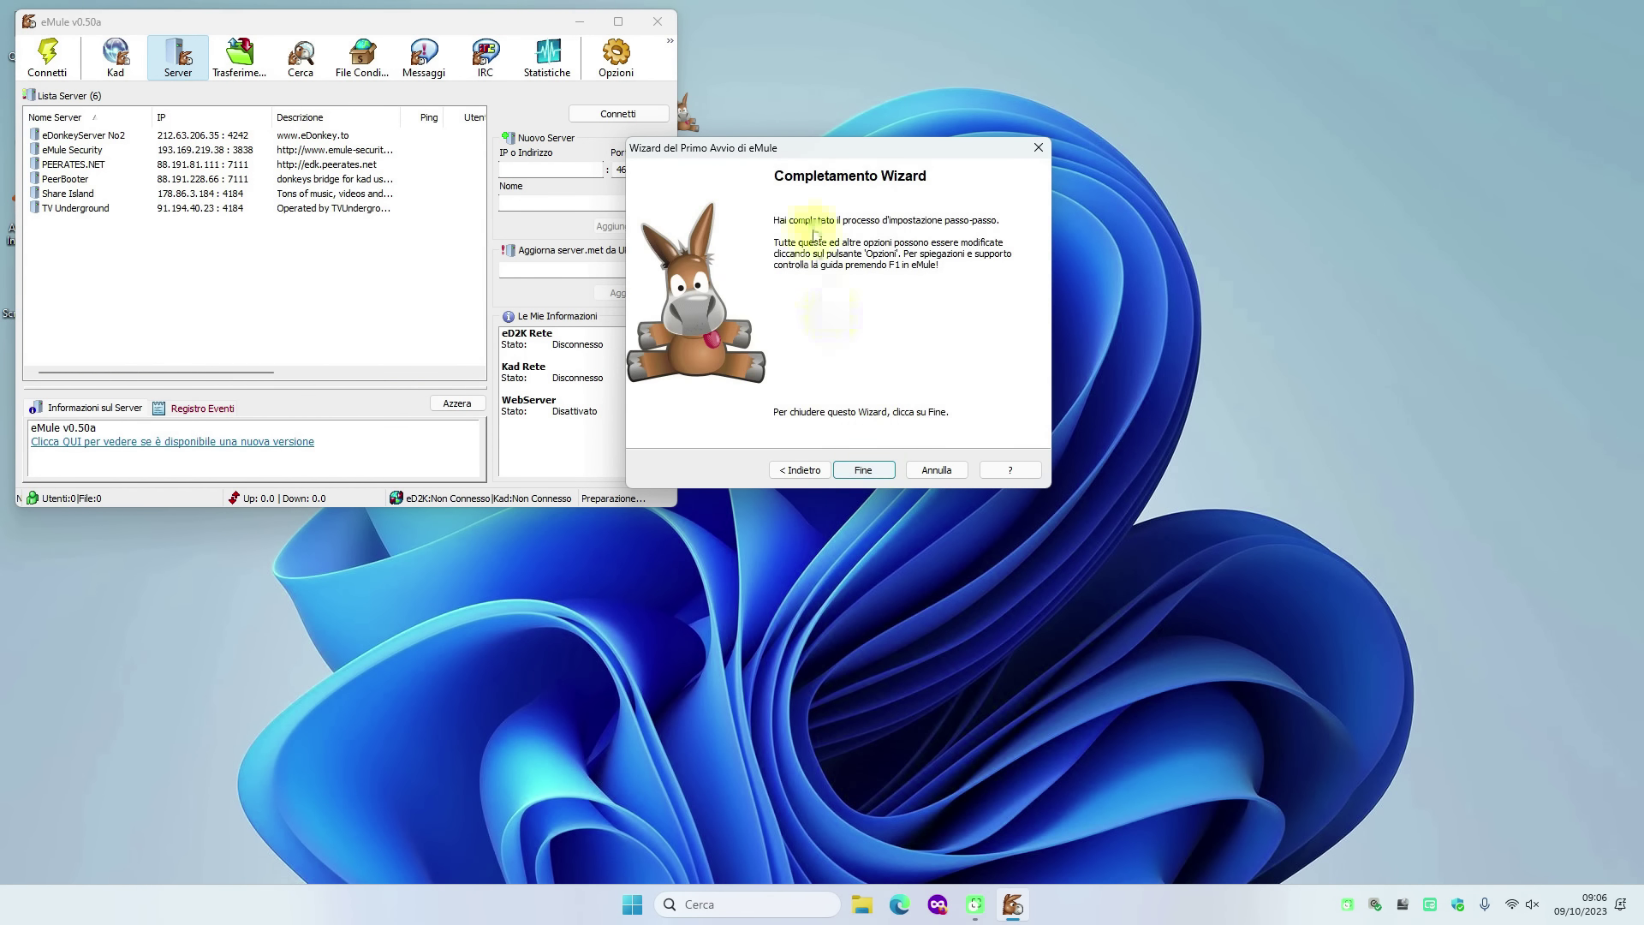
pyautogui.click(864, 470)
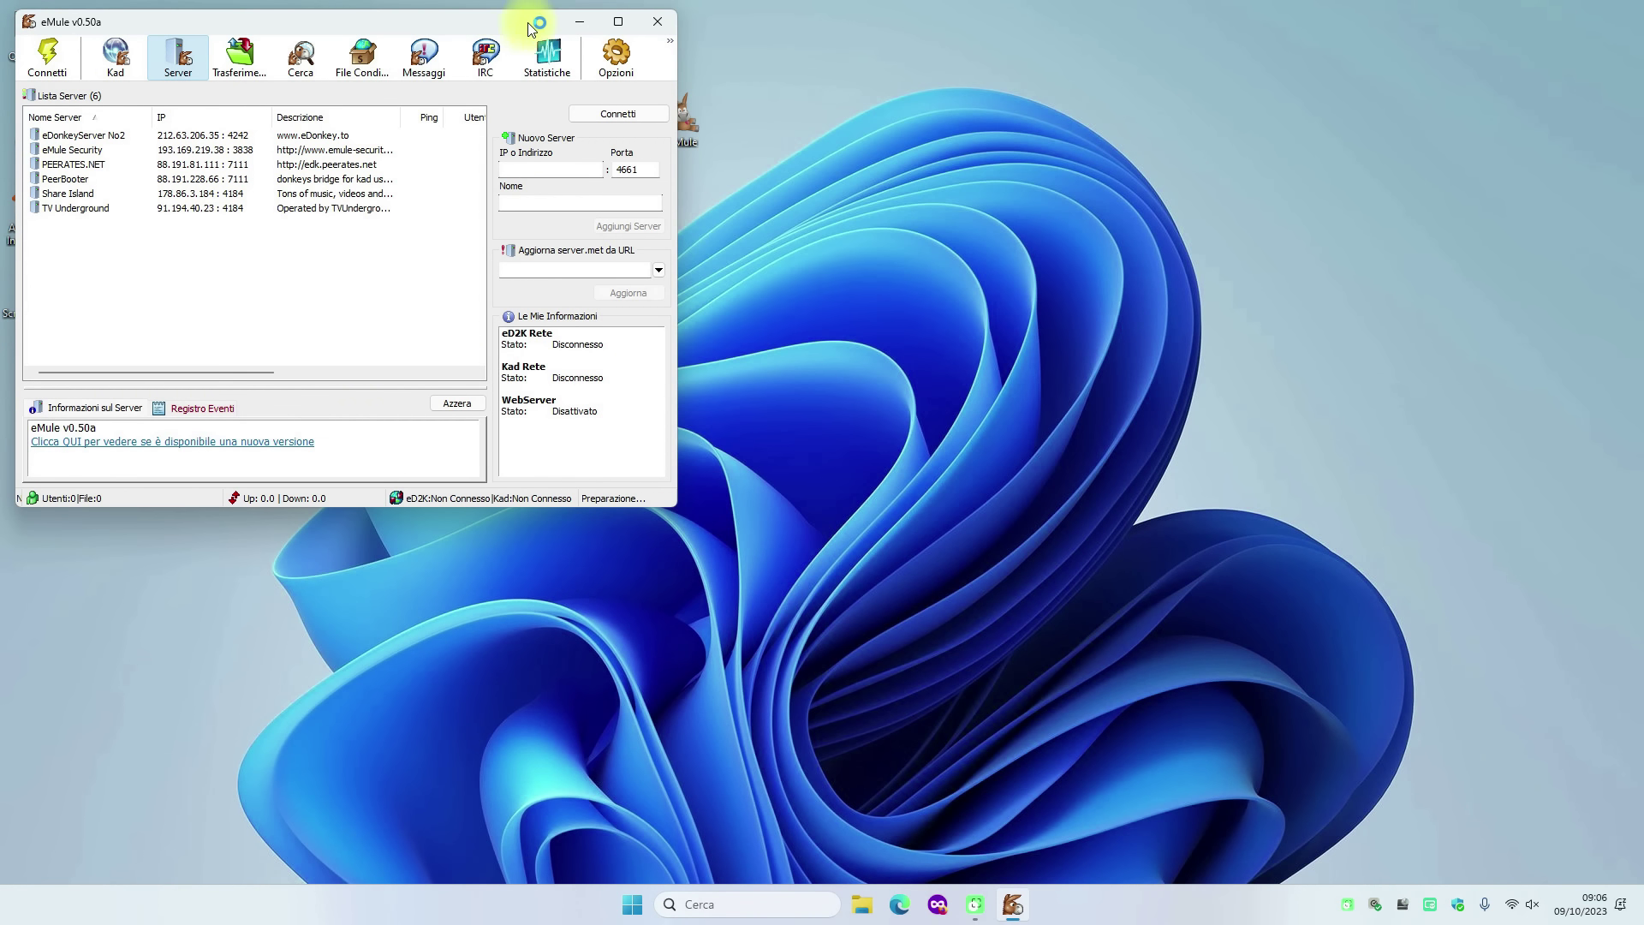
# Step: Maximize the eMule window and enlarge the server information pane and server list columns to show full headings and descriptions
pyautogui.click(617, 21)
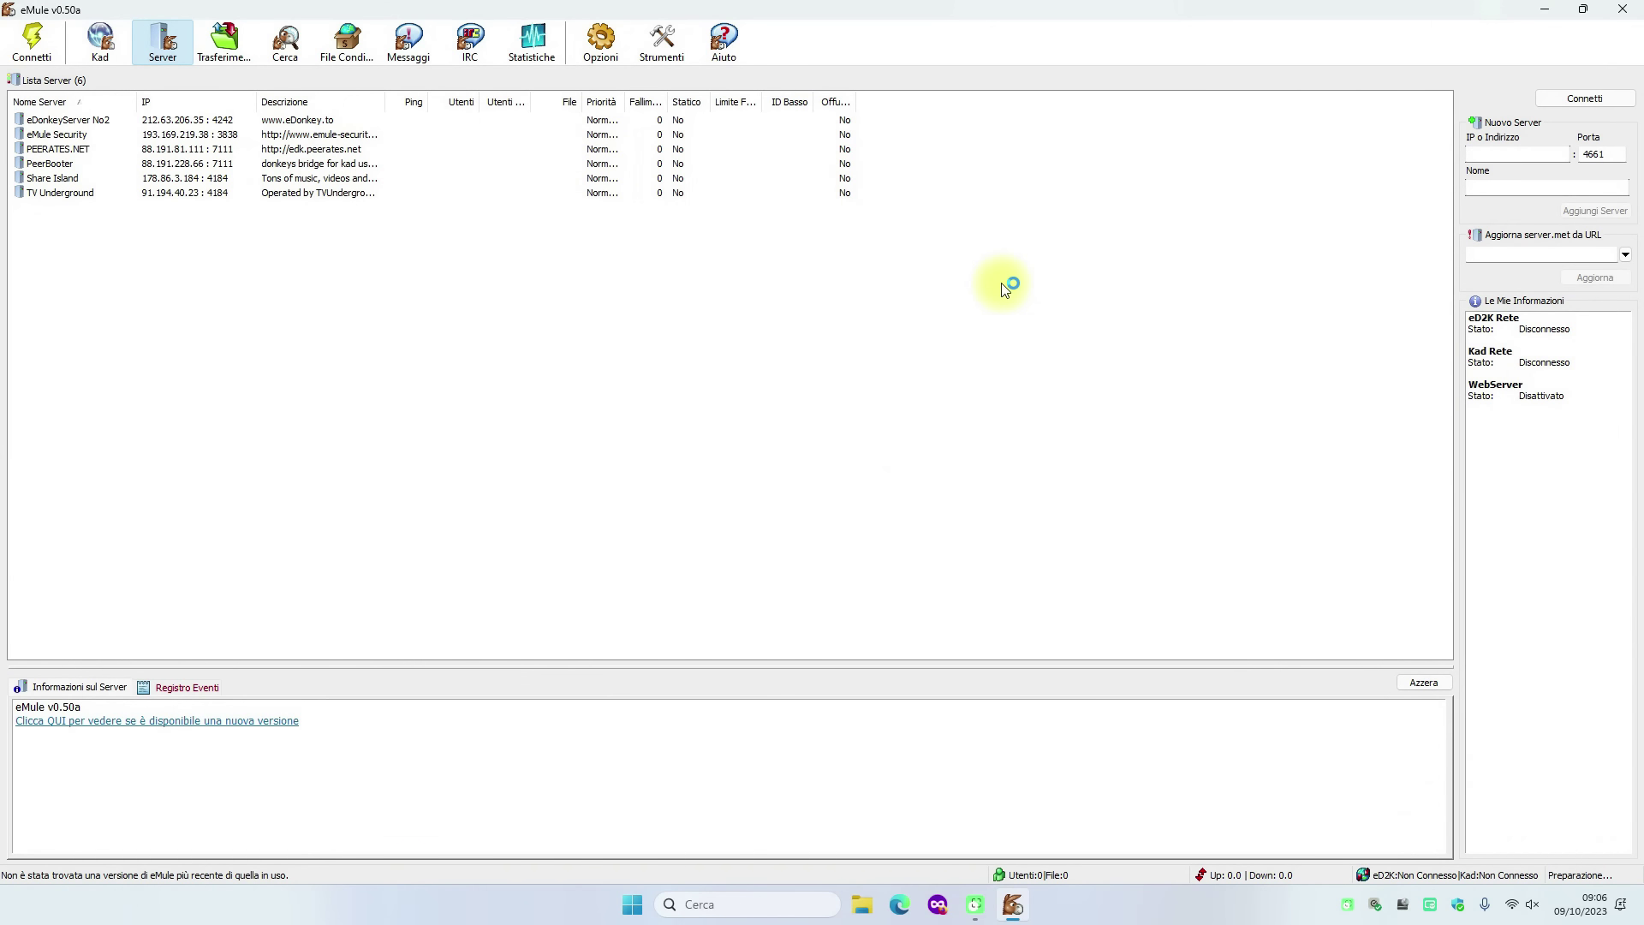
pyautogui.moveTo(678, 667); pyautogui.dragTo(679, 631)
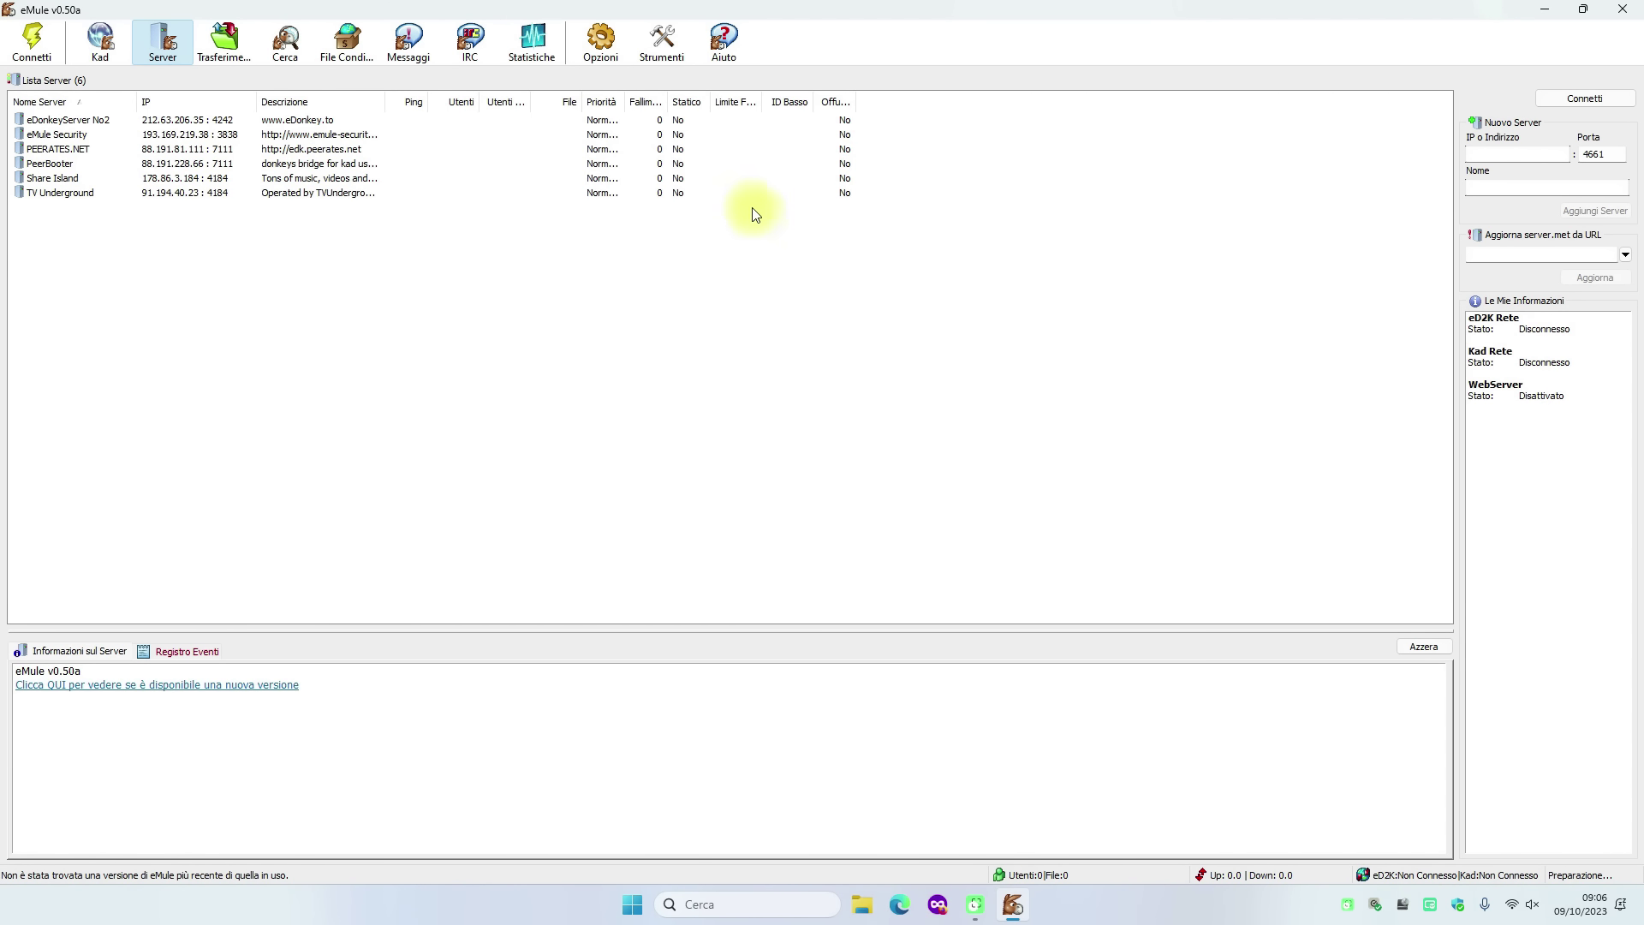
pyautogui.moveTo(667, 103); pyautogui.dragTo(1013, 107)
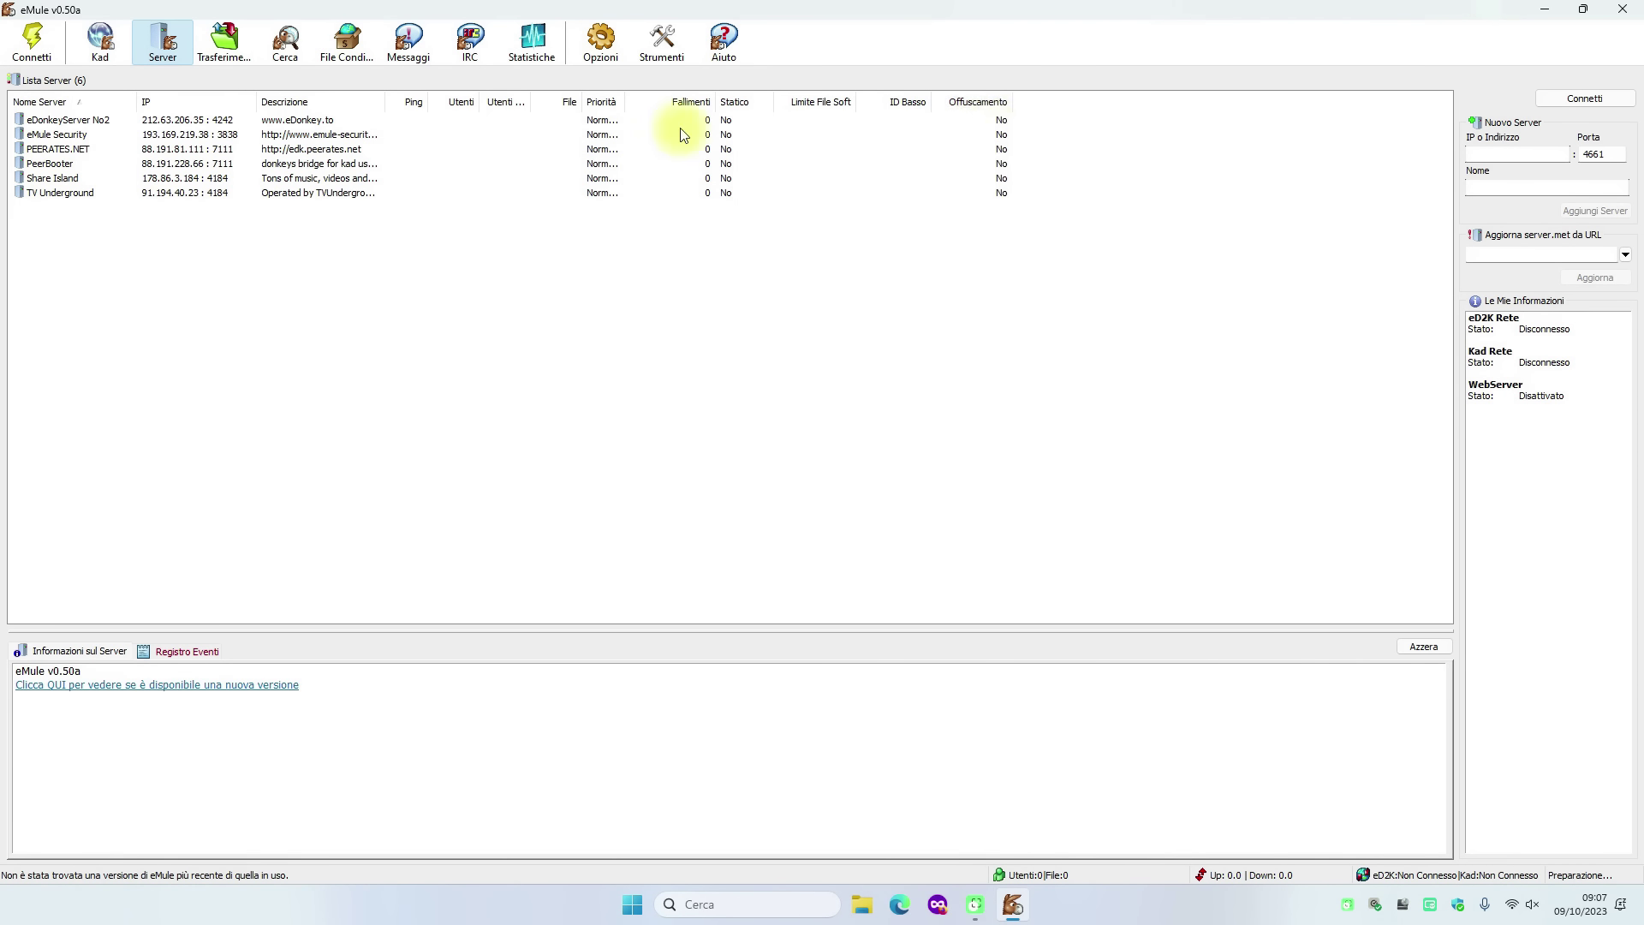
pyautogui.moveTo(626, 99); pyautogui.dragTo(666, 98)
pyautogui.moveTo(531, 103)
pyautogui.mouseDown()
pyautogui.moveTo(568, 103)
pyautogui.moveTo(507, 107)
pyautogui.mouseUp()
pyautogui.moveTo(387, 102); pyautogui.dragTo(458, 103)
pyautogui.moveTo(259, 106); pyautogui.dragTo(287, 107)
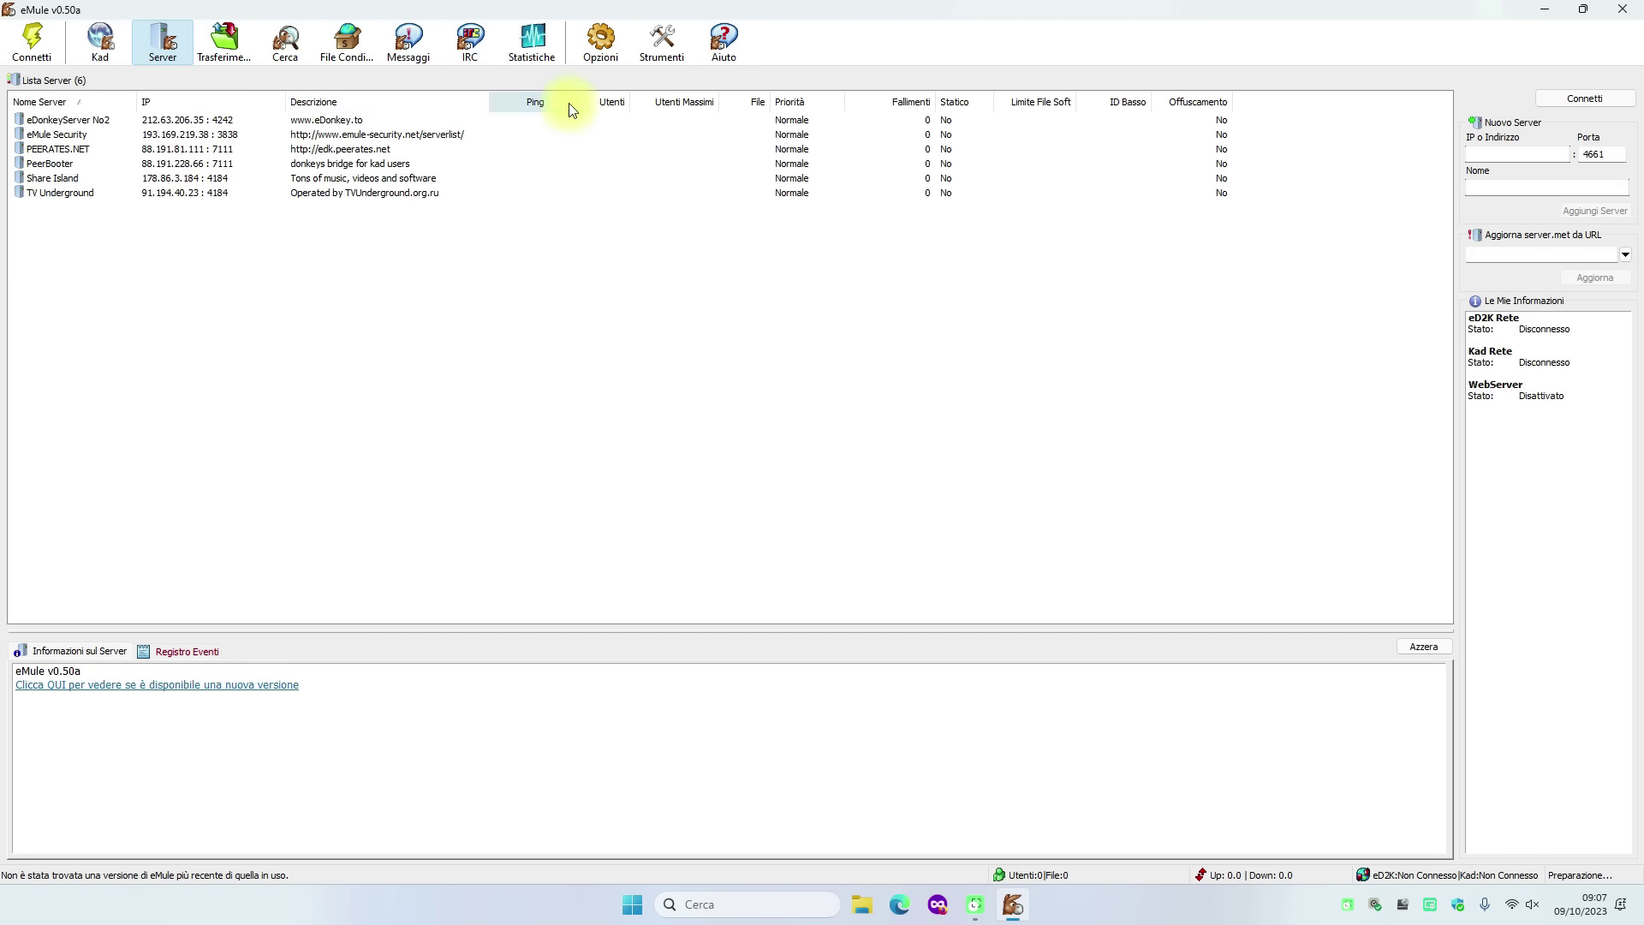
# Step: Hide the IP, Ping and Fallimenti columns in the server list
pyautogui.rightClick(210, 104)
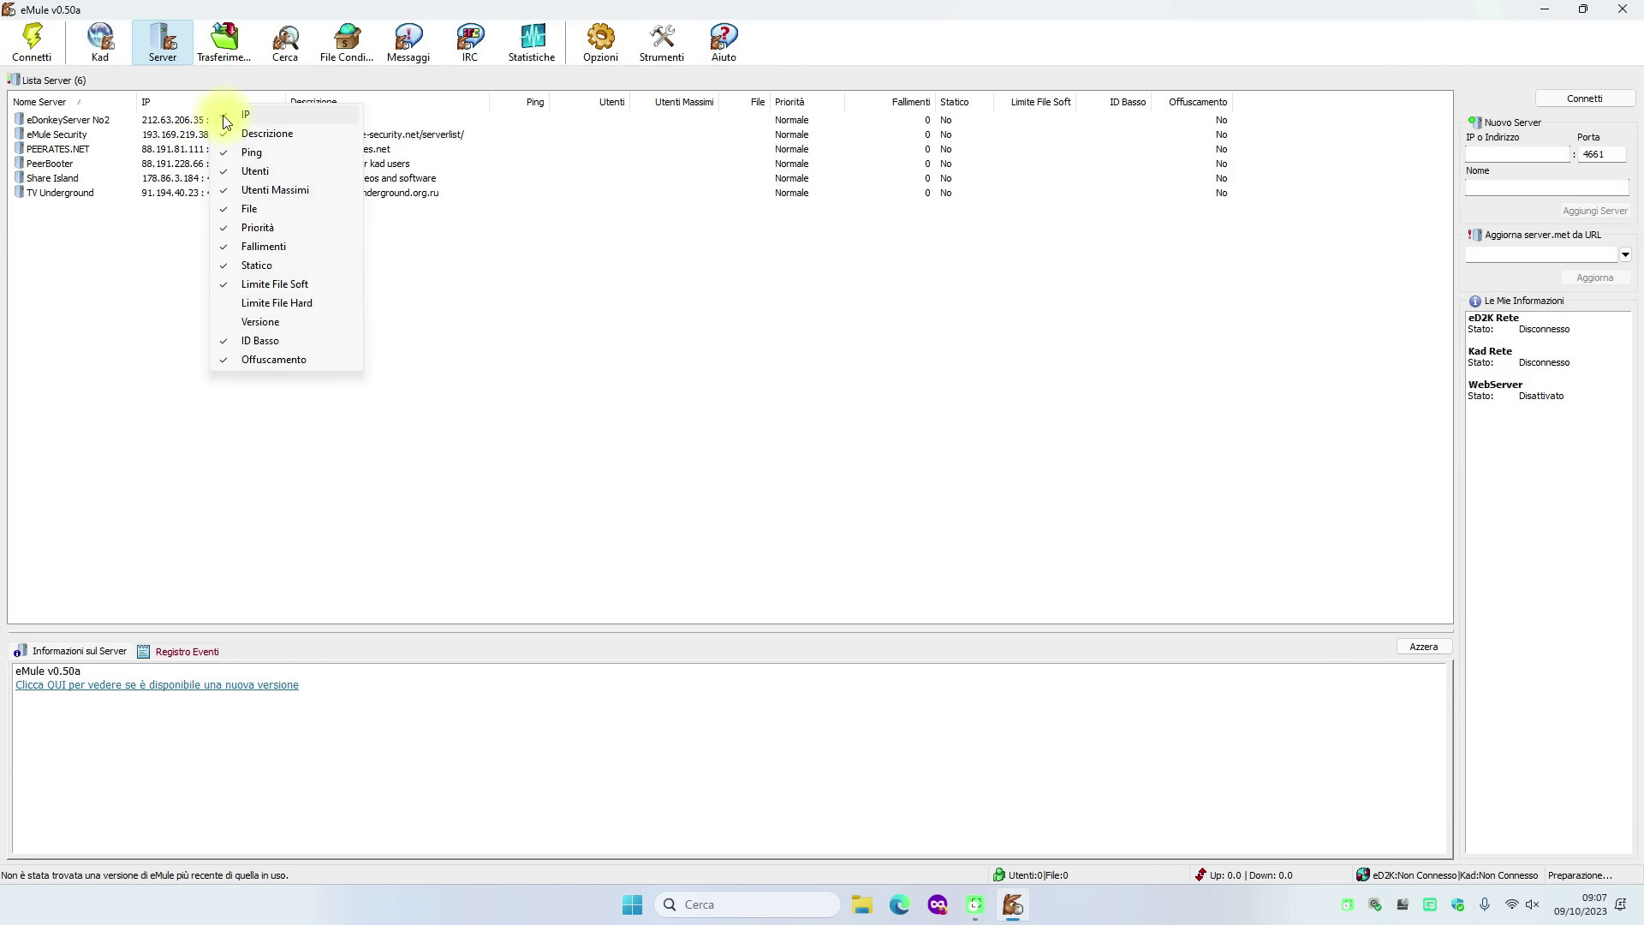
pyautogui.click(228, 120)
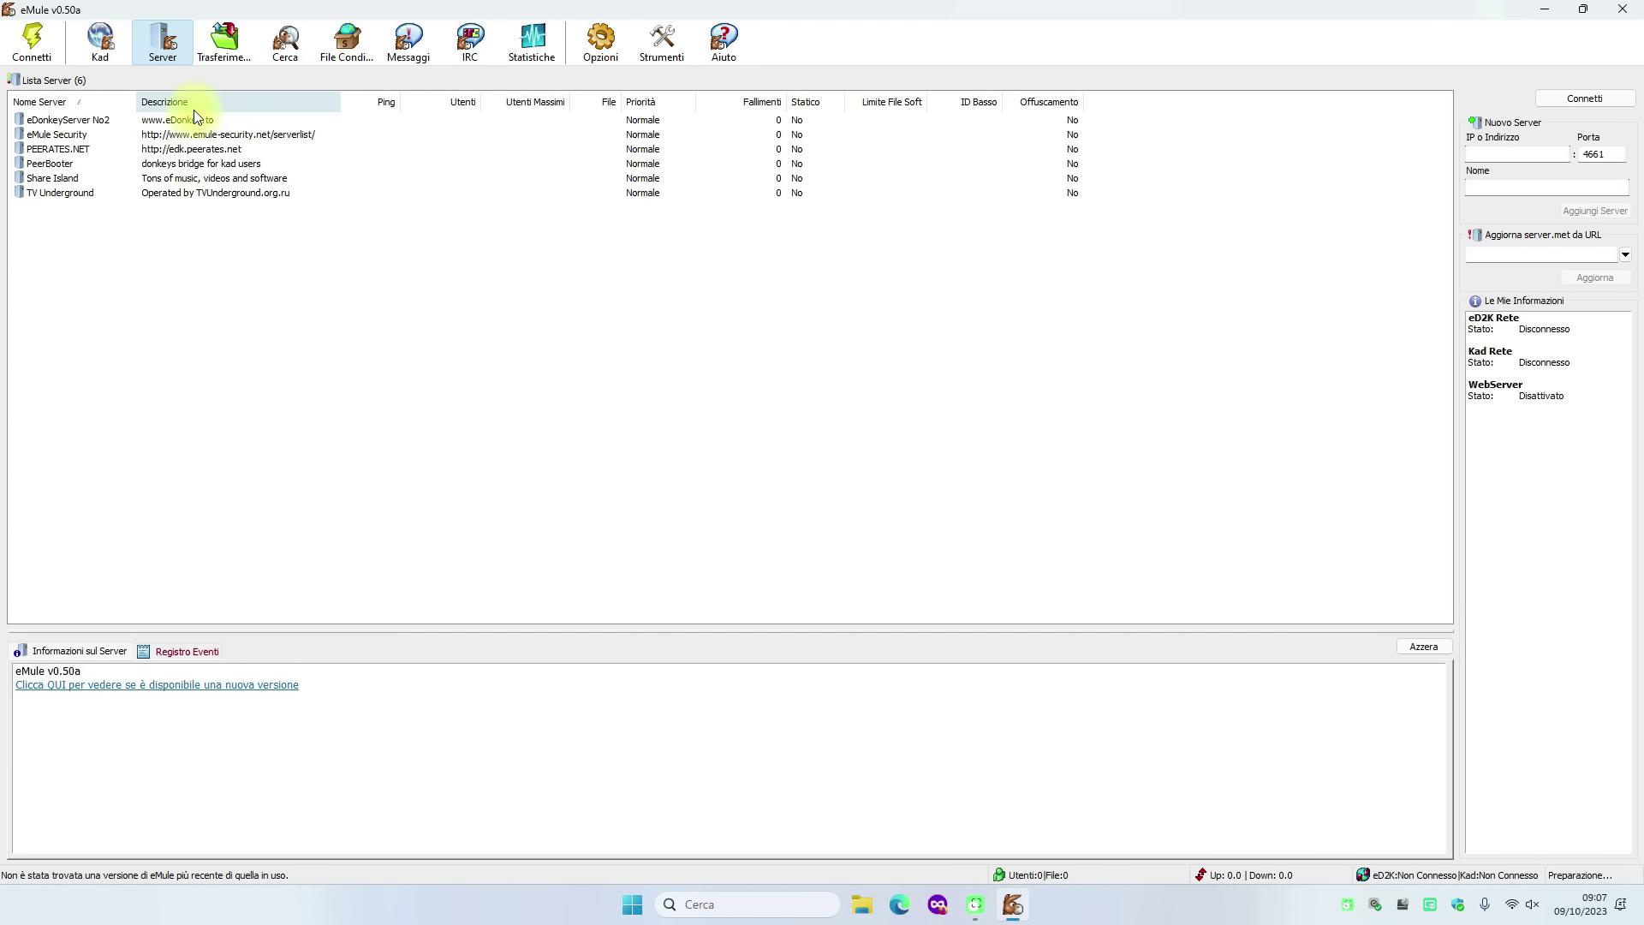
pyautogui.rightClick(369, 108)
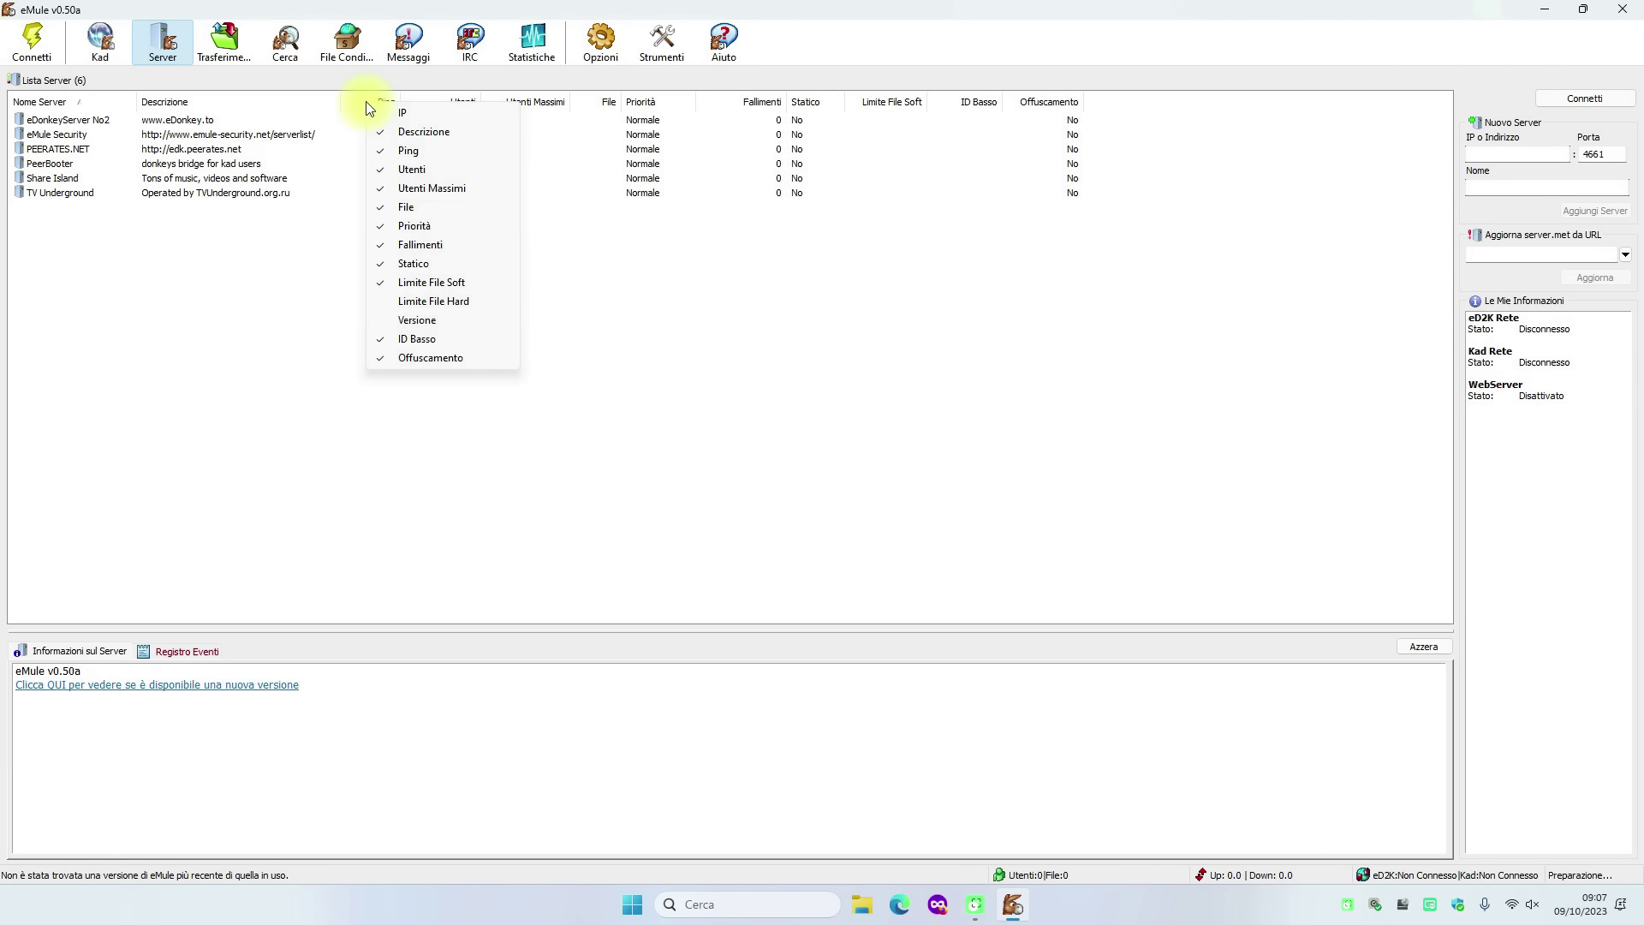
pyautogui.click(409, 150)
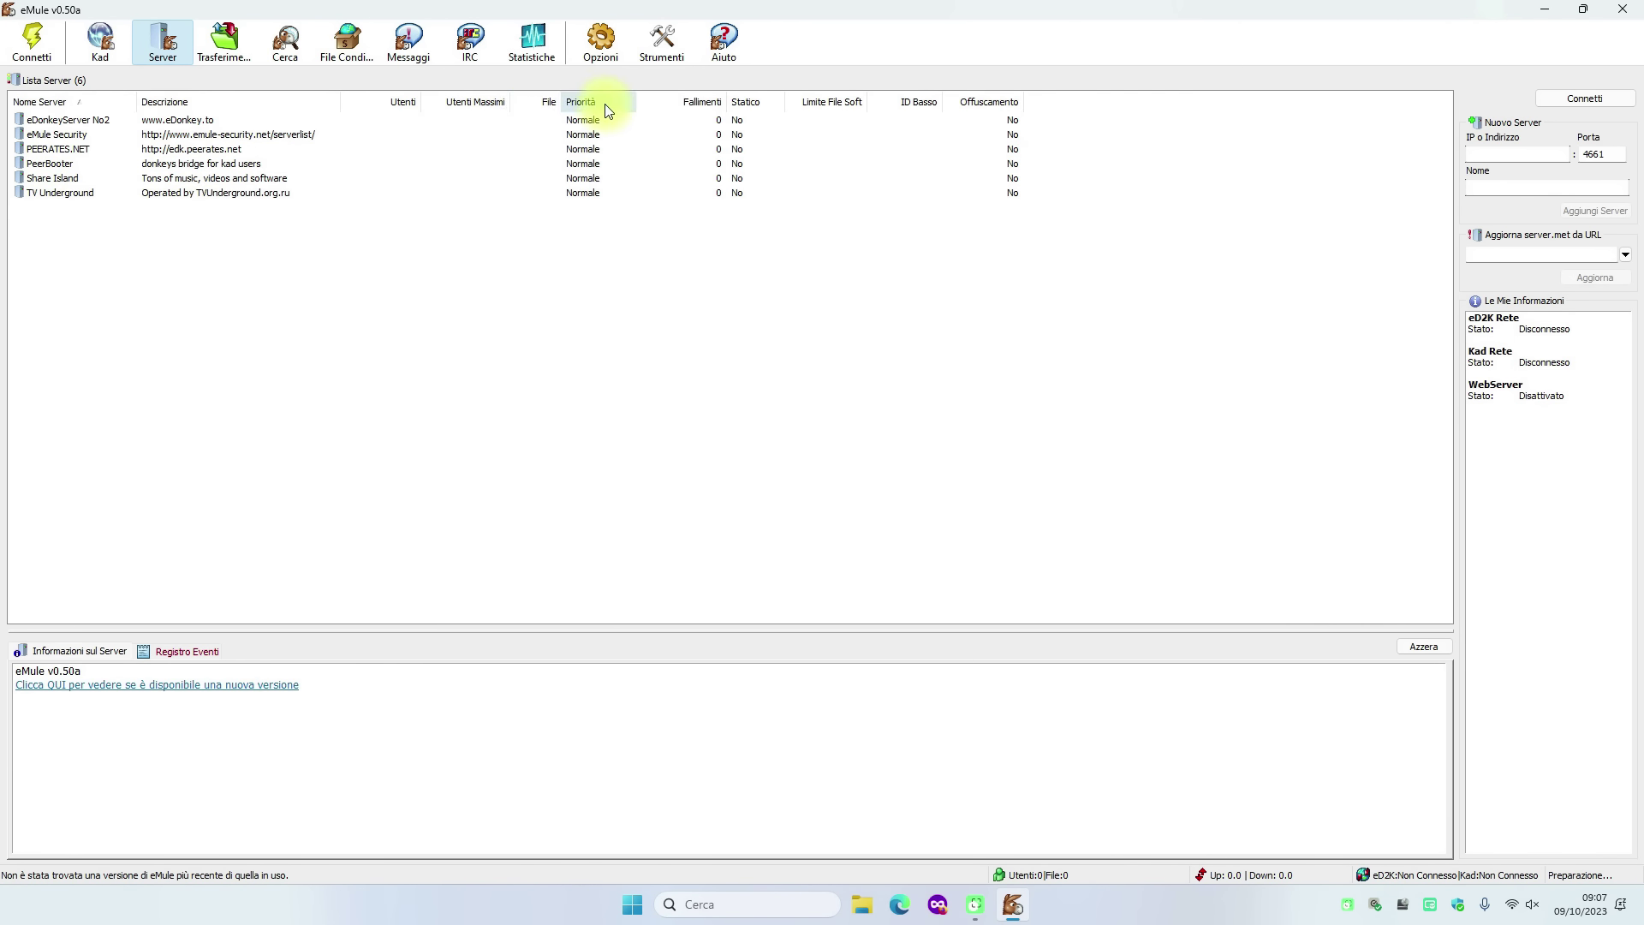
pyautogui.rightClick(686, 103)
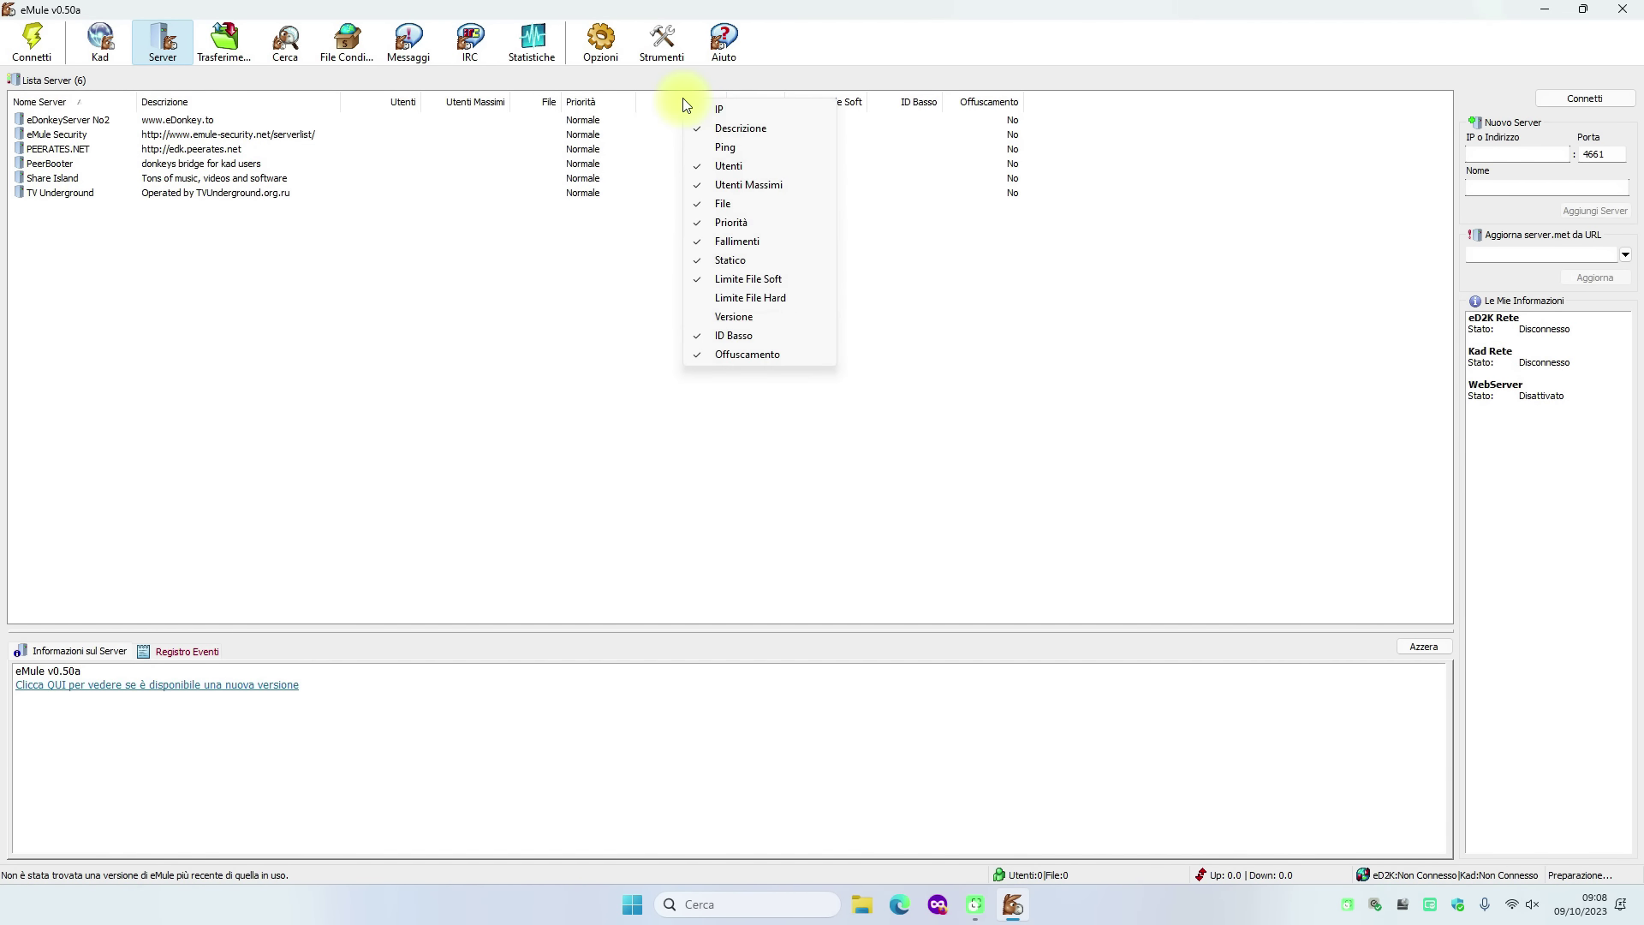
pyautogui.click(730, 240)
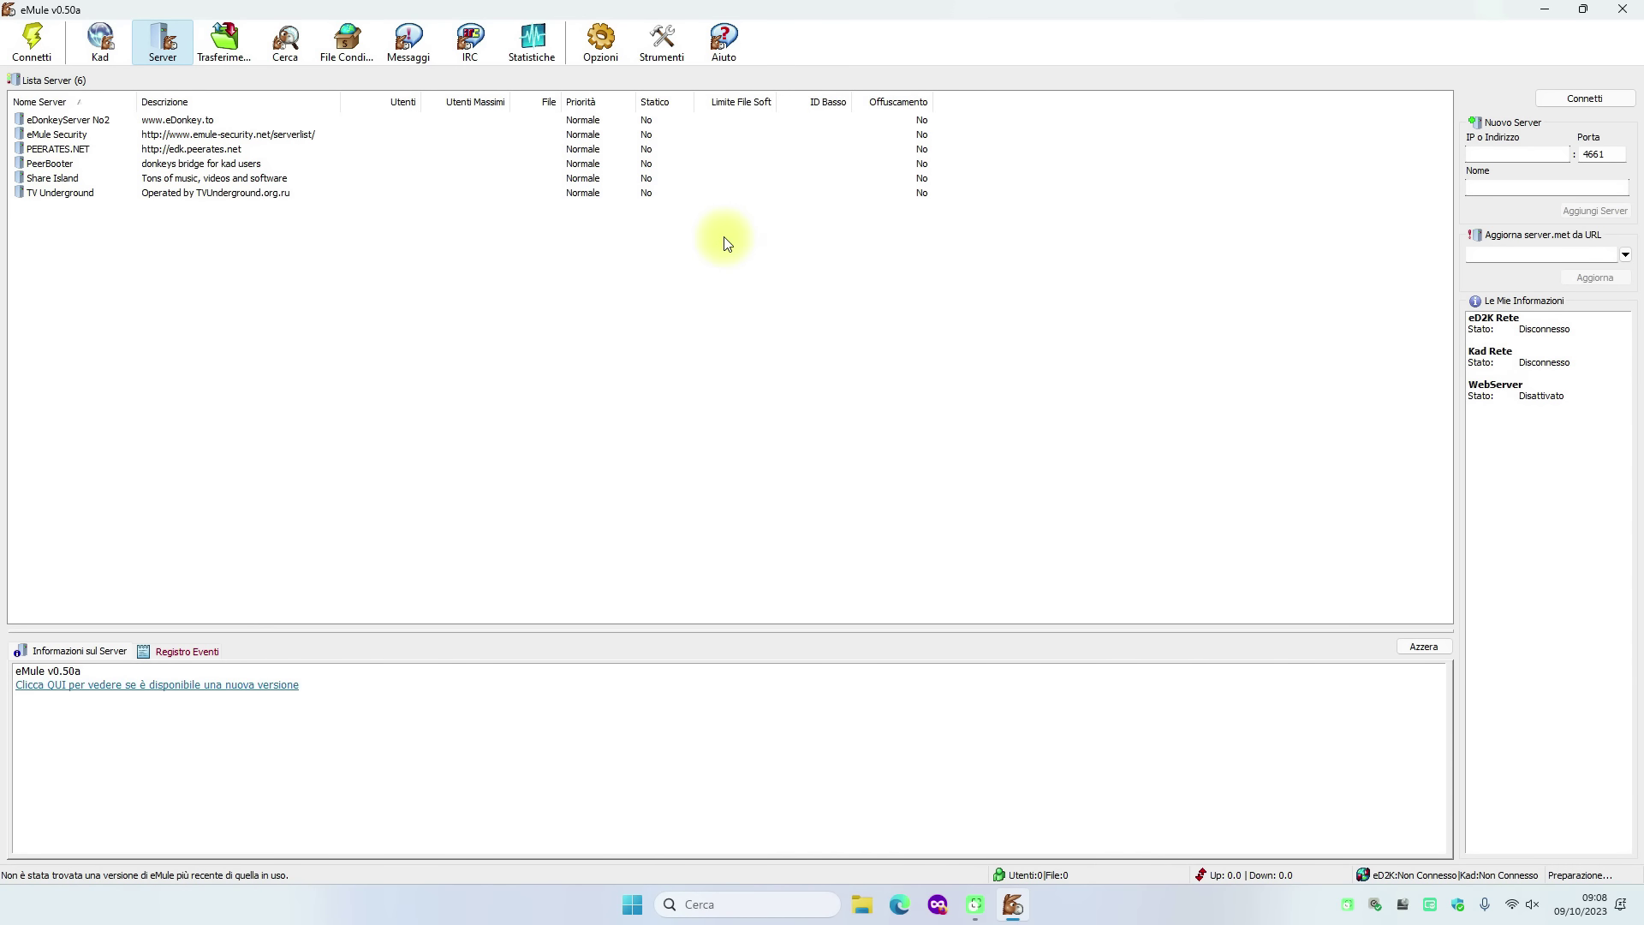
# Step: Hide the Statico, Limite File Soft, ID Basso and Offuscamento columns in the server list and widen the Nome Server column
pyautogui.rightClick(666, 101)
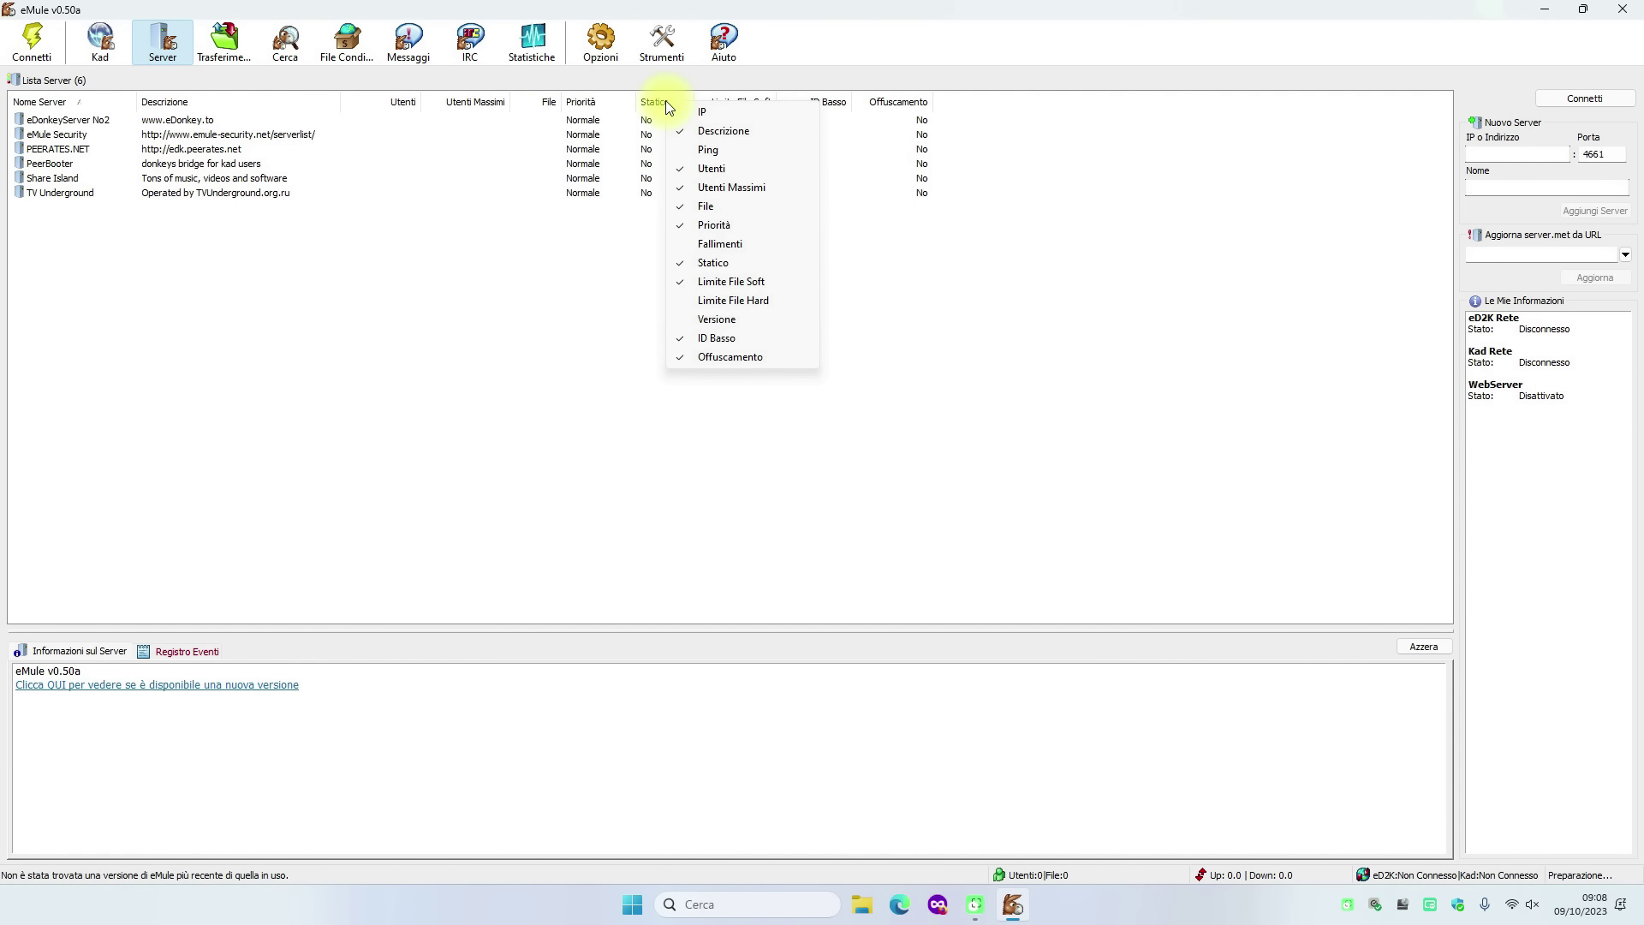
pyautogui.click(710, 261)
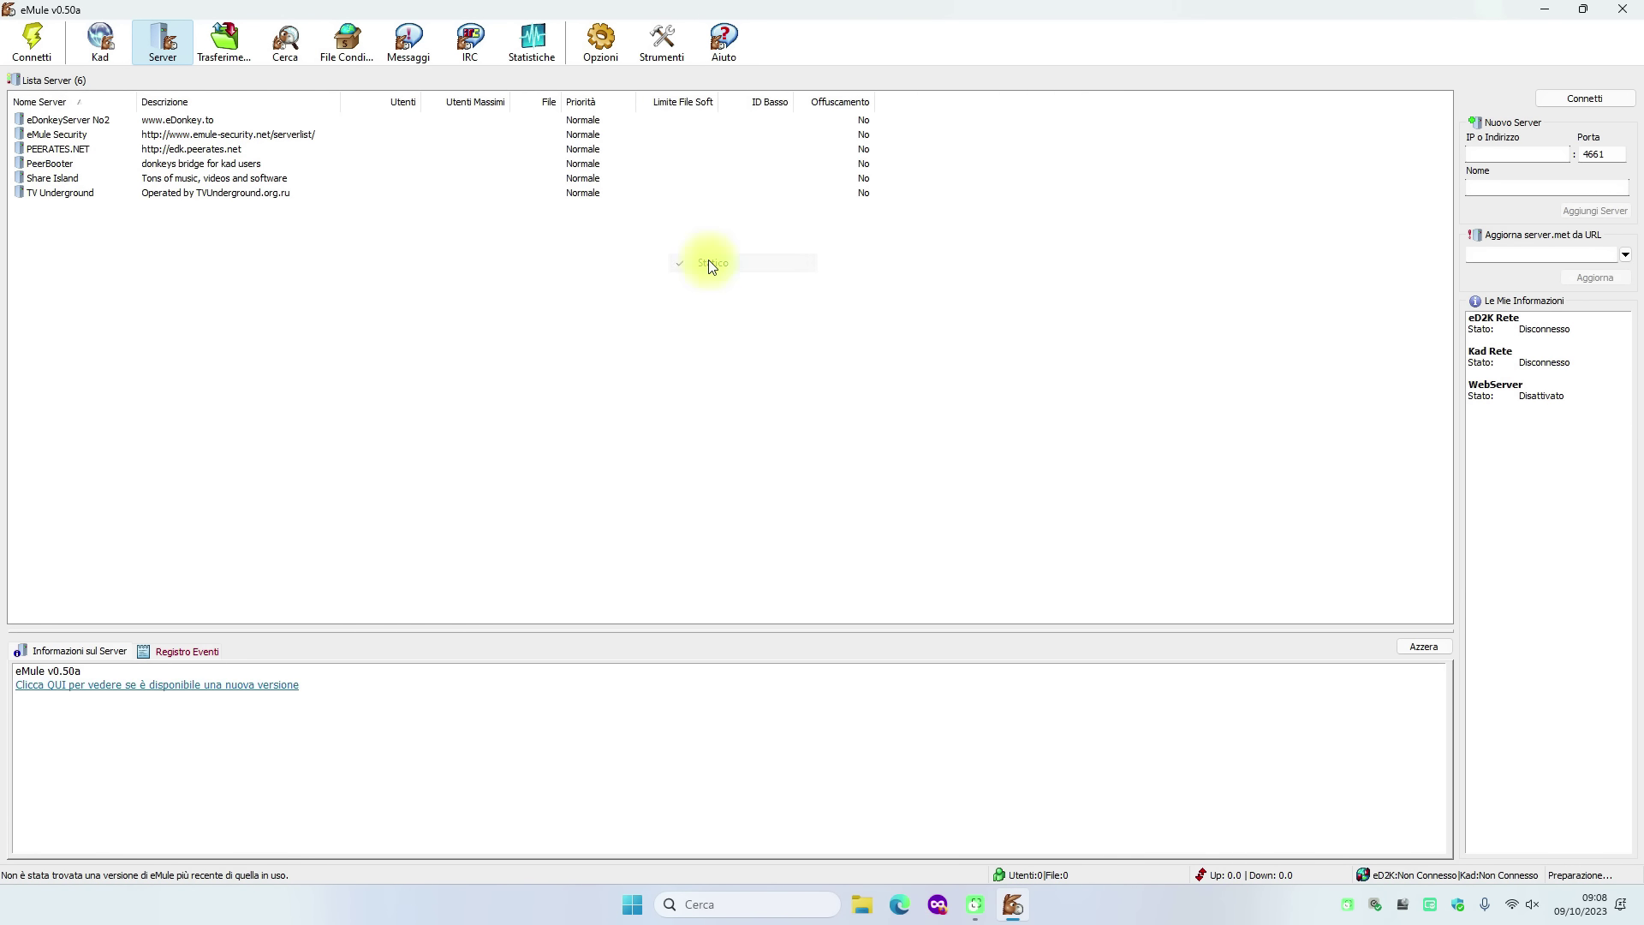
pyautogui.rightClick(683, 104)
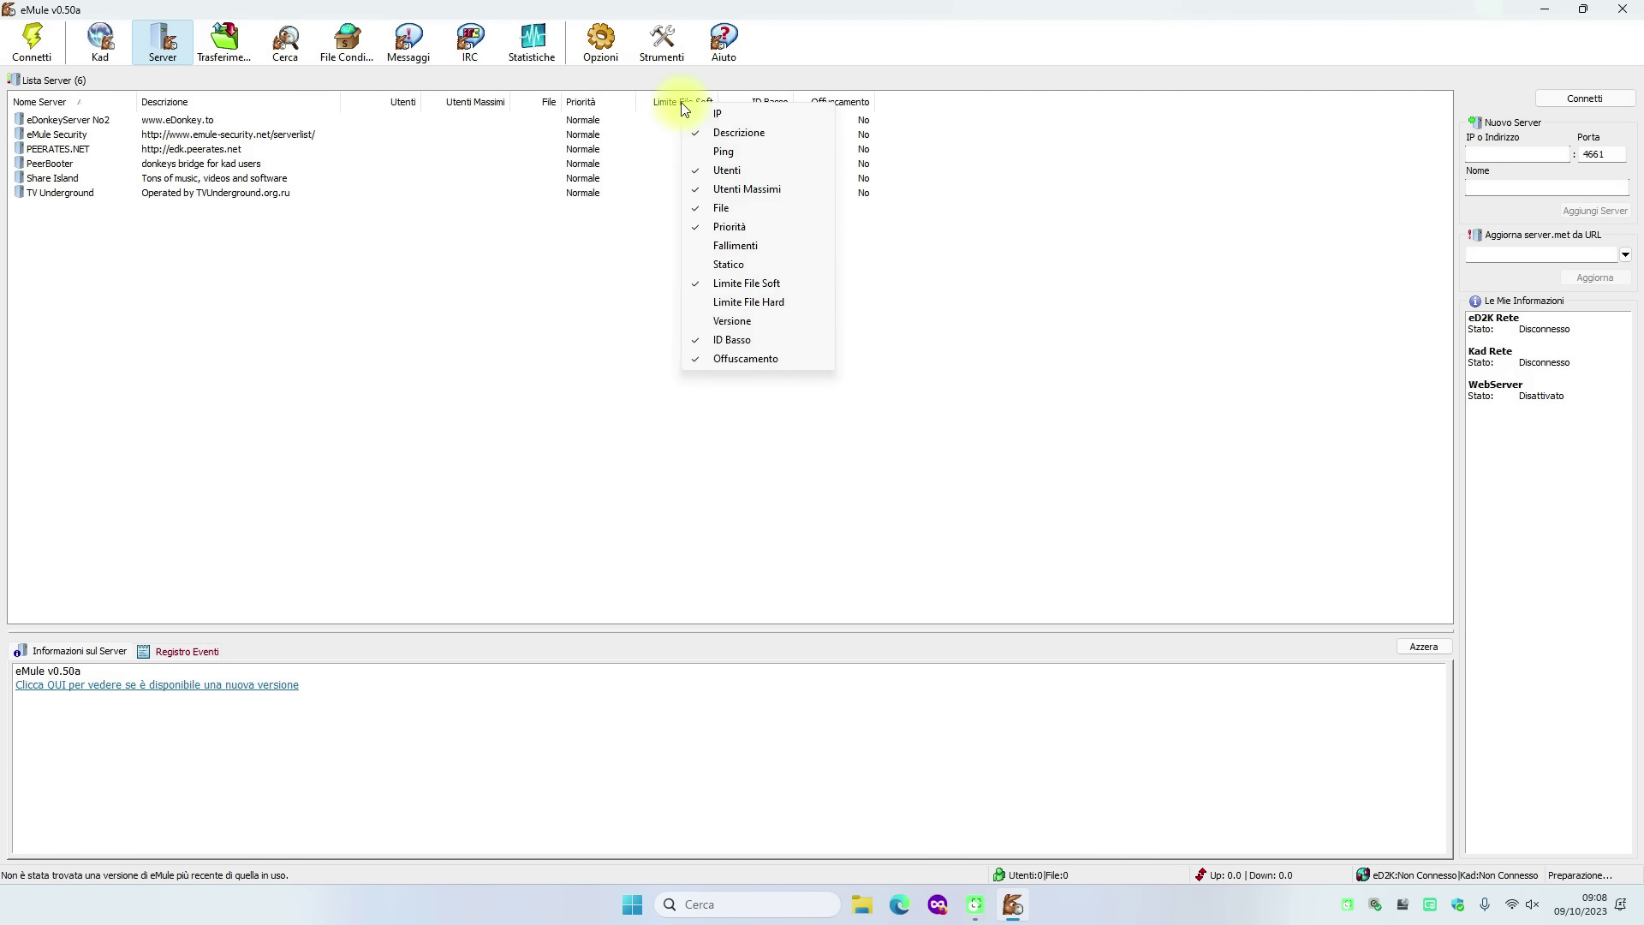
pyautogui.click(728, 282)
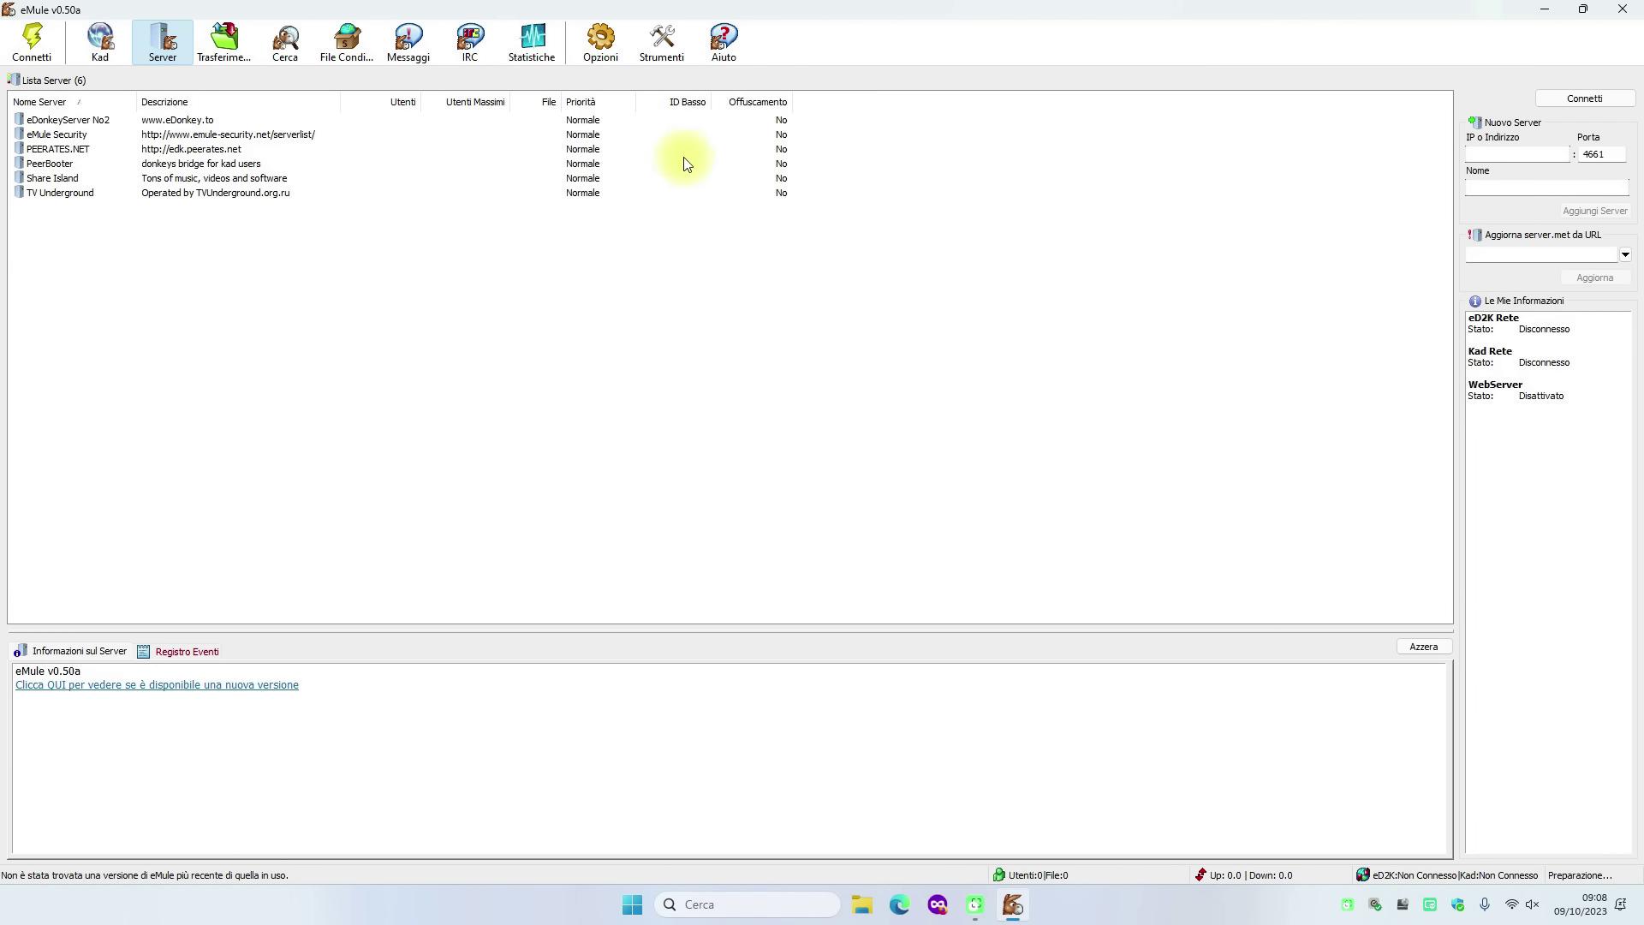
pyautogui.rightClick(678, 108)
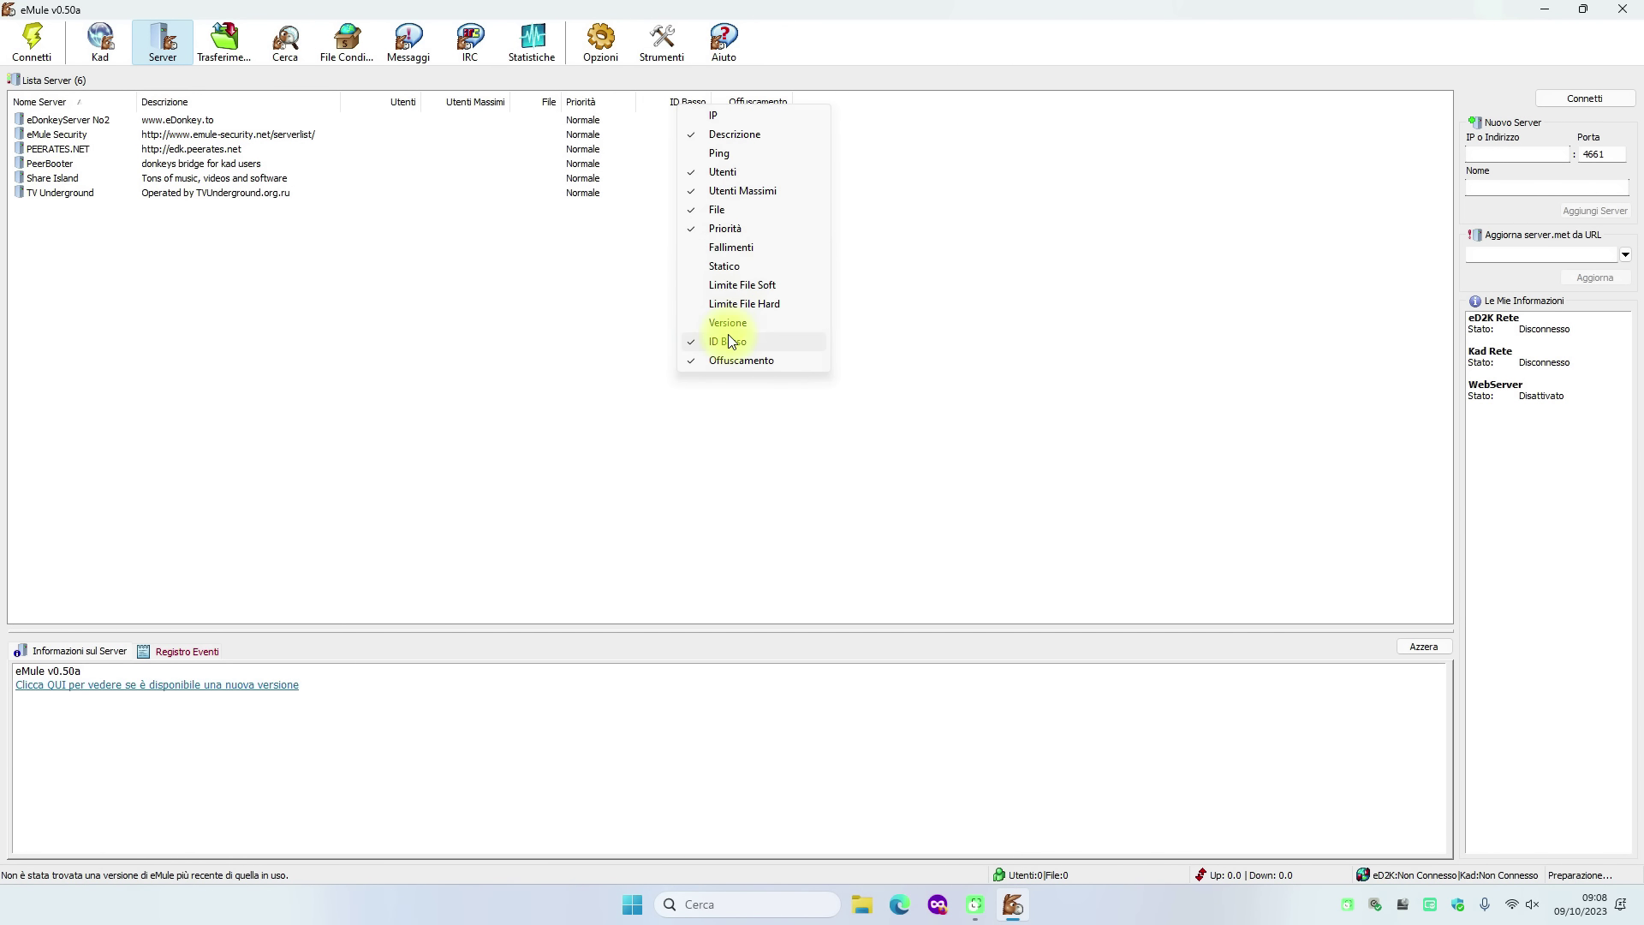
pyautogui.click(722, 342)
pyautogui.rightClick(679, 103)
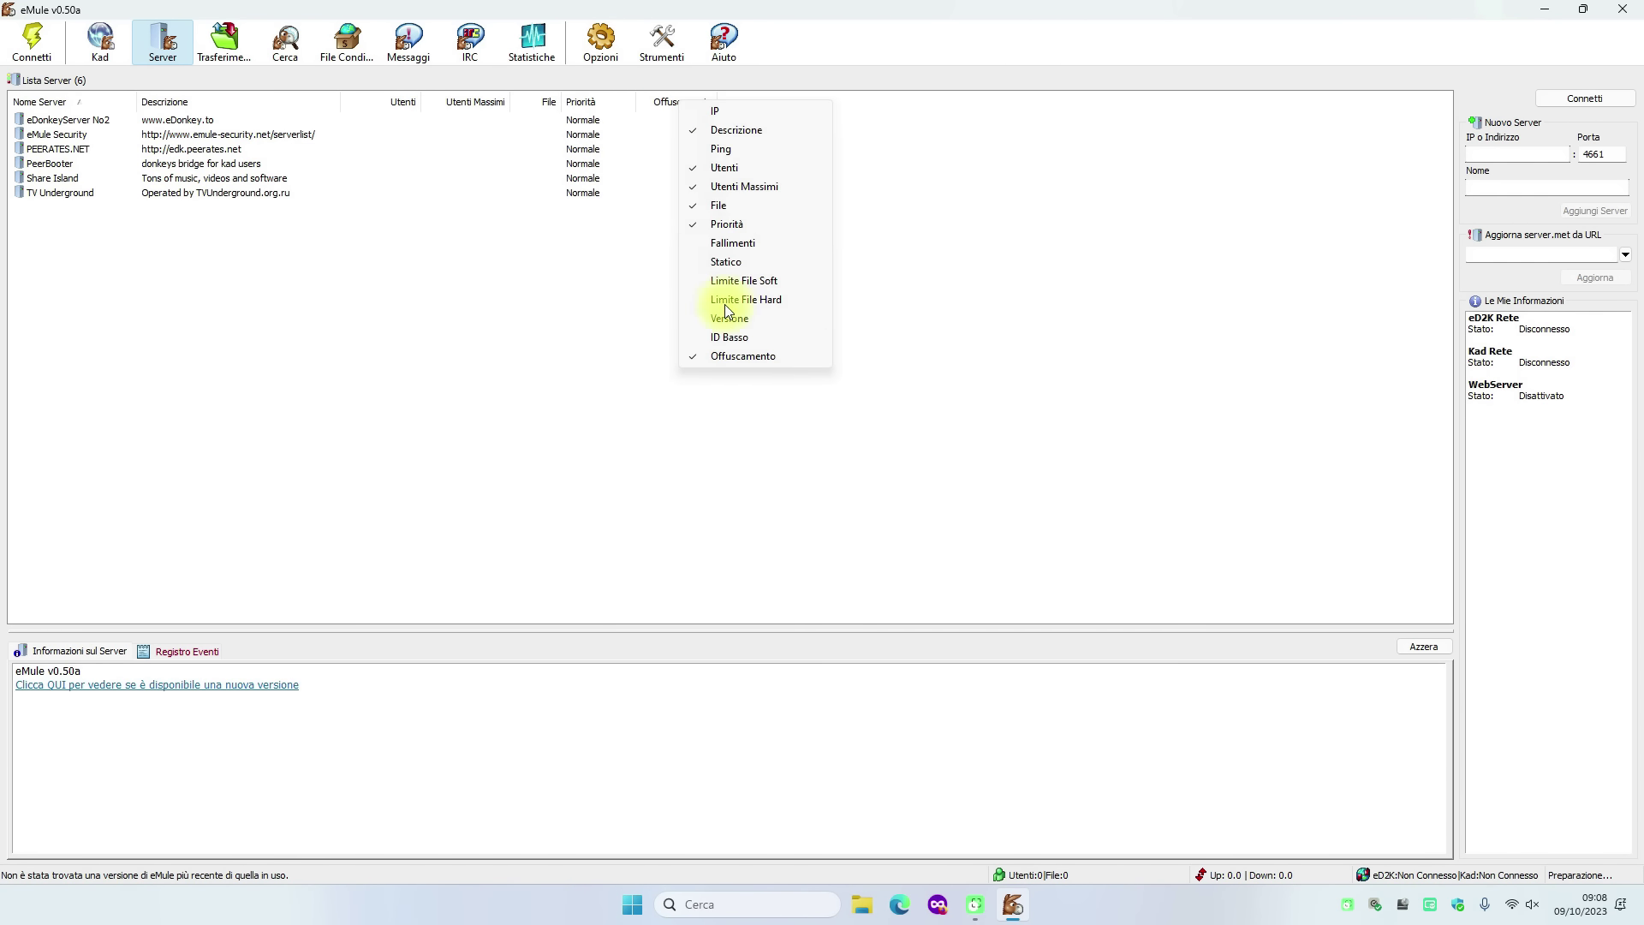
pyautogui.click(711, 358)
pyautogui.moveTo(134, 102); pyautogui.dragTo(201, 109)
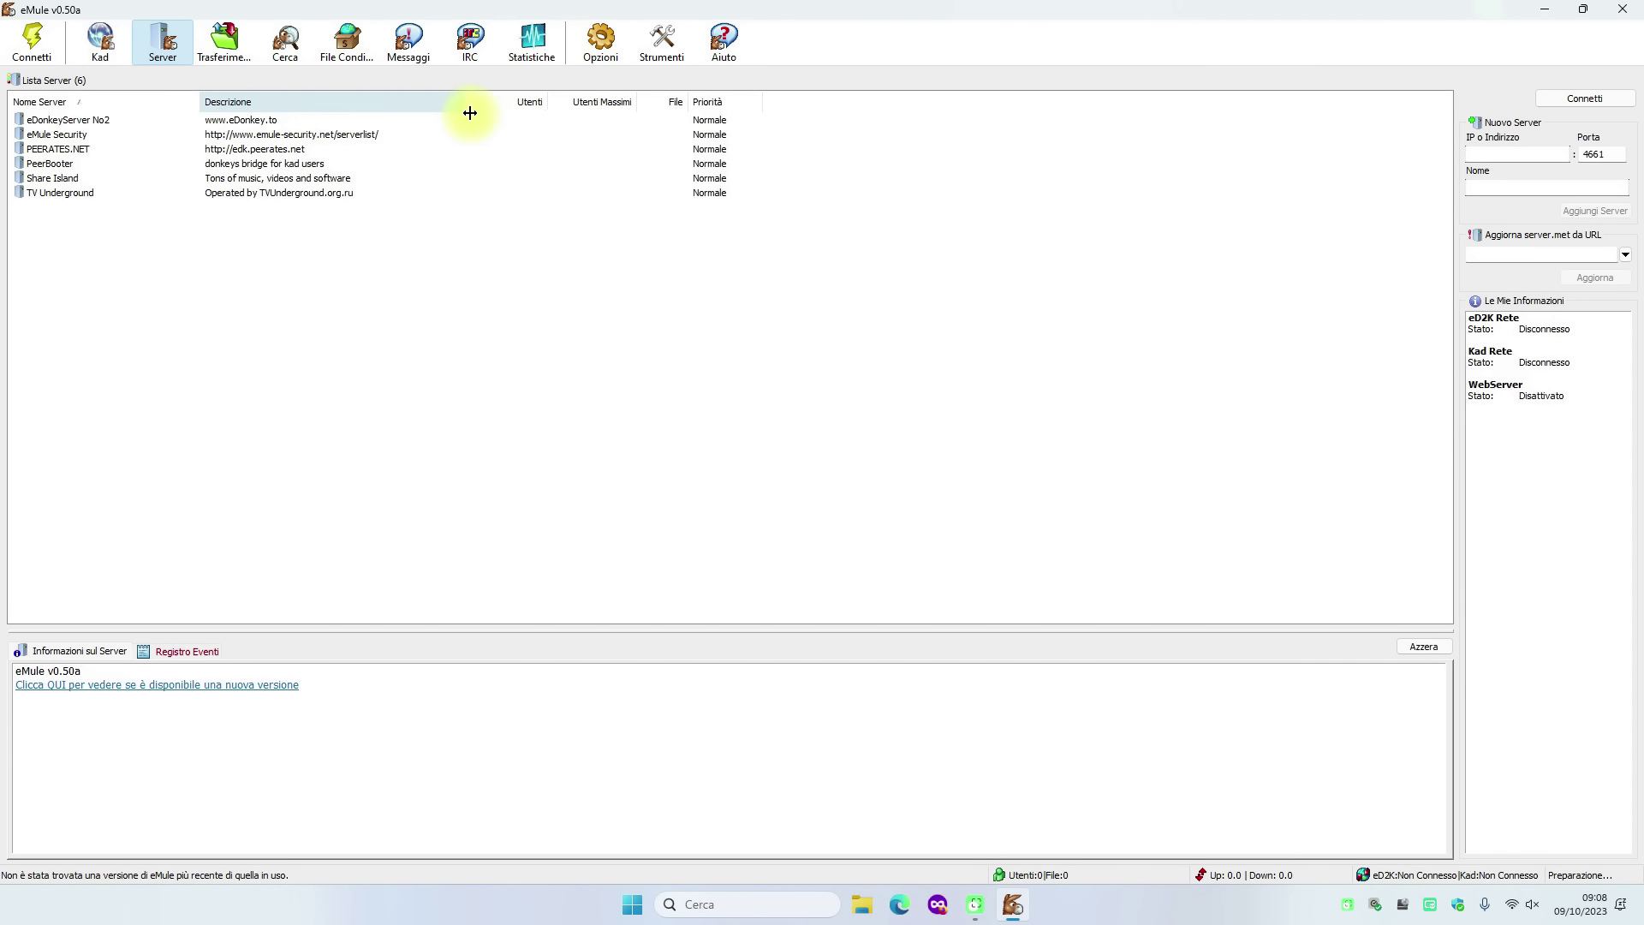
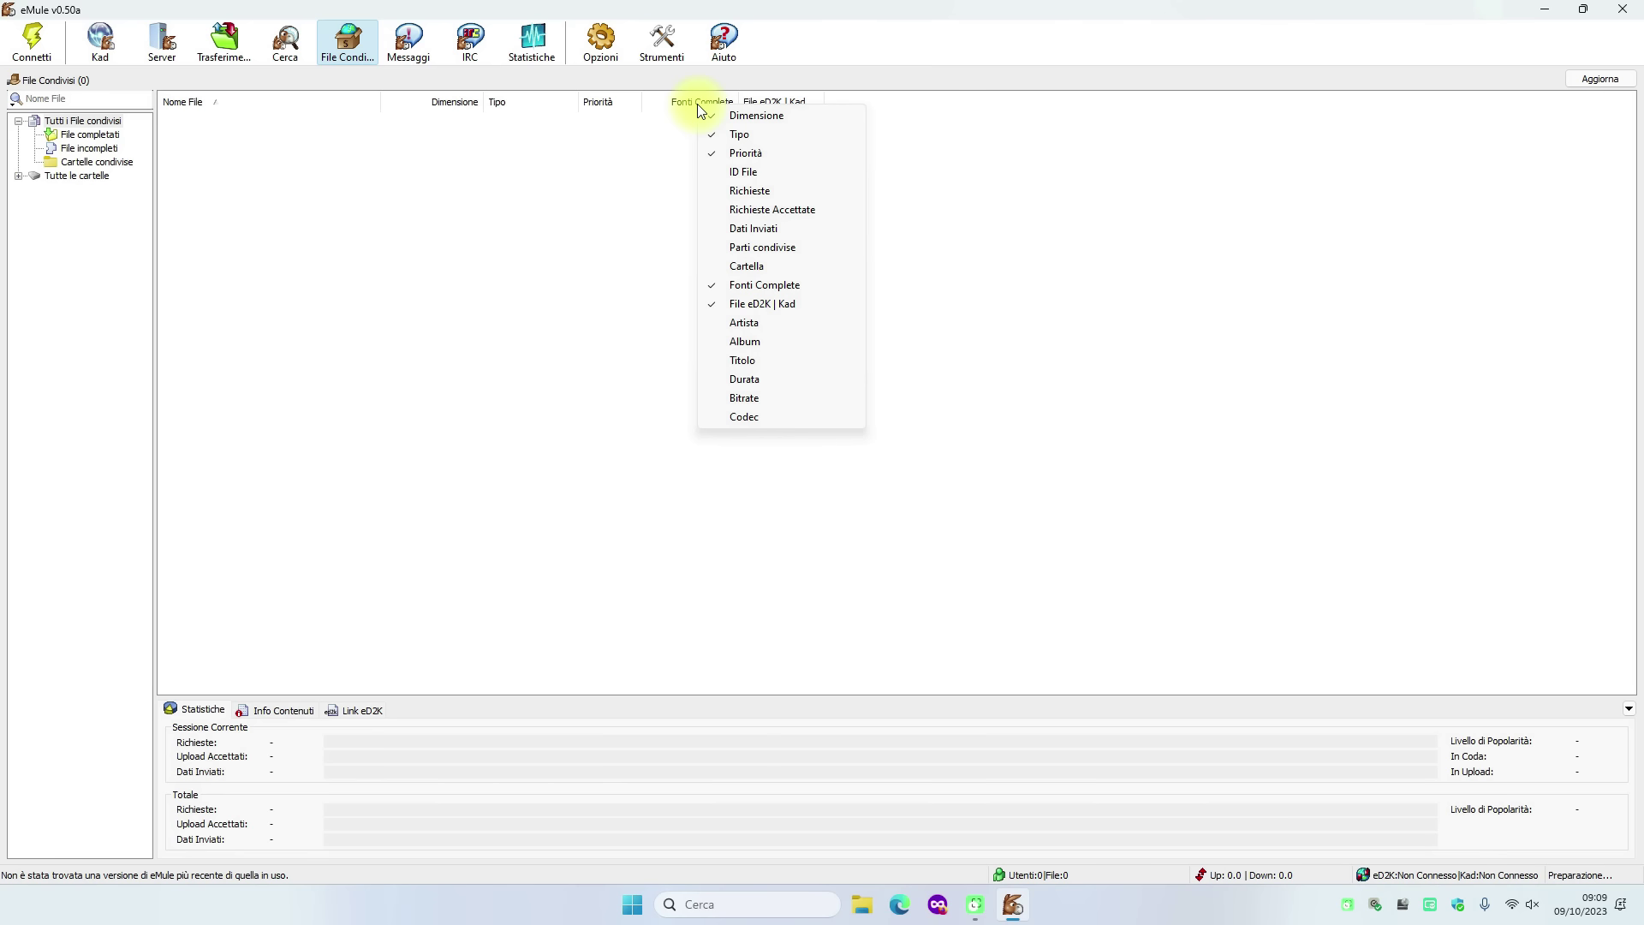
# Step: In the shared files list, hide the Fonti Complete and File eD2K | Kad columns and widen the Dimensione and Tipo columns
pyautogui.click(755, 284)
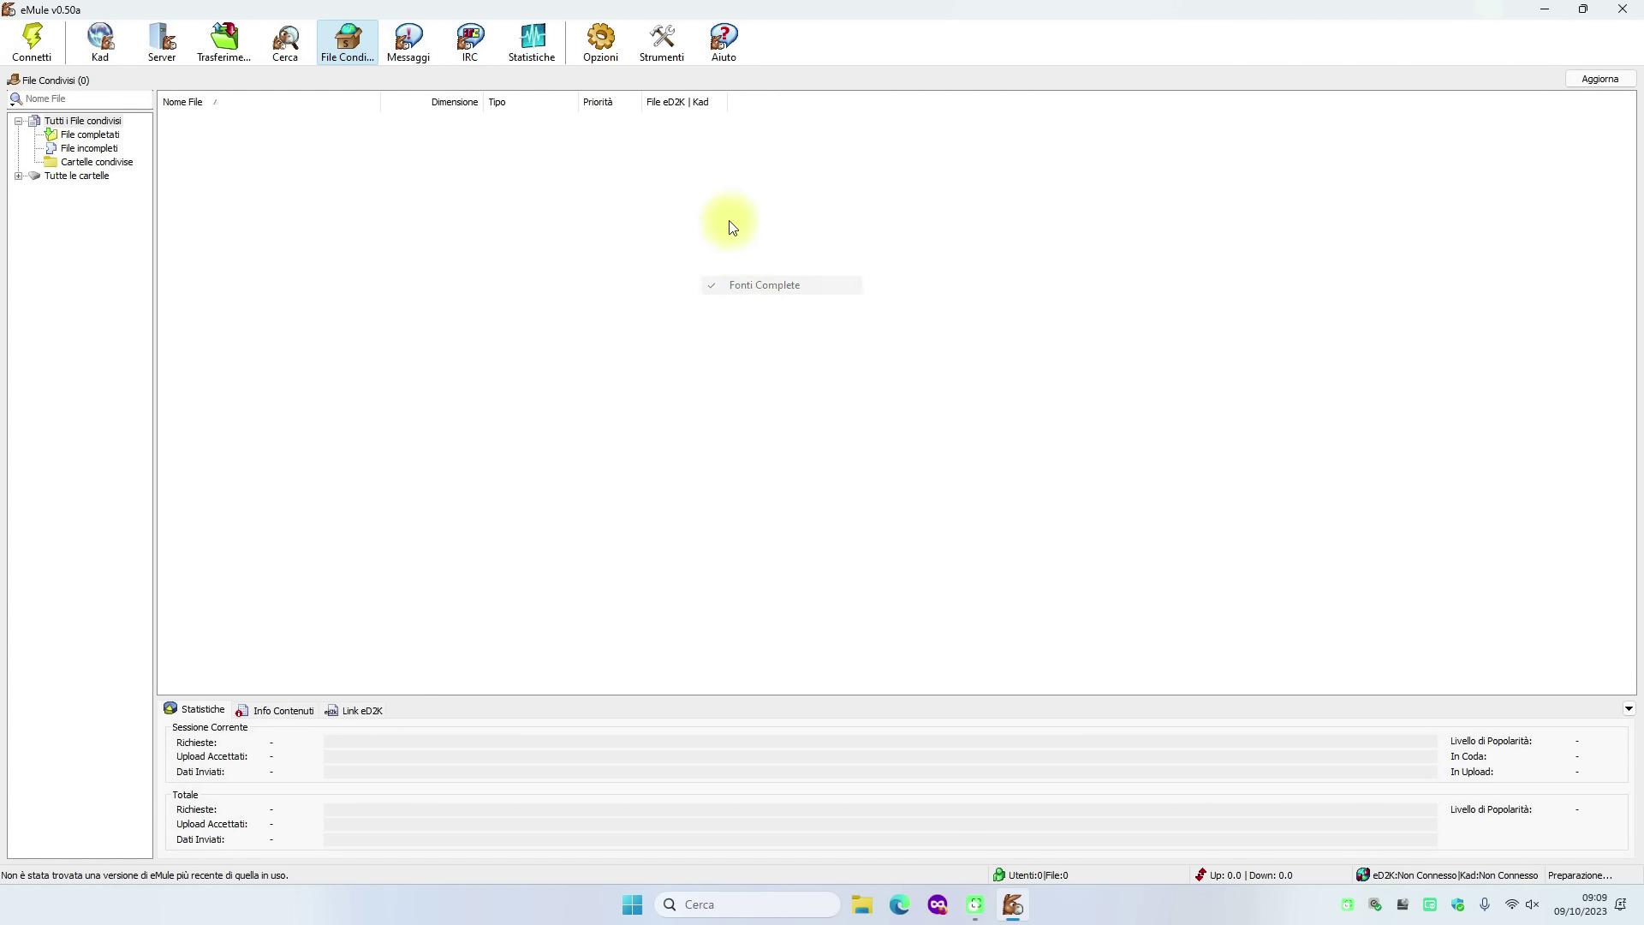
pyautogui.rightClick(704, 107)
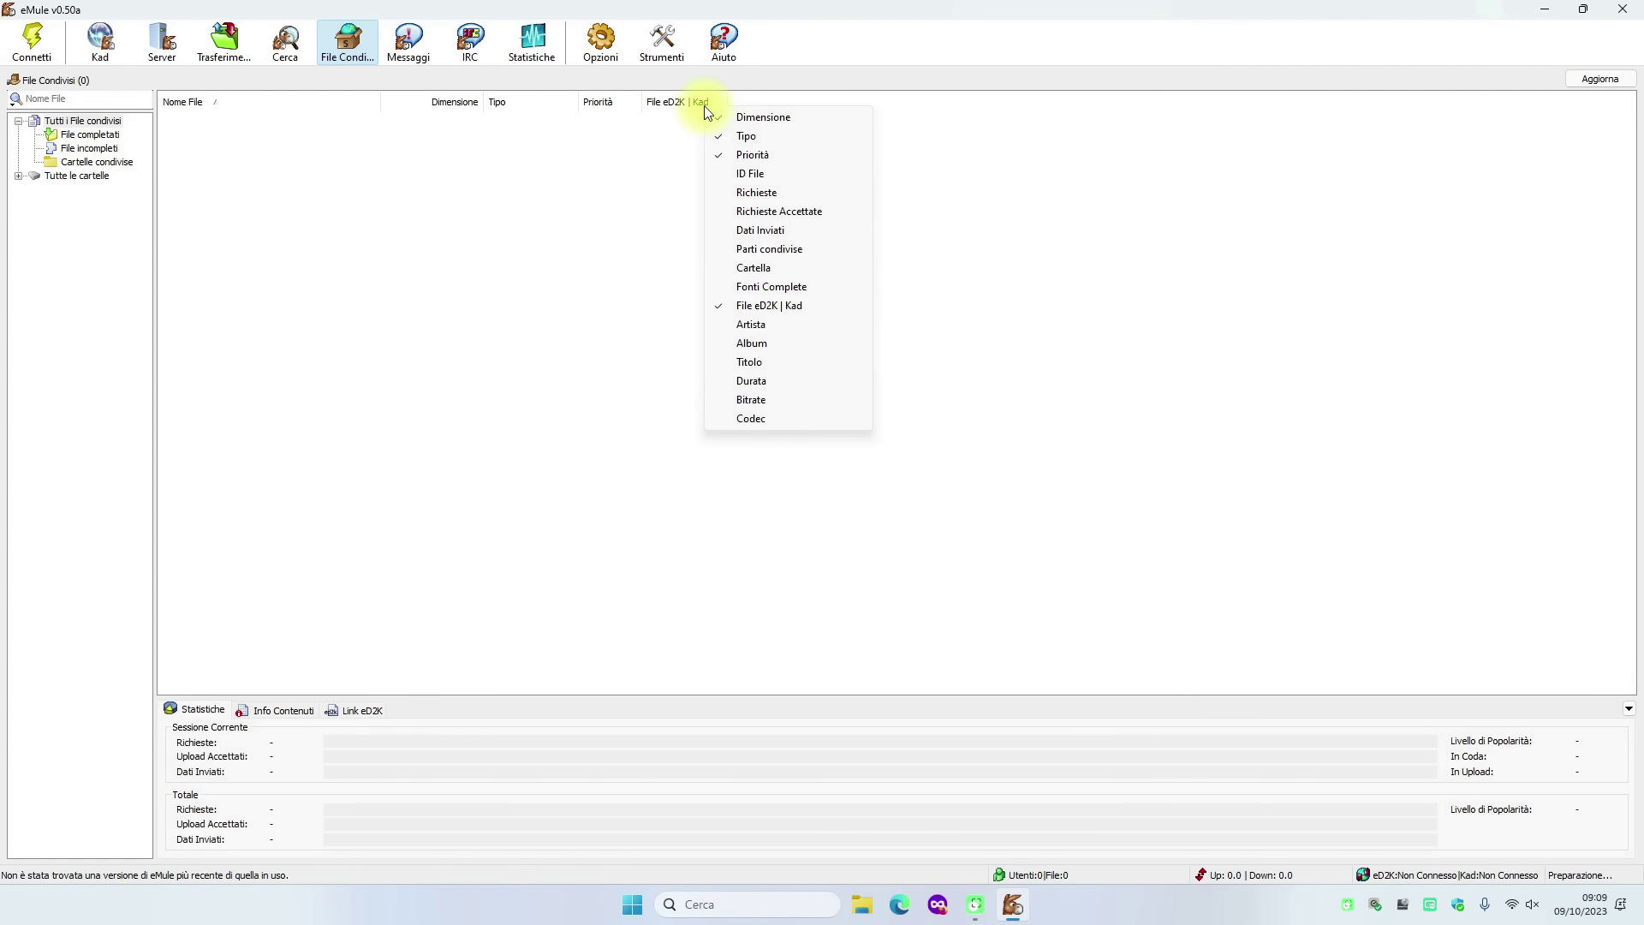
pyautogui.click(752, 305)
pyautogui.moveTo(576, 103); pyautogui.dragTo(734, 103)
pyautogui.moveTo(482, 103); pyautogui.dragTo(507, 103)
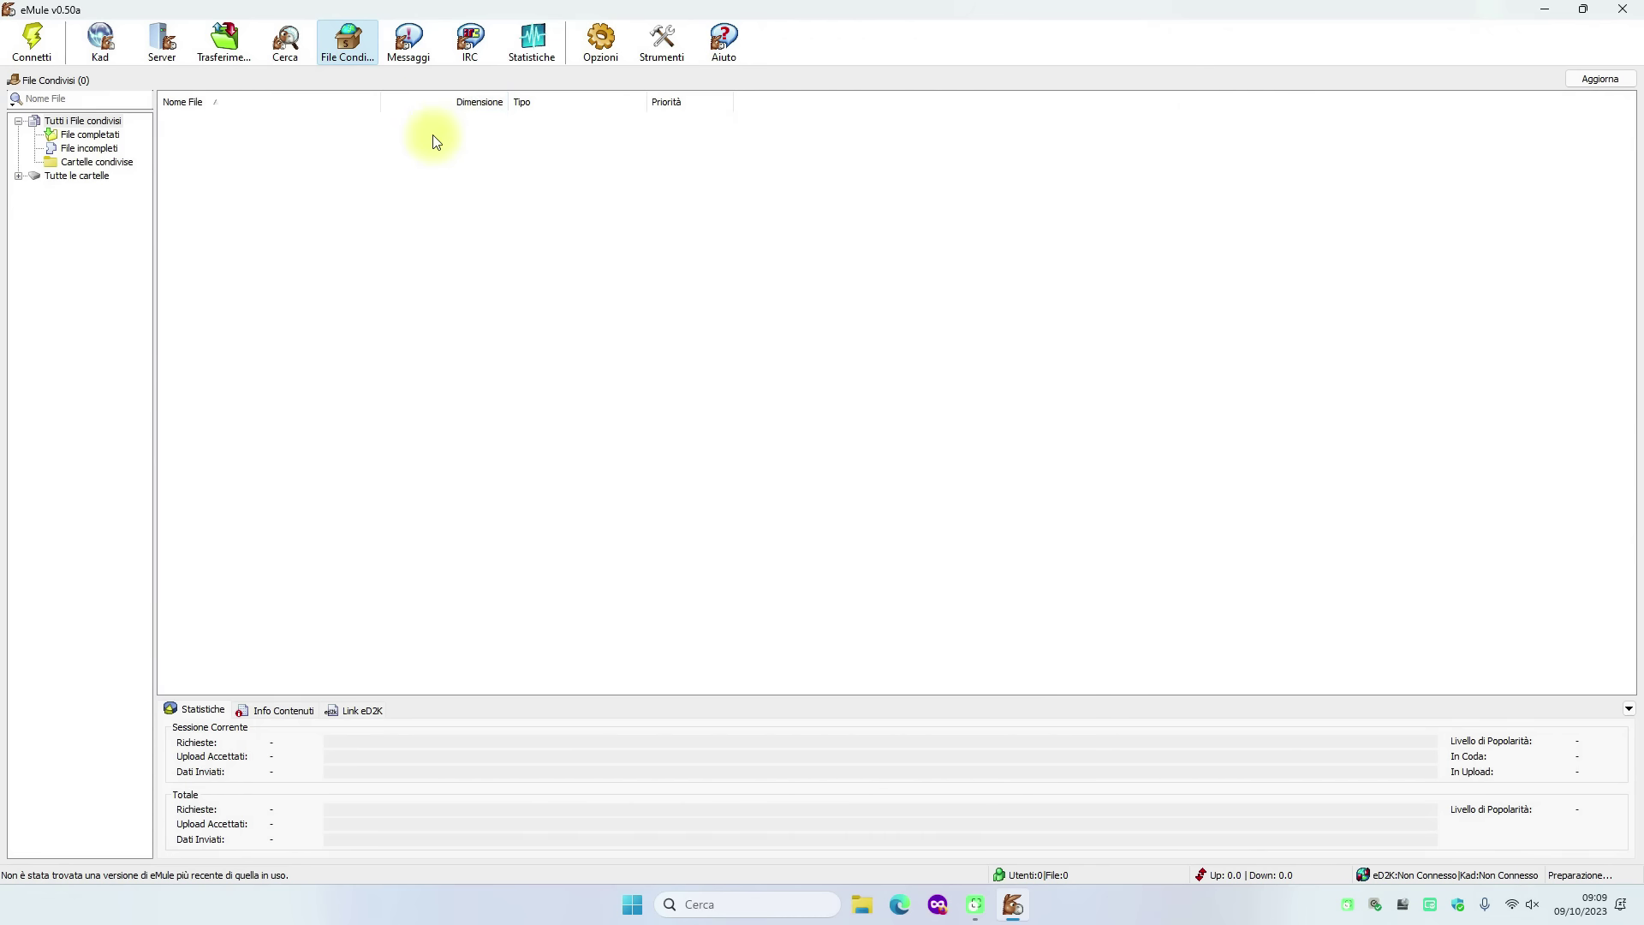
# Step: In the Aspetto options, enable showing the completion percentage in the progress bar
pyautogui.click(600, 47)
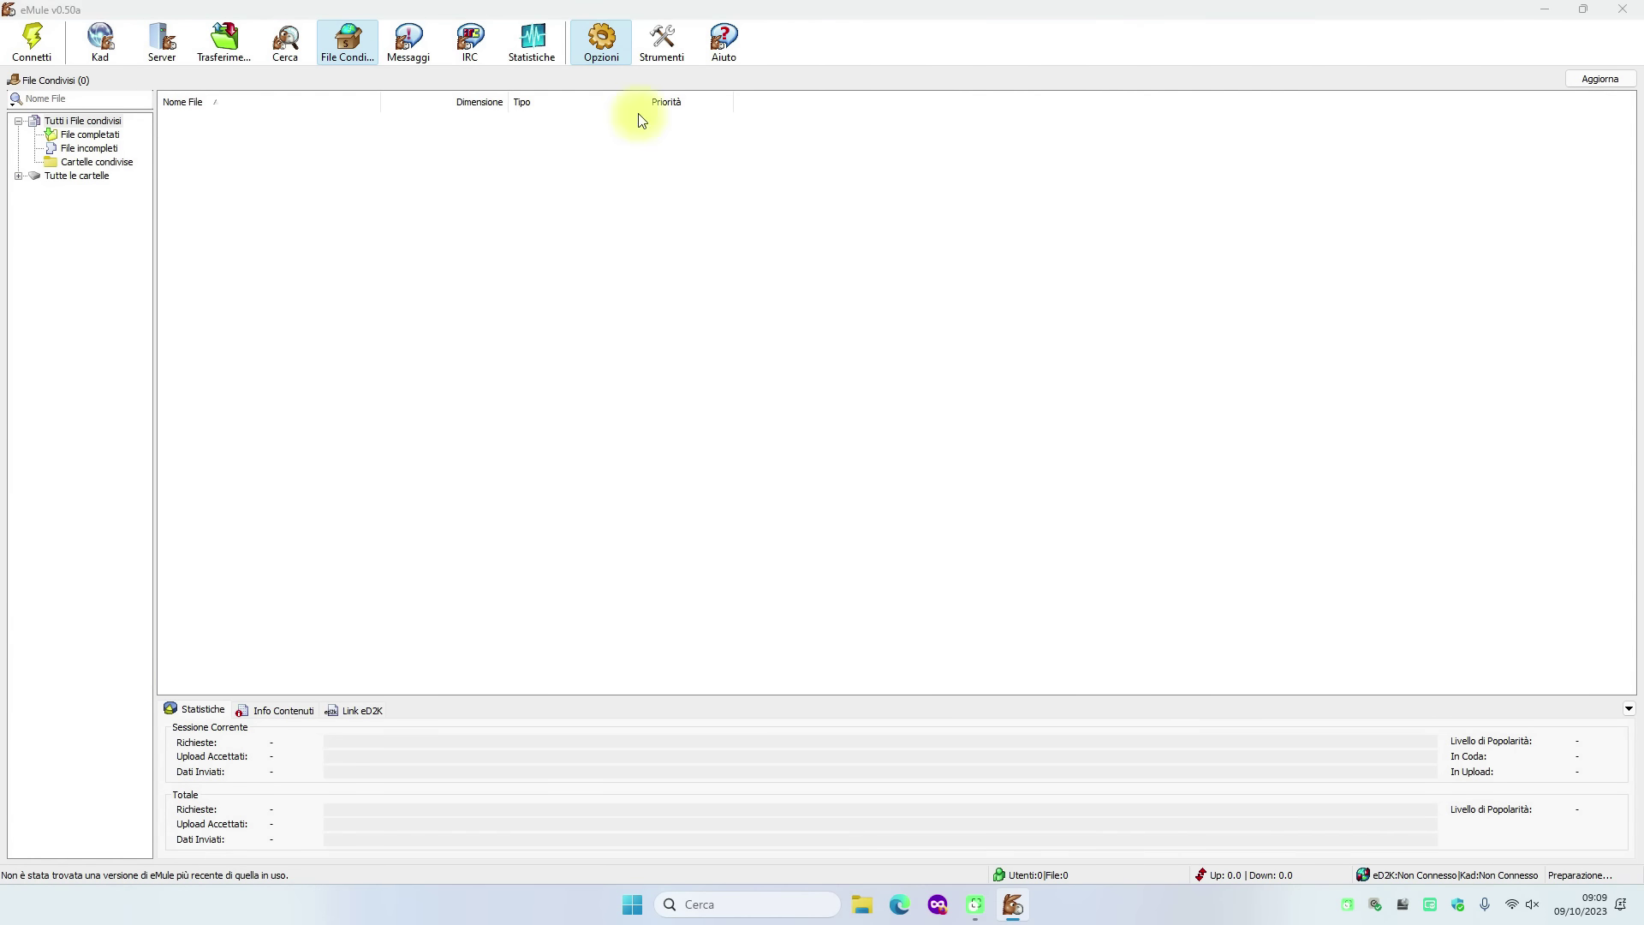
pyautogui.moveTo(801, 234); pyautogui.dragTo(800, 217)
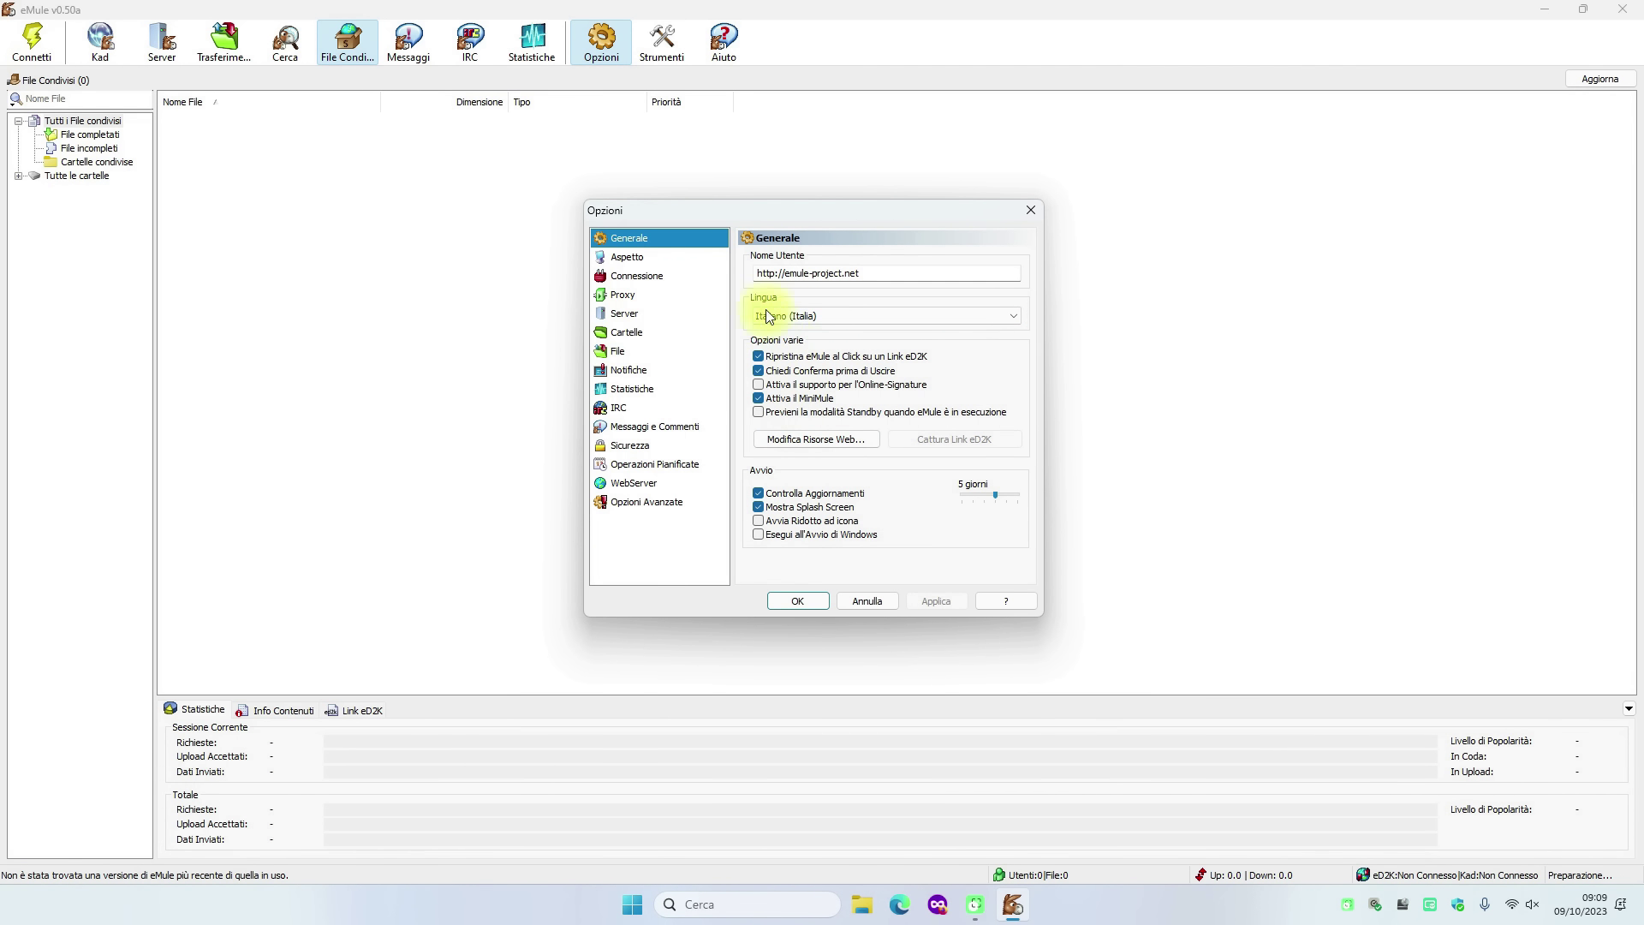
pyautogui.click(624, 268)
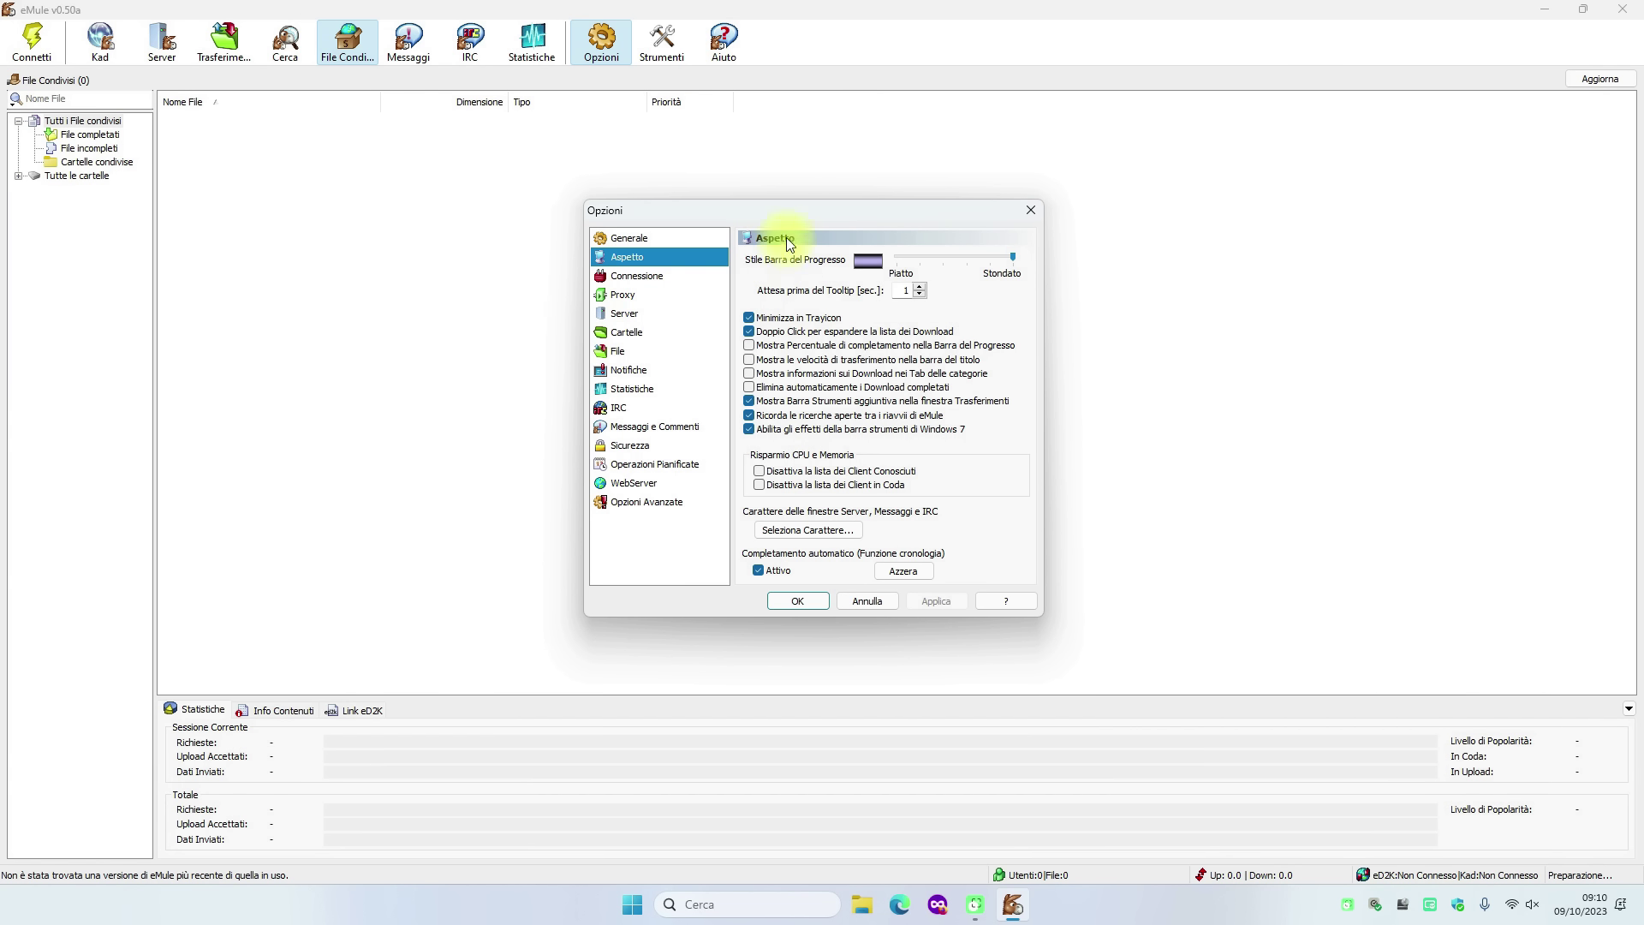
pyautogui.click(749, 346)
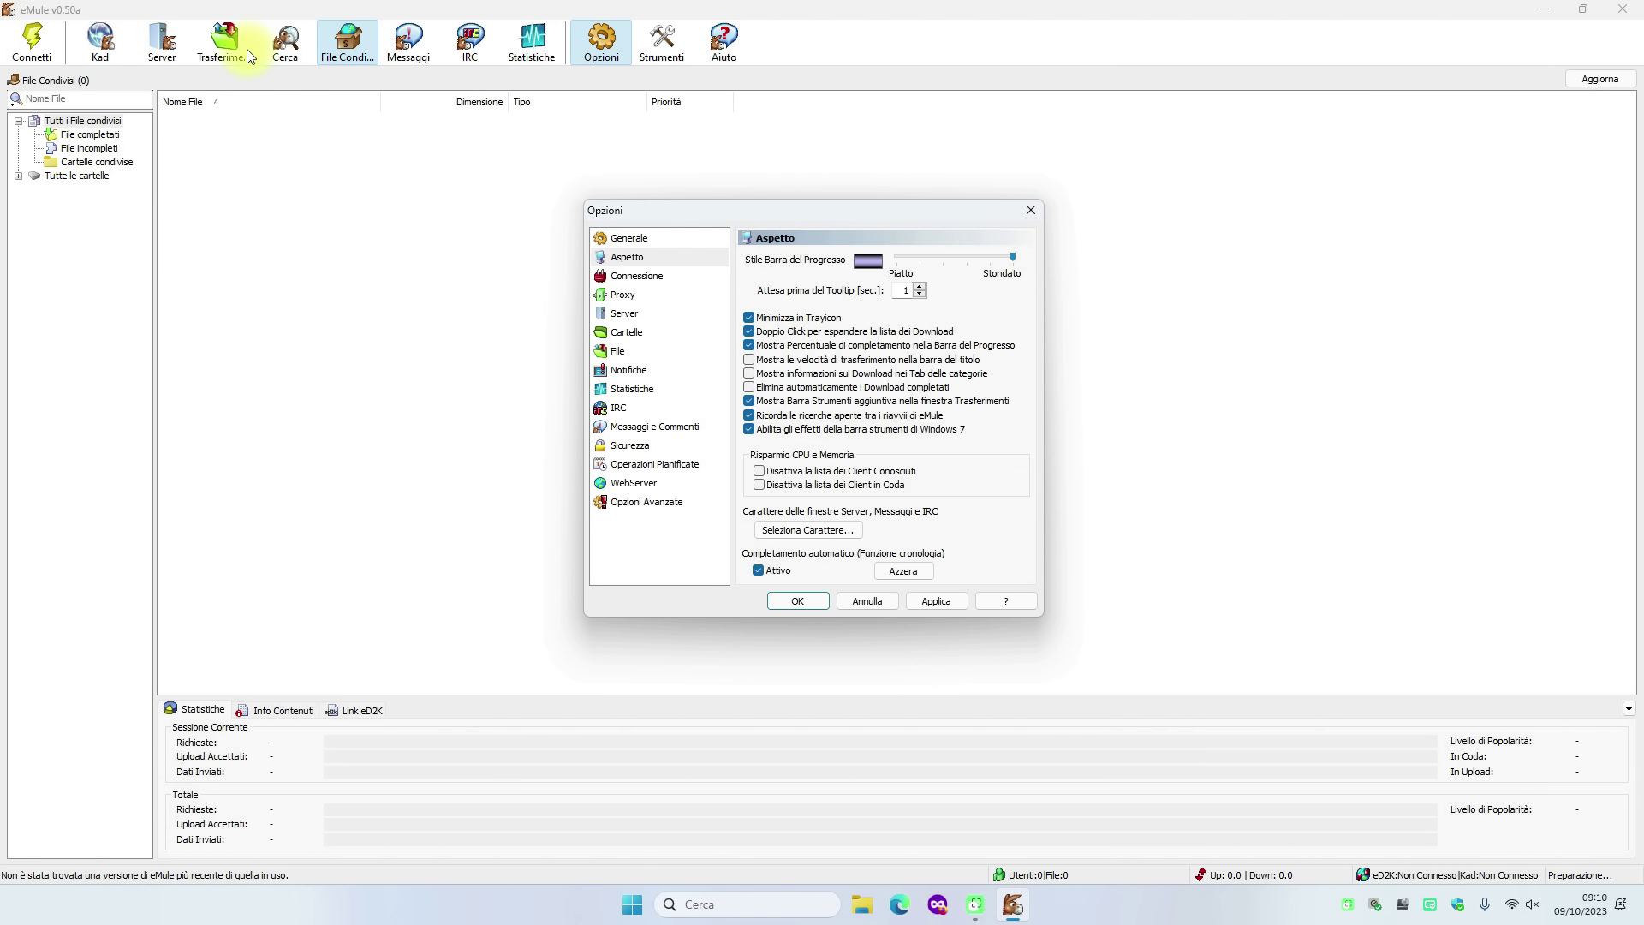
# Step: Enable automatic removal of completed downloads in the Aspetto options, keeping the additional transfer toolbar and automatic completion active
pyautogui.click(749, 400)
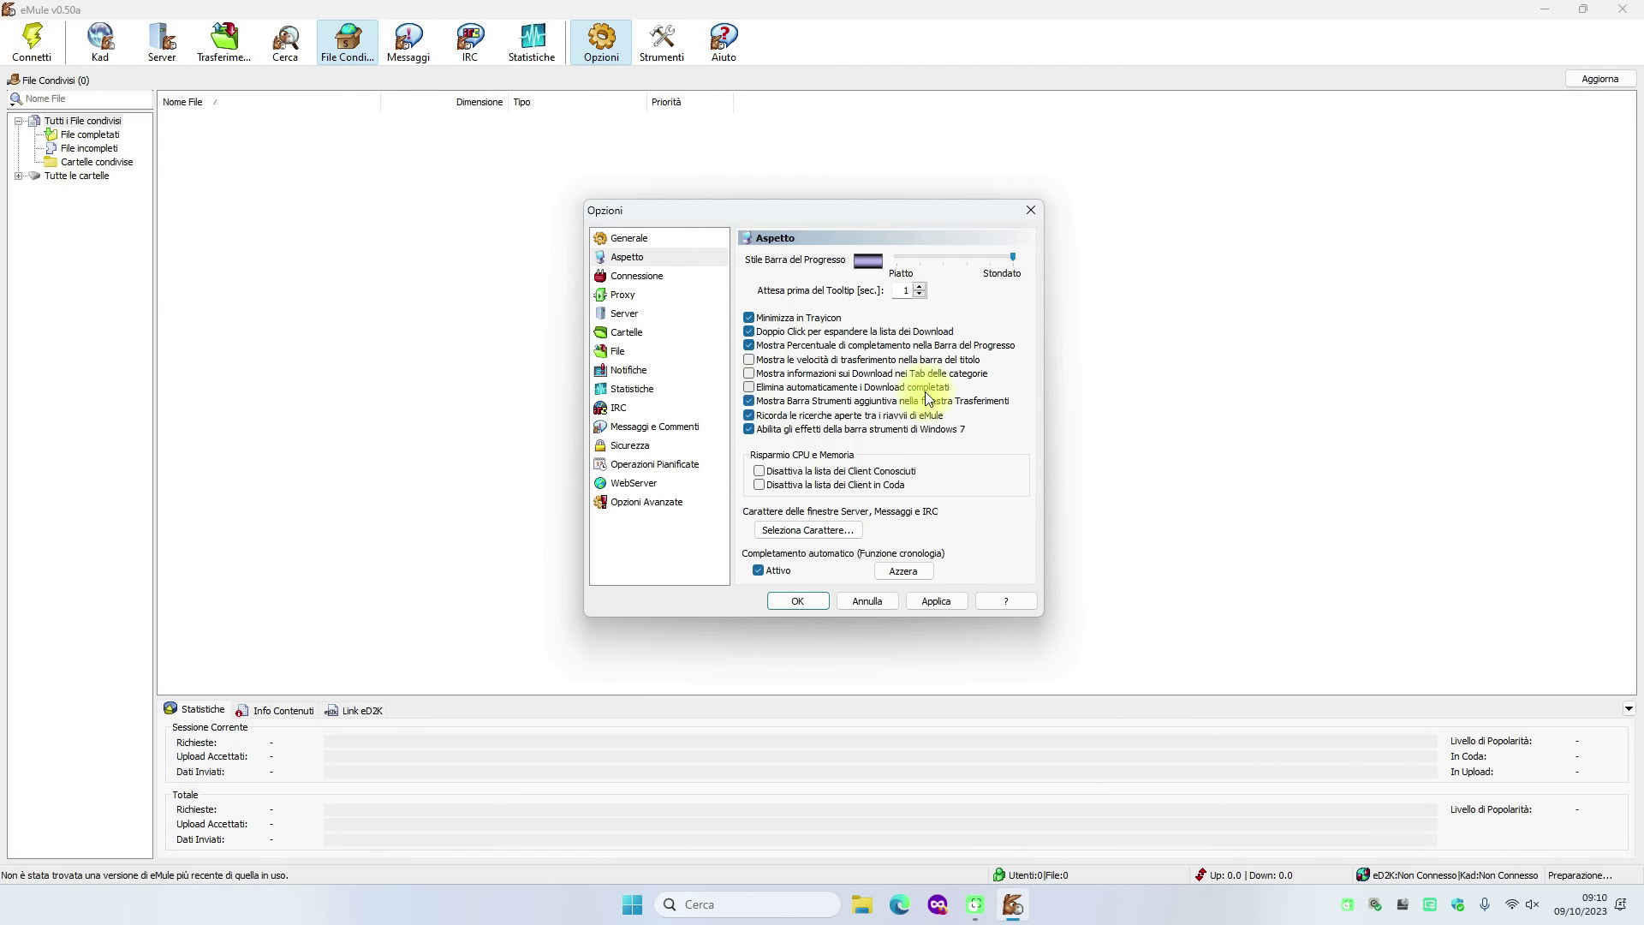
pyautogui.click(749, 386)
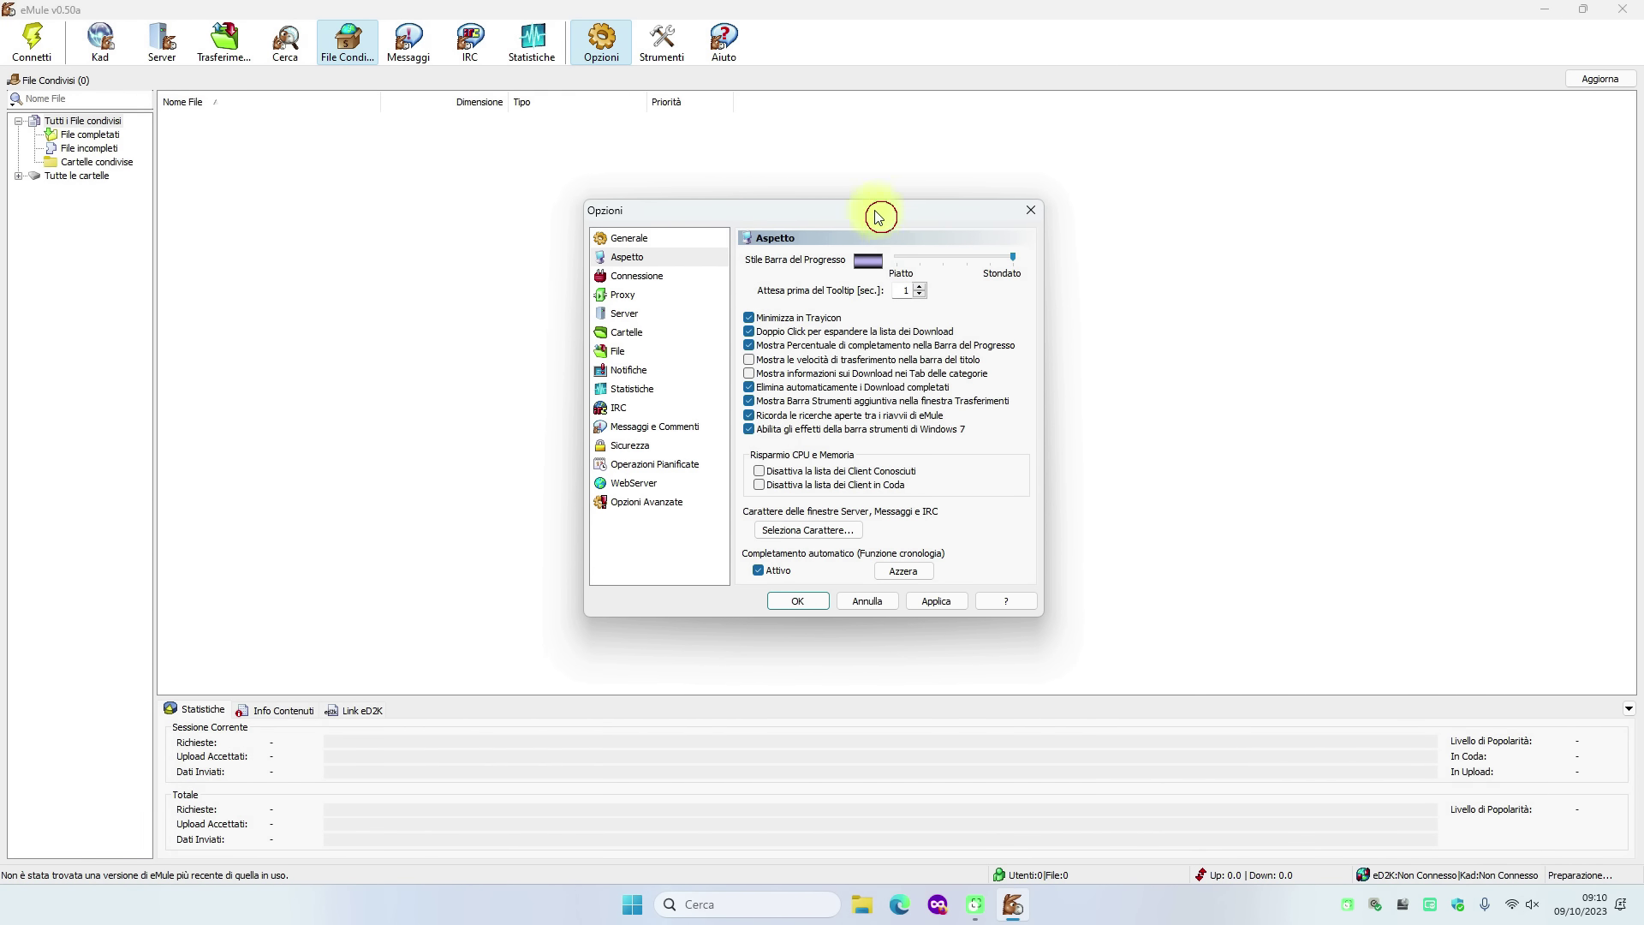
pyautogui.moveTo(881, 213); pyautogui.dragTo(885, 176)
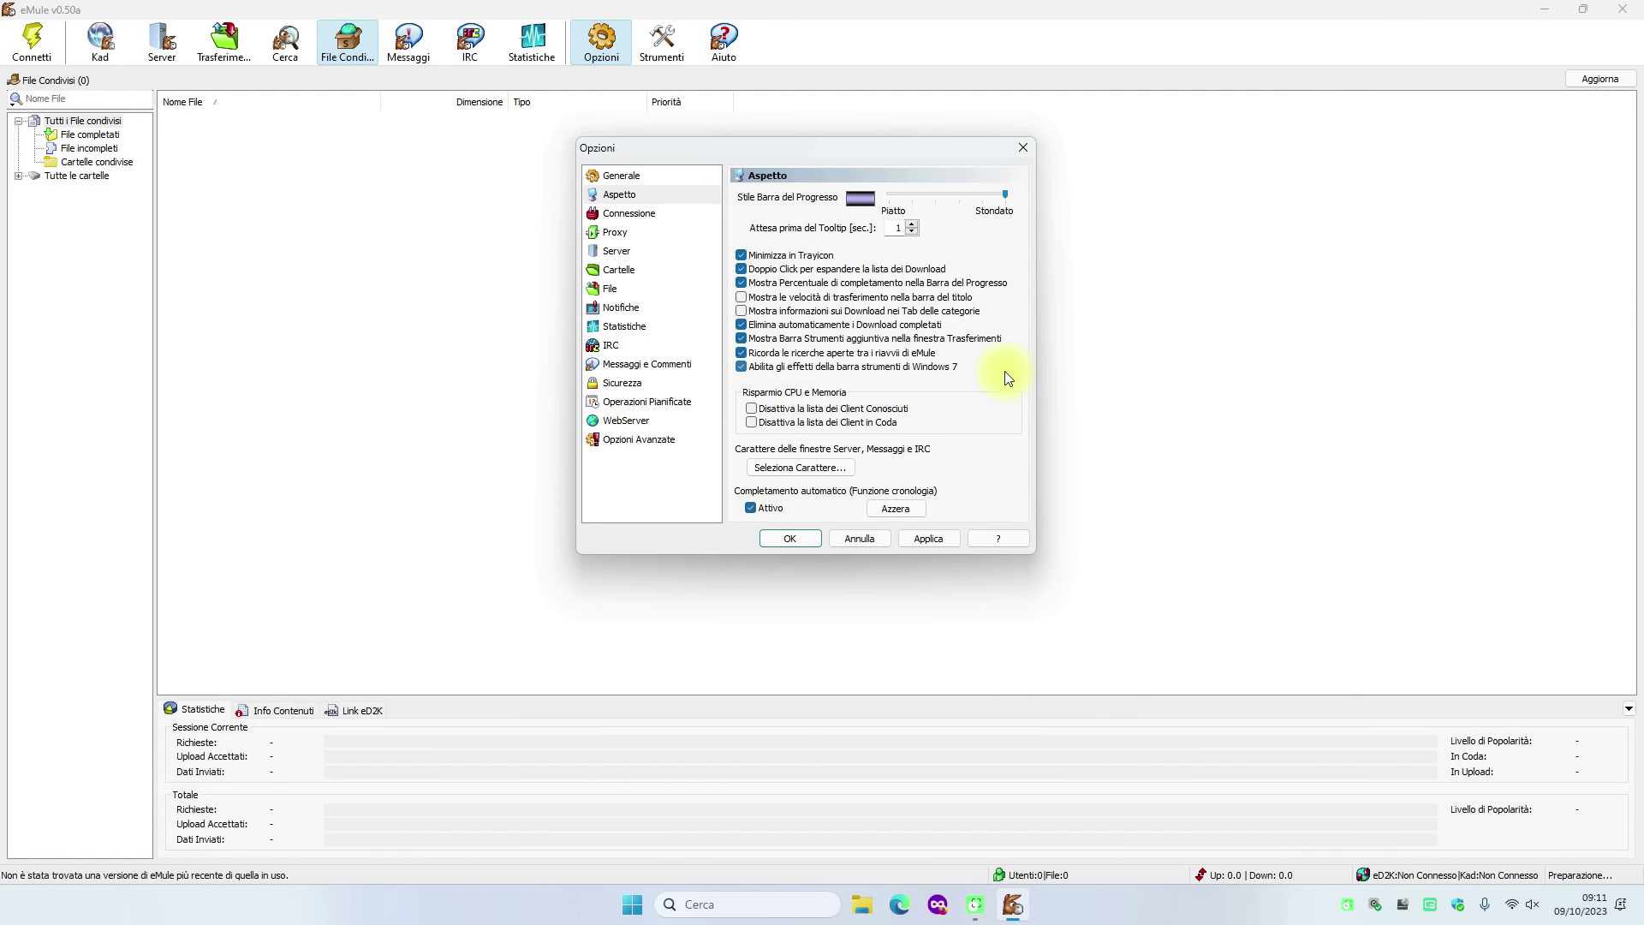
pyautogui.click(753, 508)
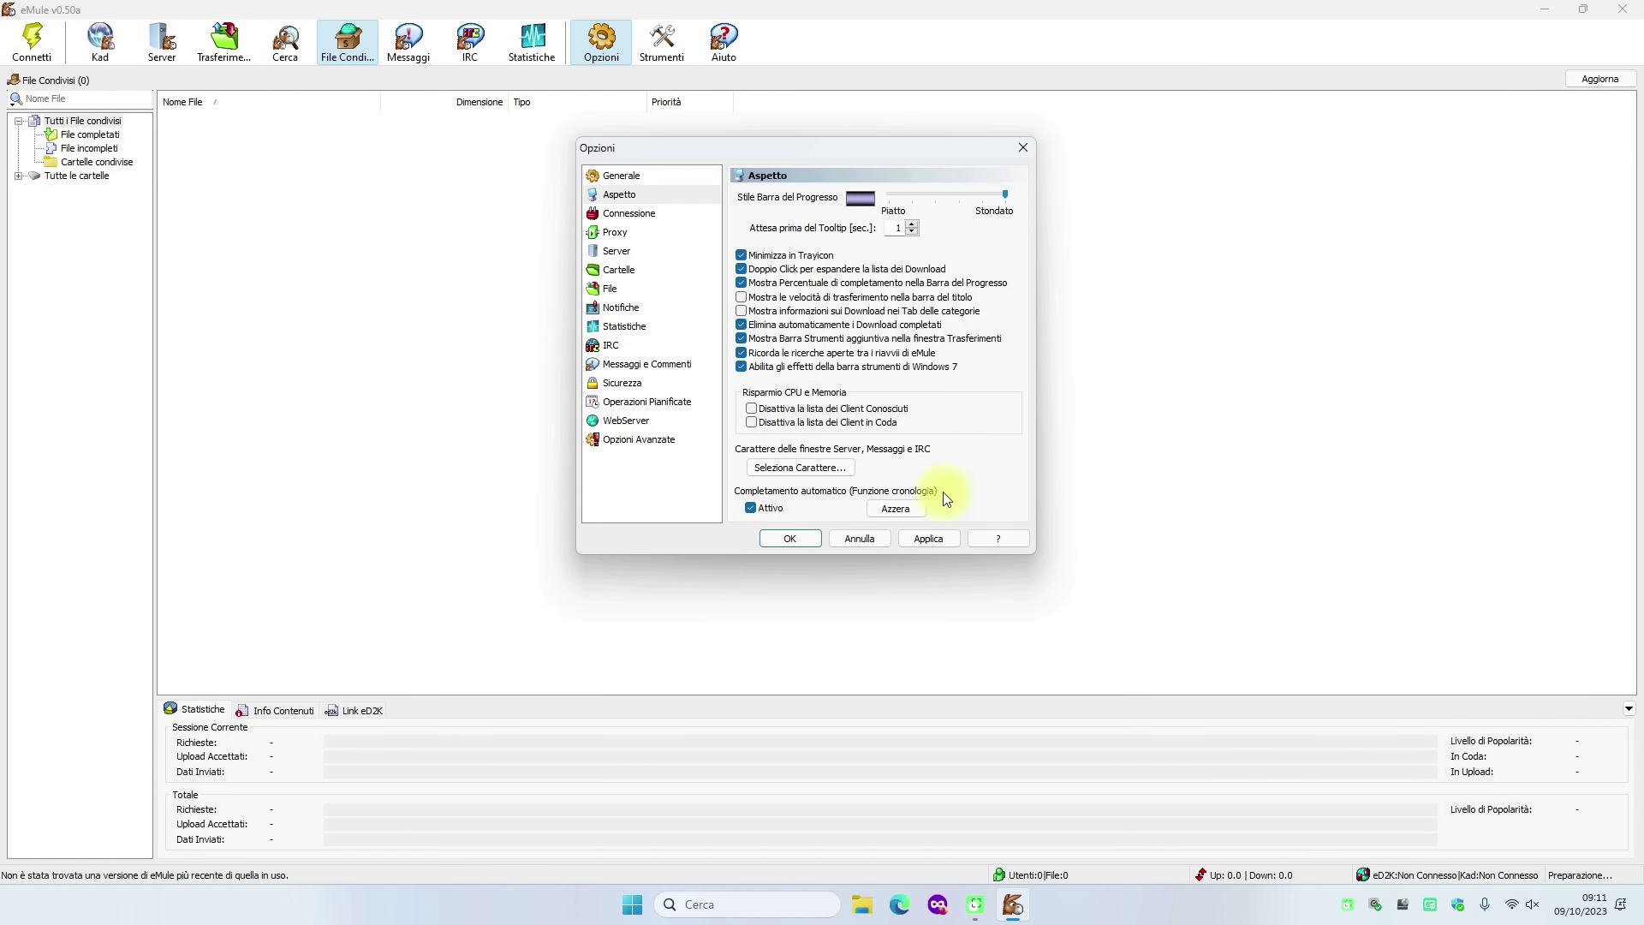
pyautogui.click(752, 508)
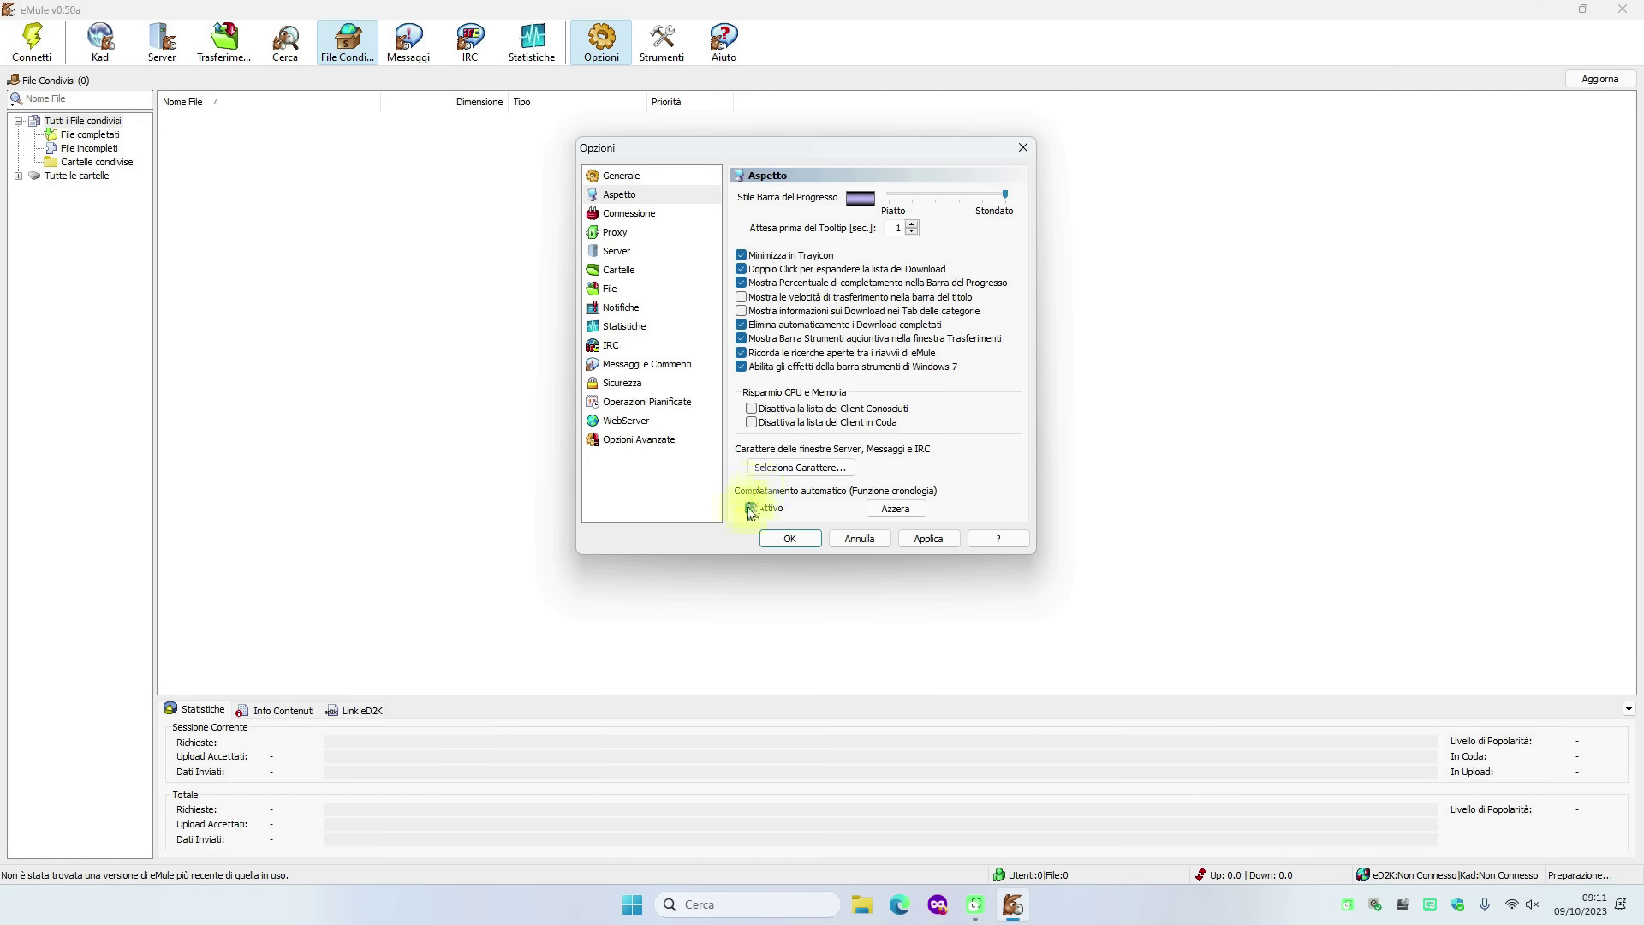
# Step: In the Aspetto options, clear the automatic completion history and turn automatic completion off
pyautogui.click(895, 509)
pyautogui.click(895, 508)
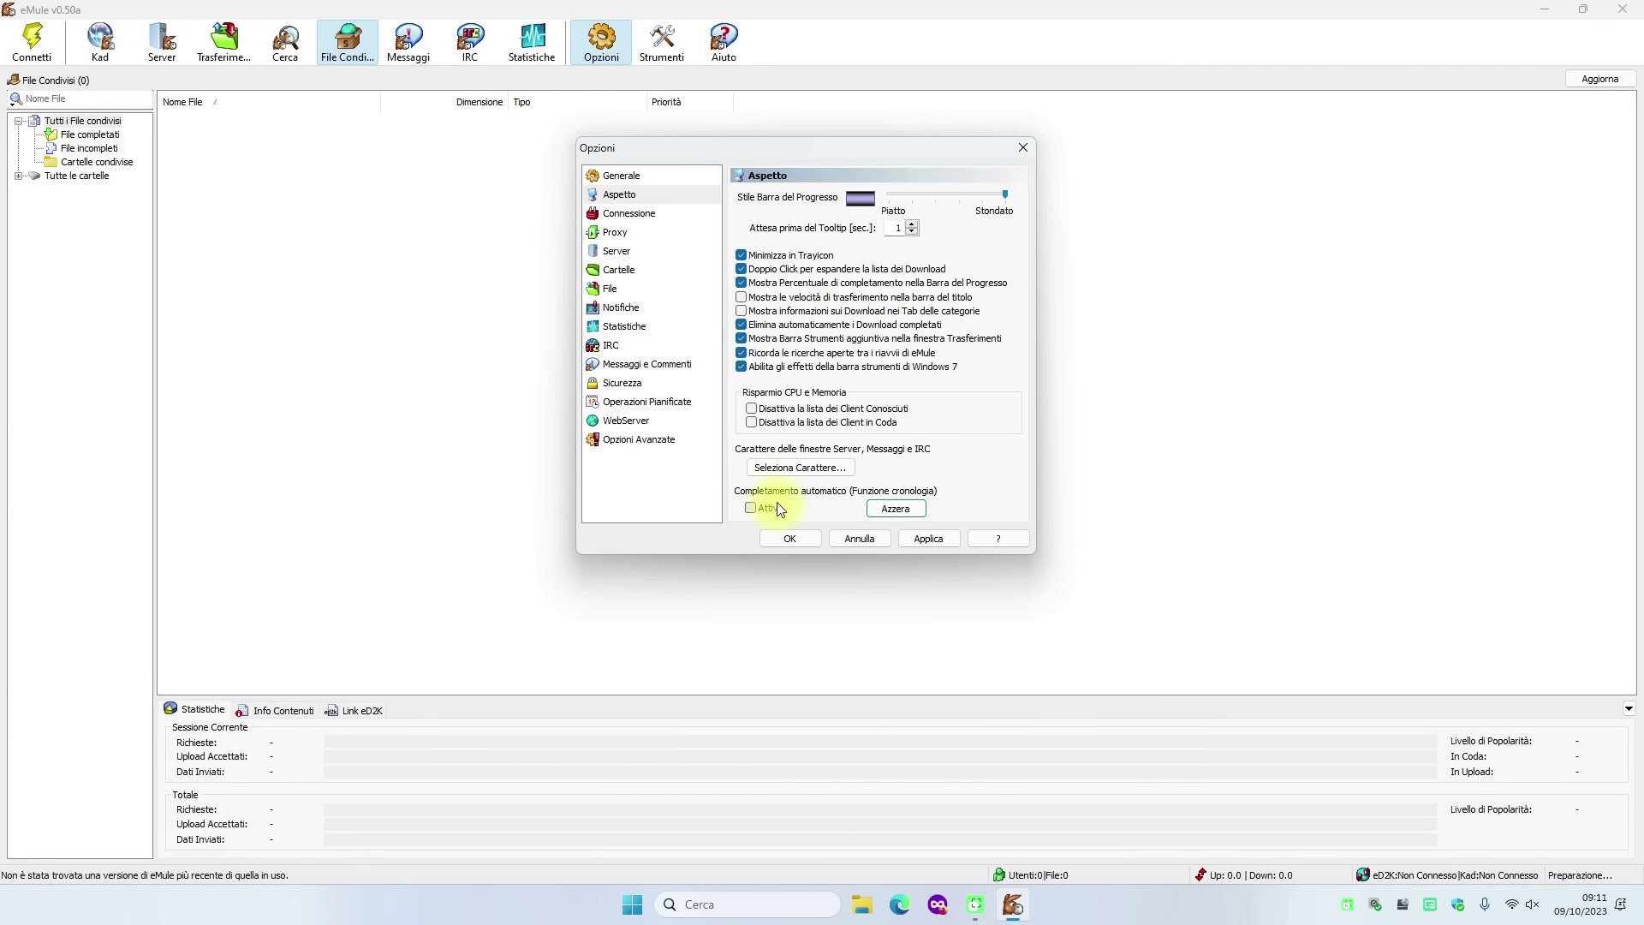
# Step: Keep client ports TCP 4662 and UDP 4672 in the Connessione options, apply the settings and close the options
pyautogui.click(642, 216)
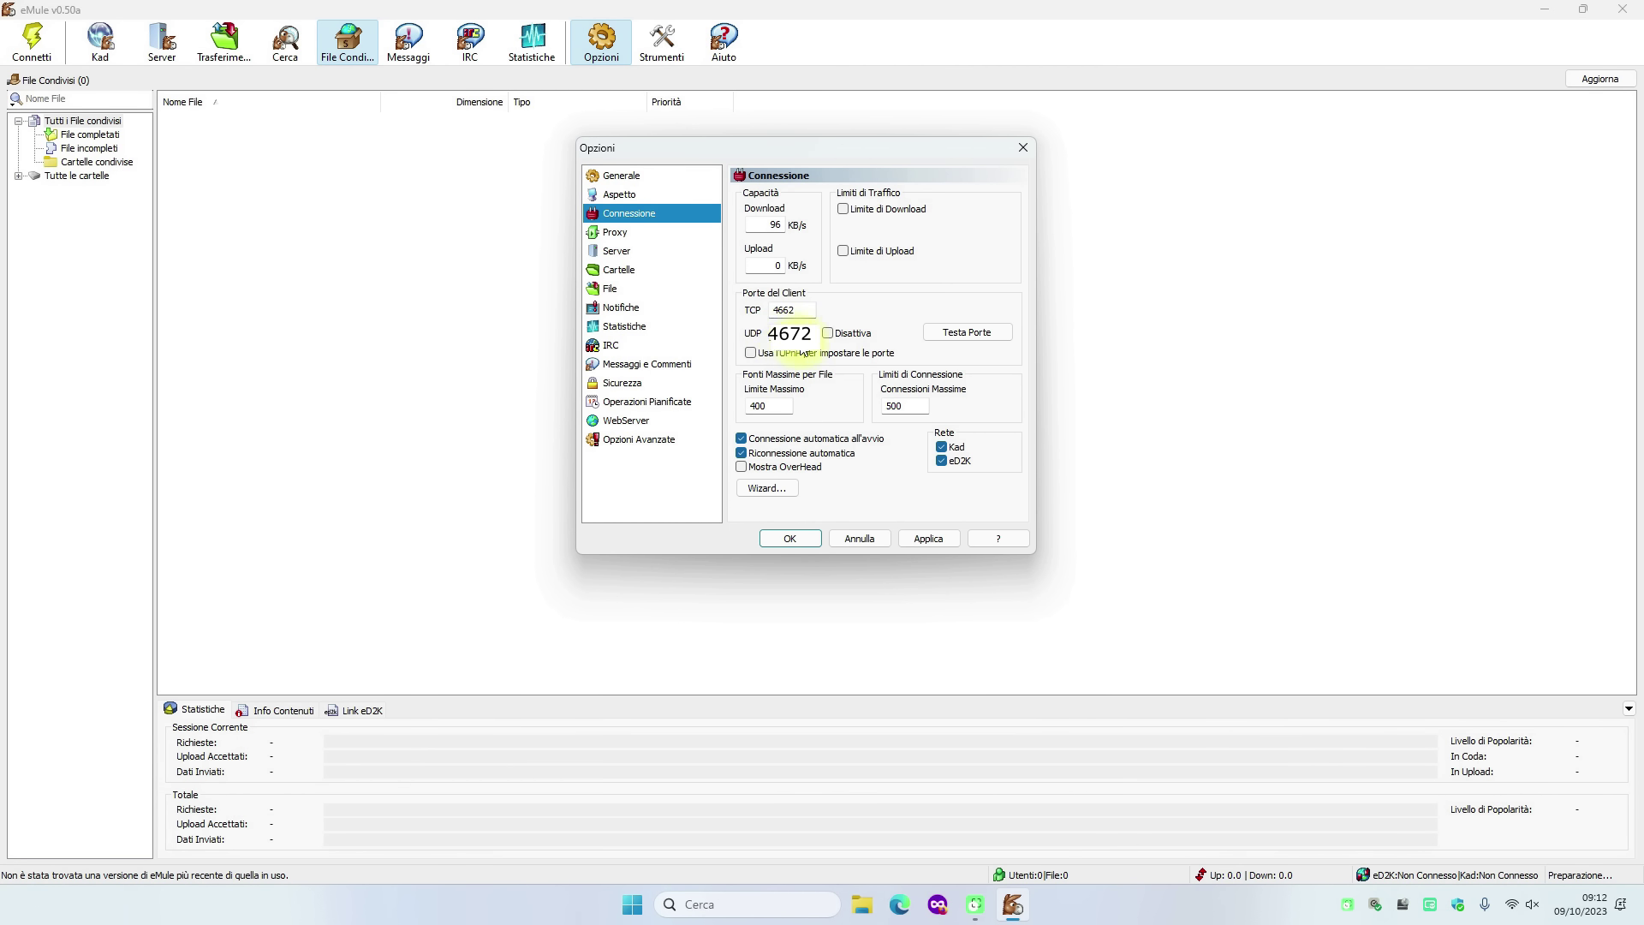
pyautogui.click(928, 537)
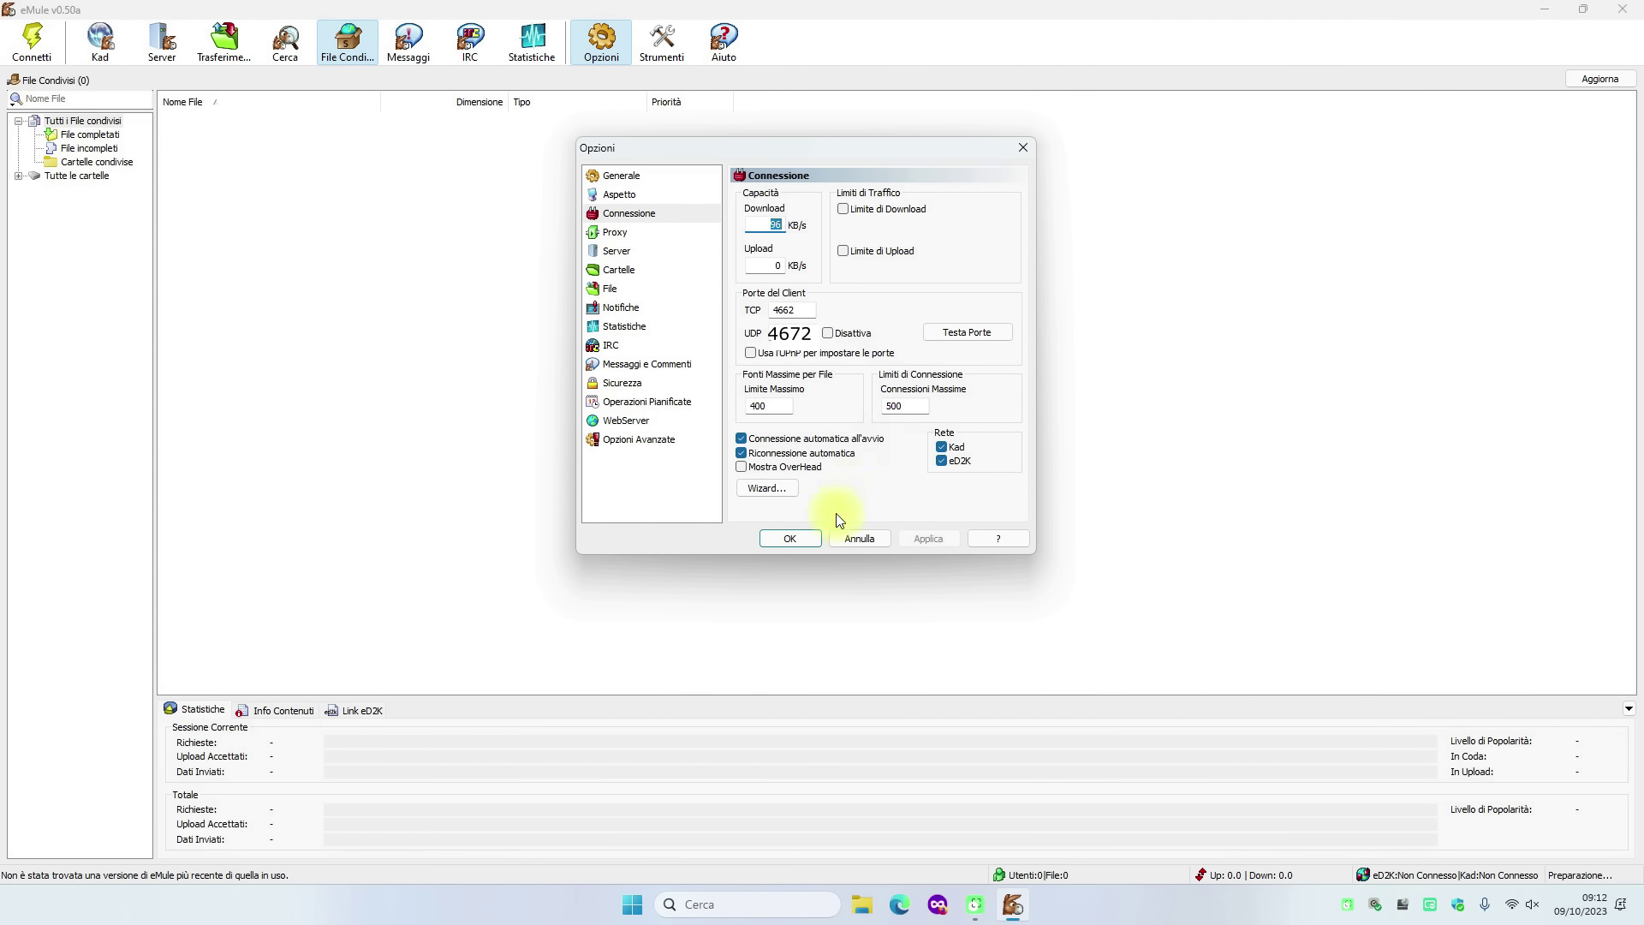
pyautogui.click(797, 538)
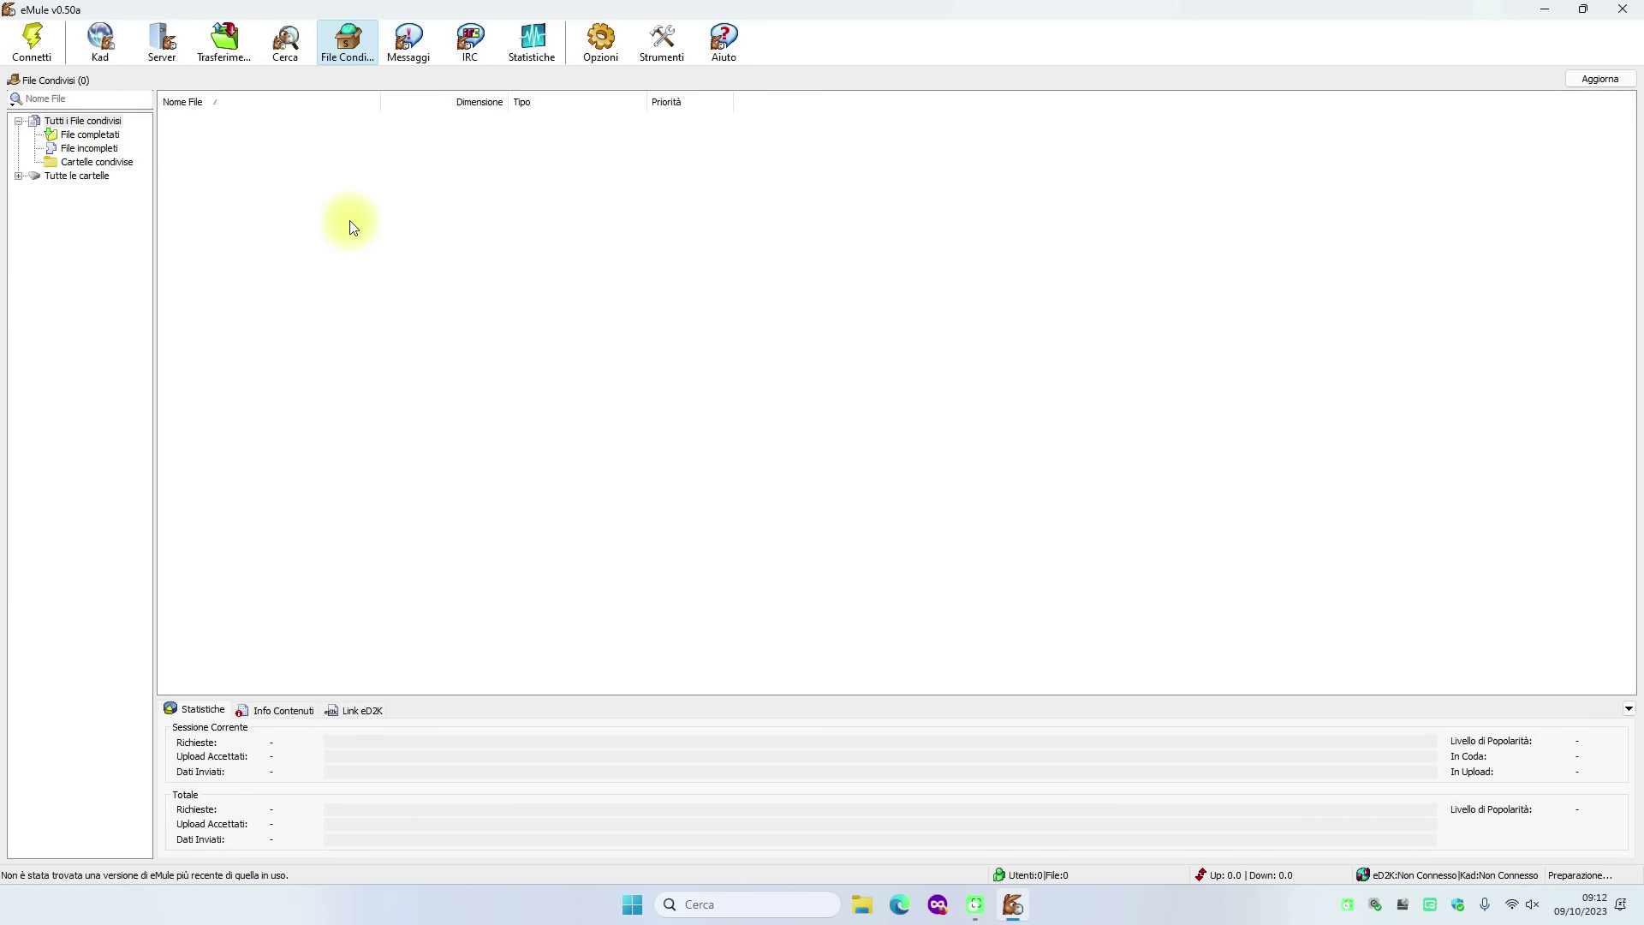
# Step: Select all the default servers in the server list and delete them
pyautogui.click(159, 39)
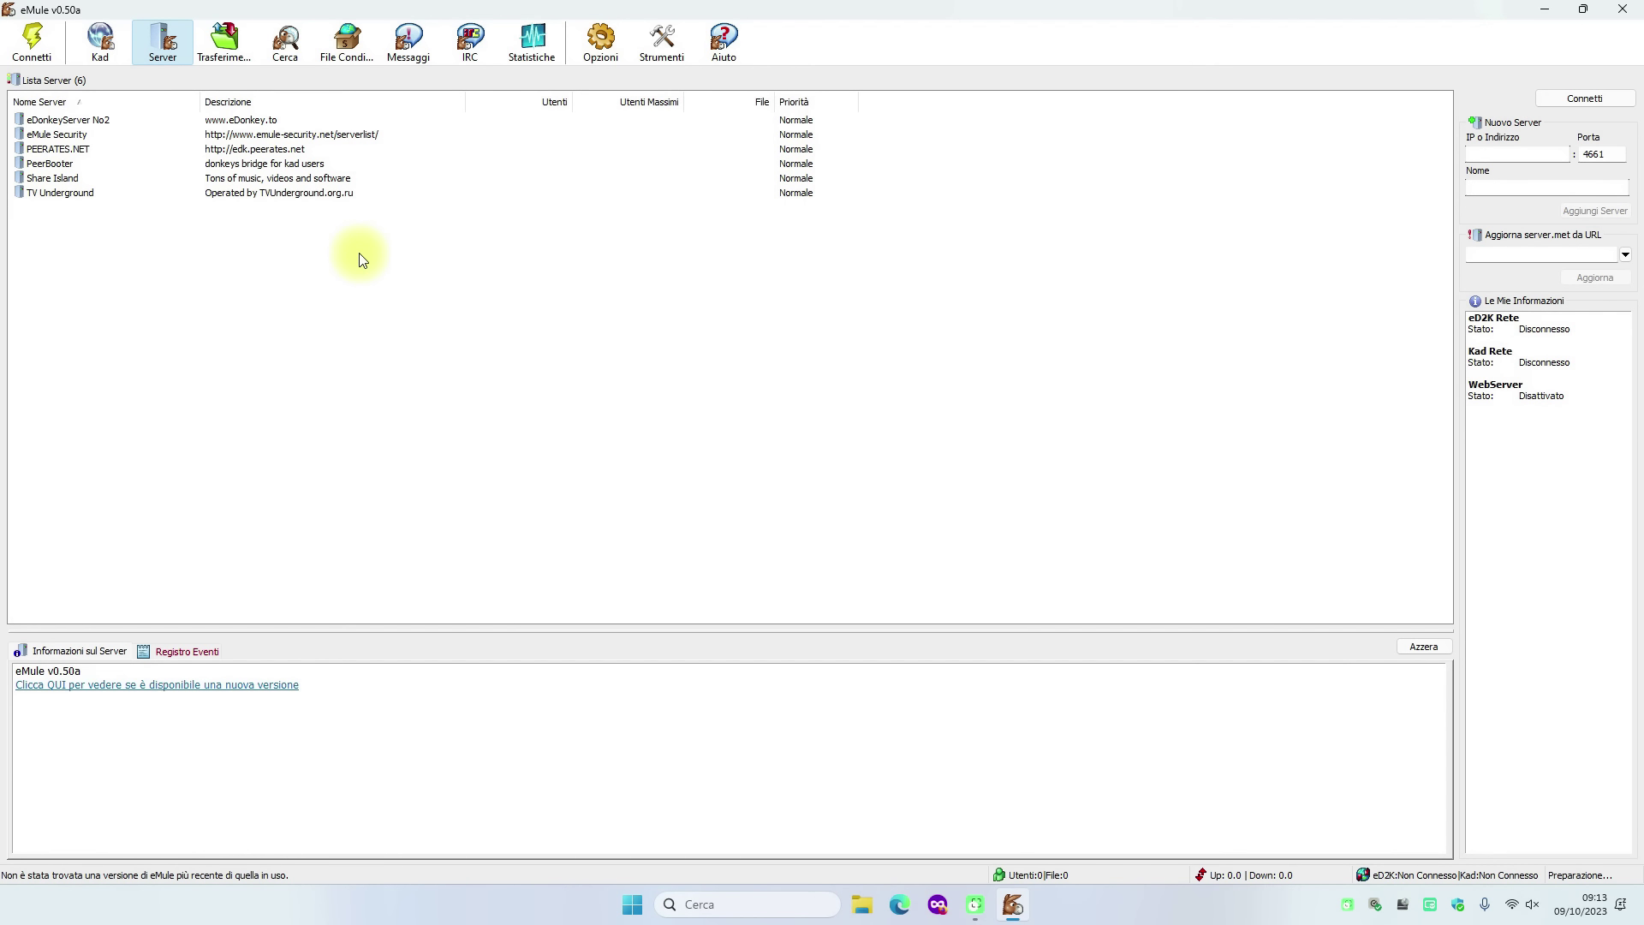
pyautogui.moveTo(358, 253); pyautogui.dragTo(284, 122)
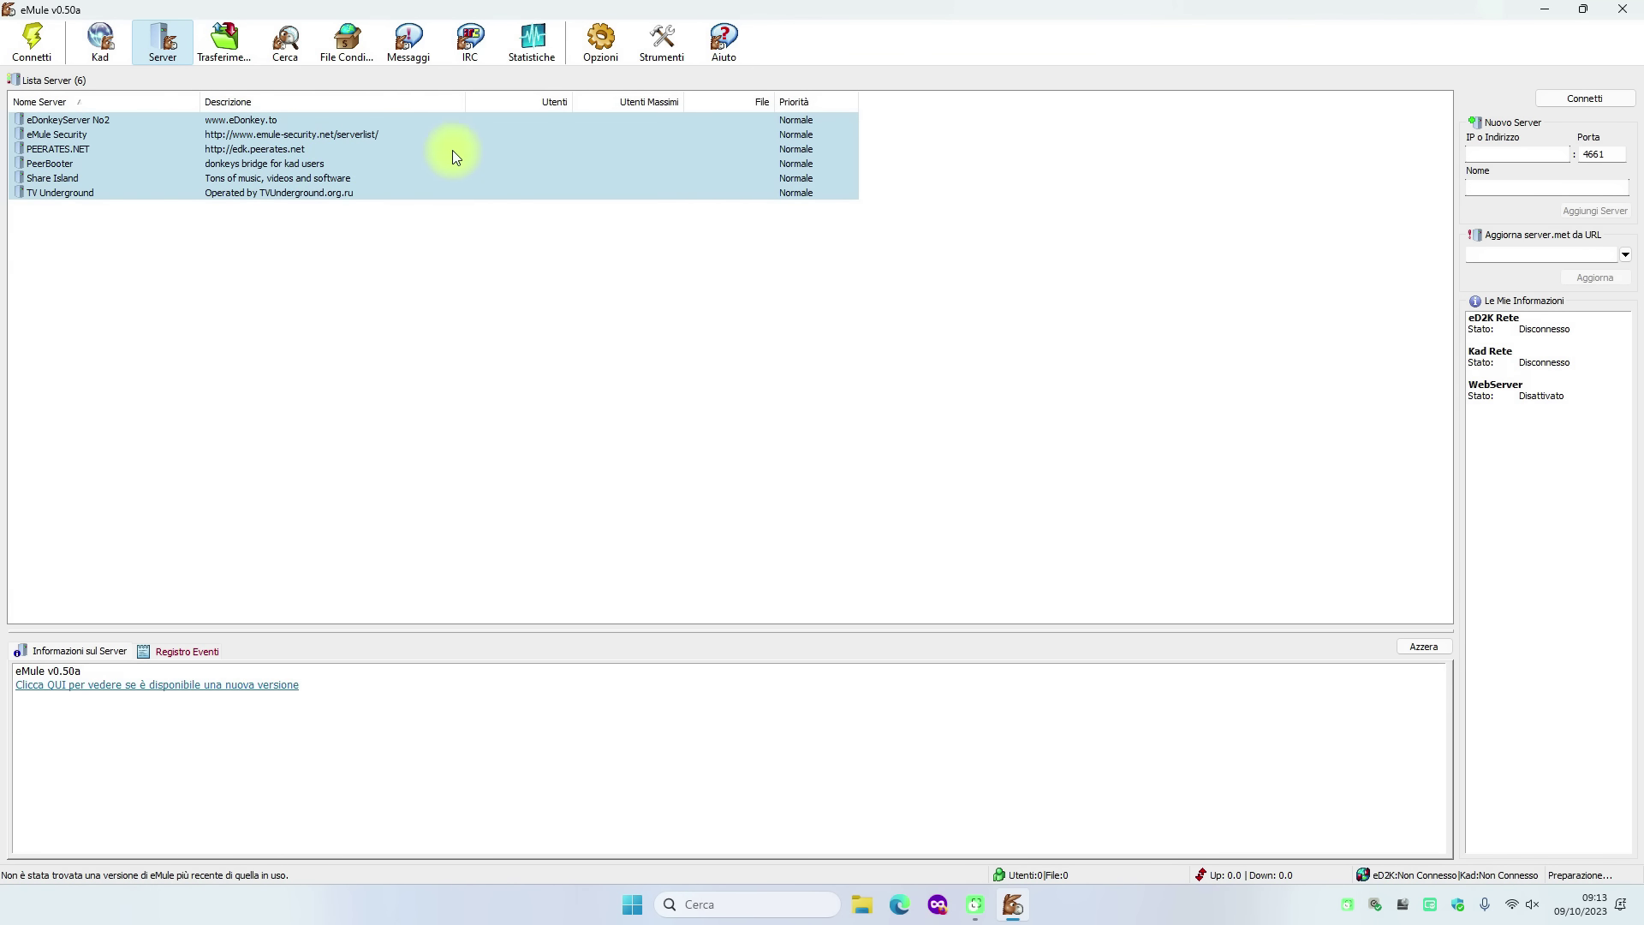
pyautogui.rightClick(416, 121)
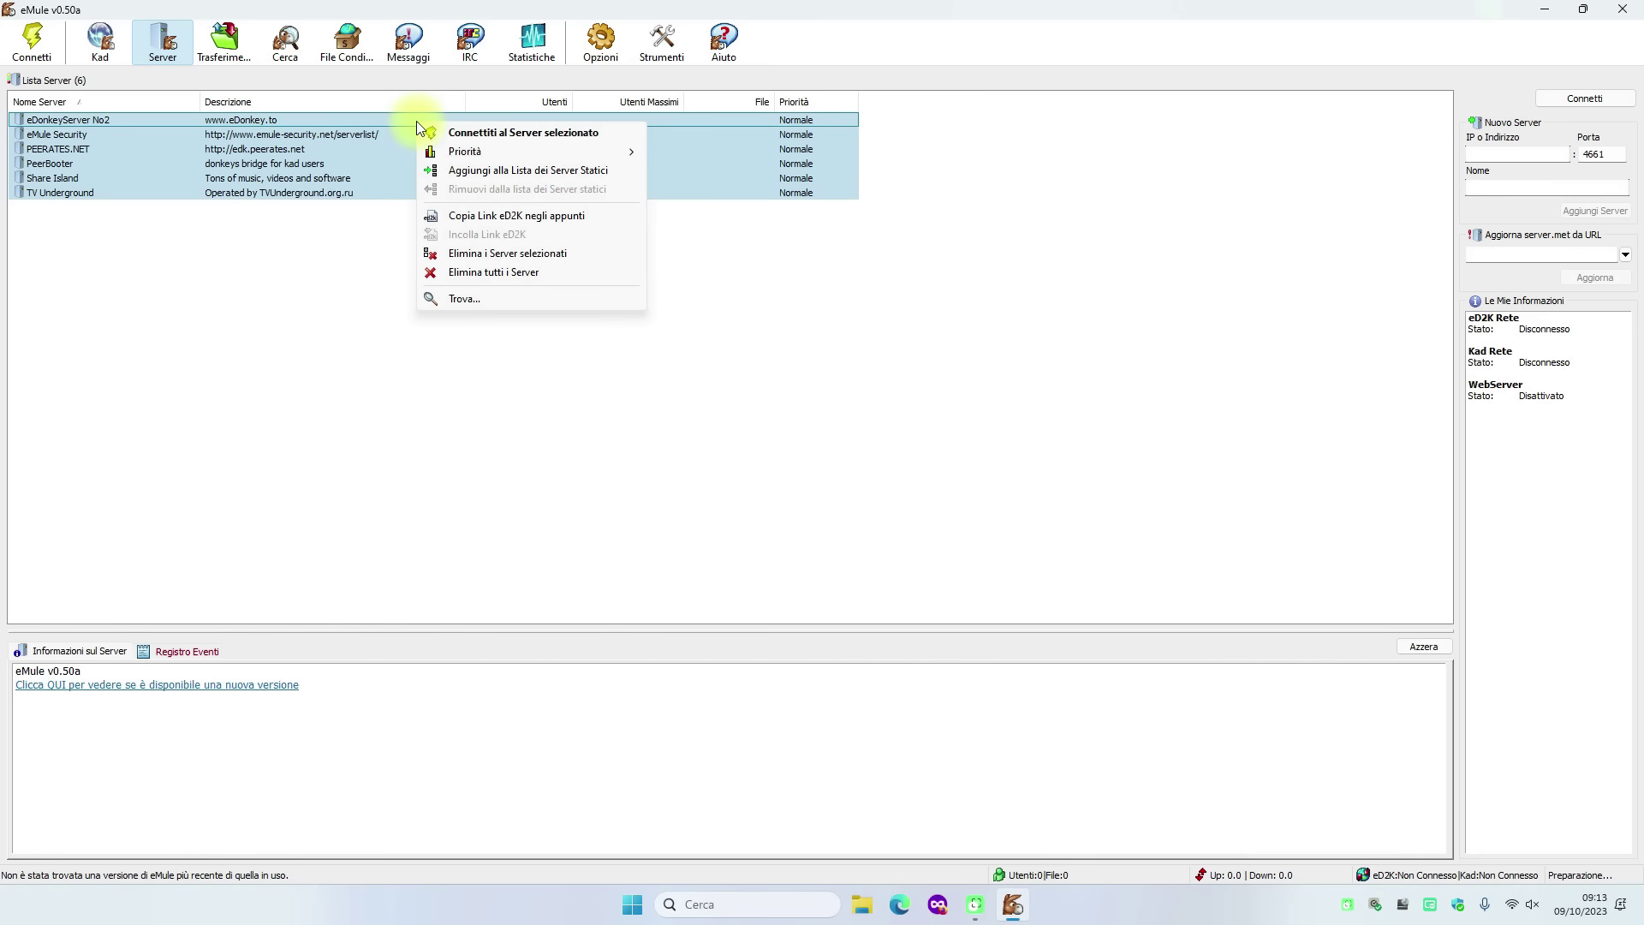
pyautogui.click(476, 256)
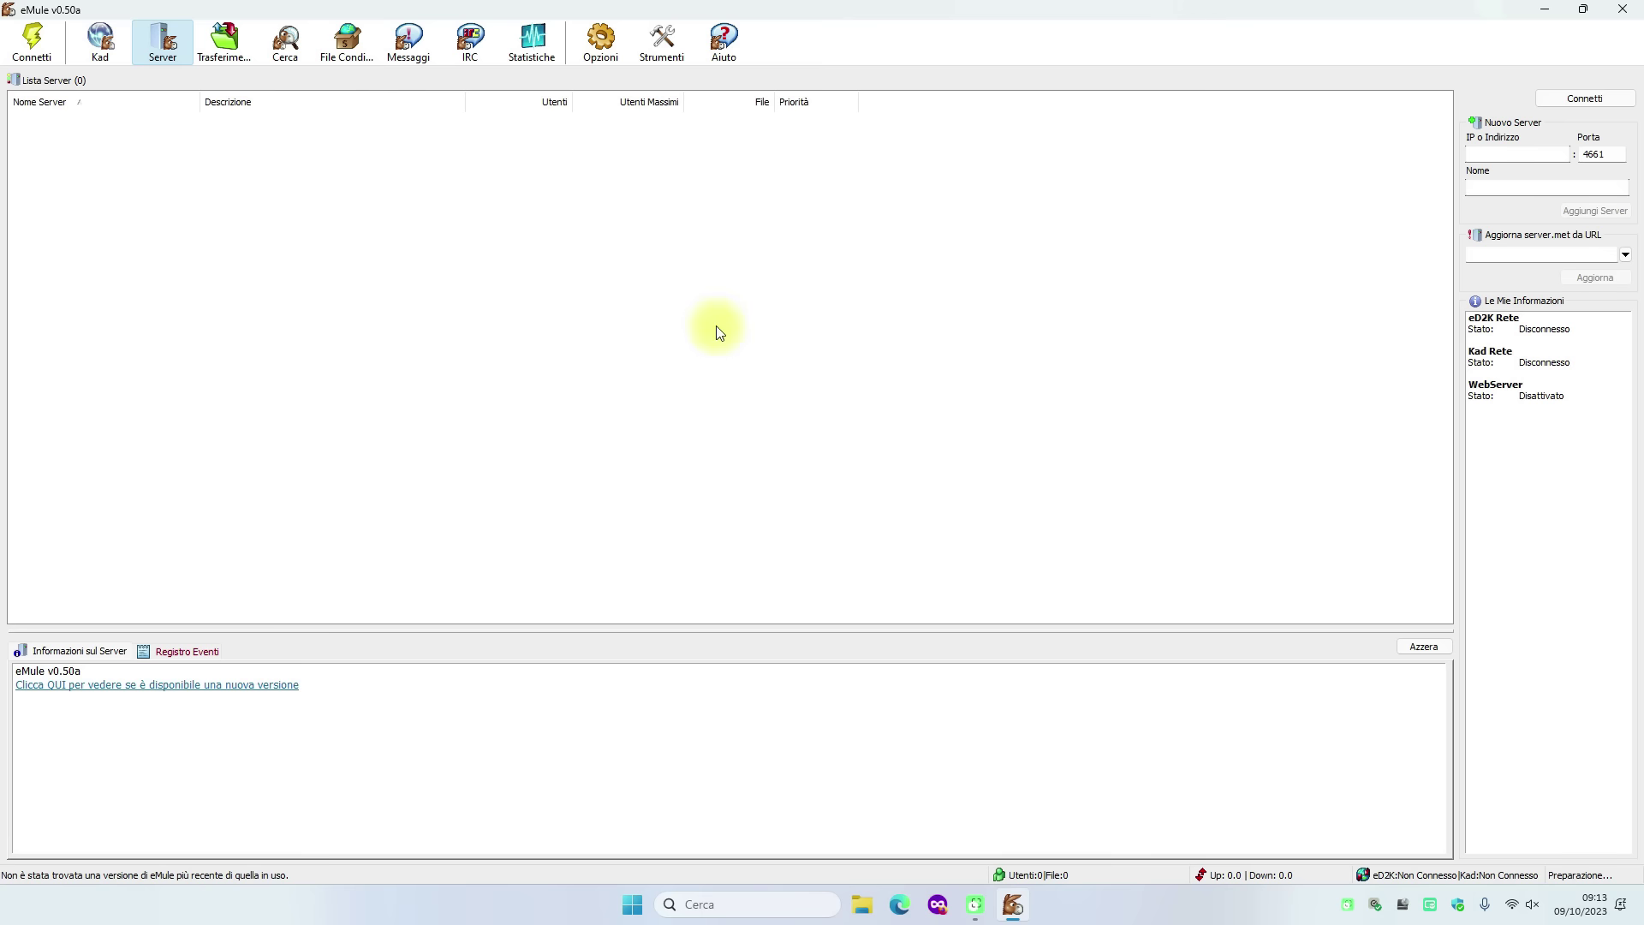
# Step: Close eMule
pyautogui.click(1623, 10)
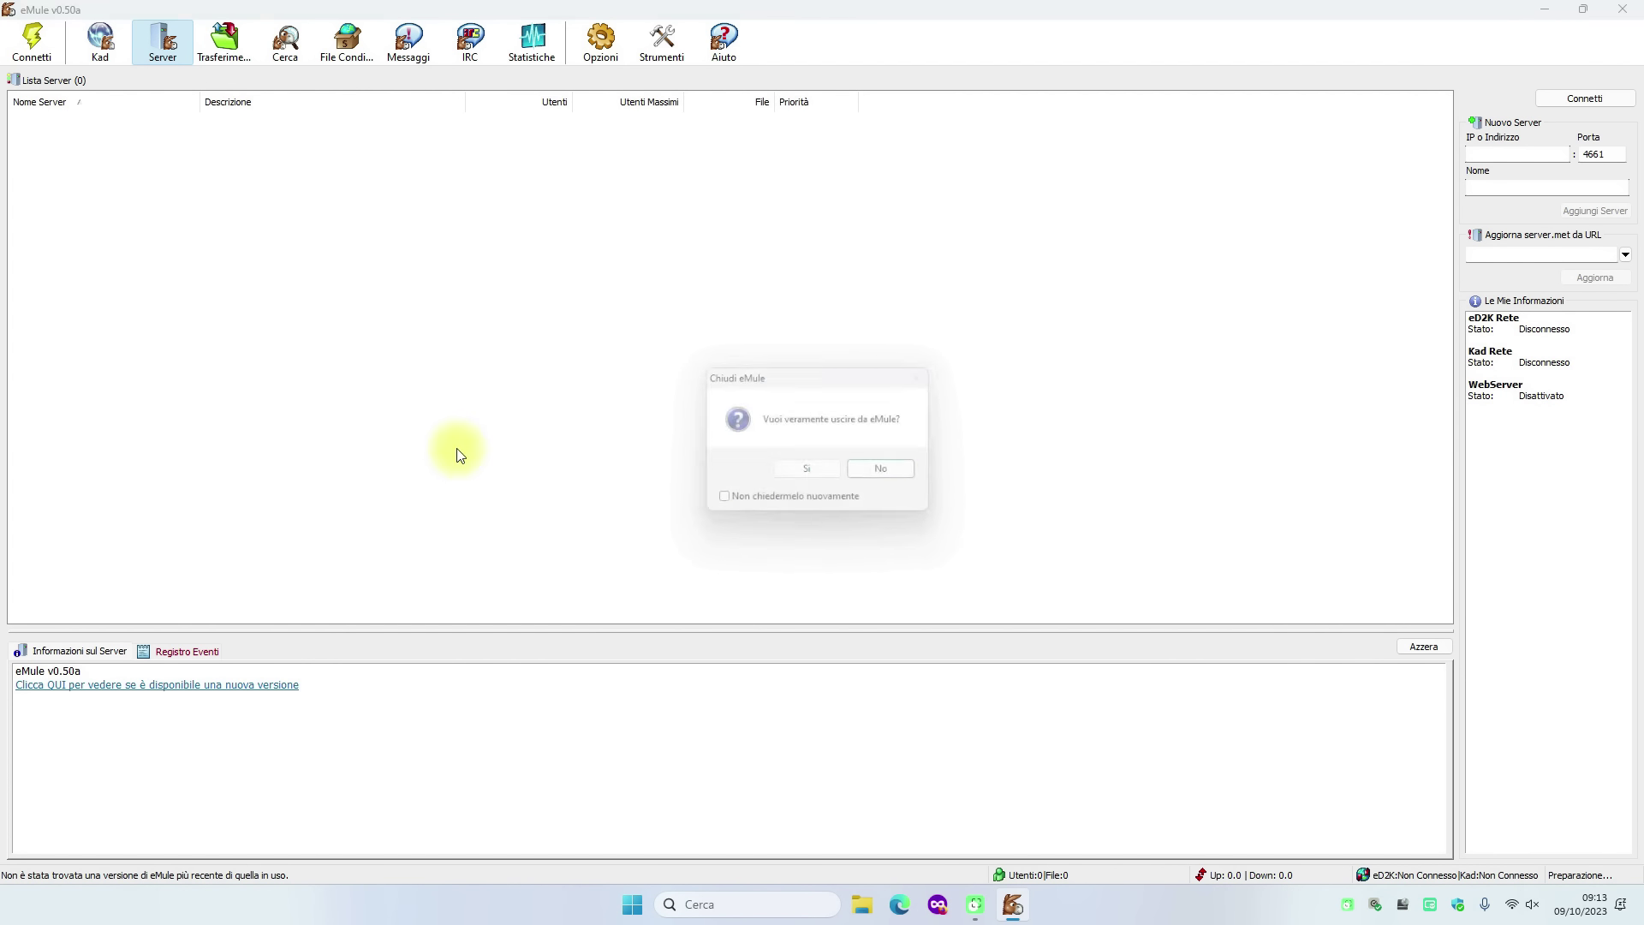